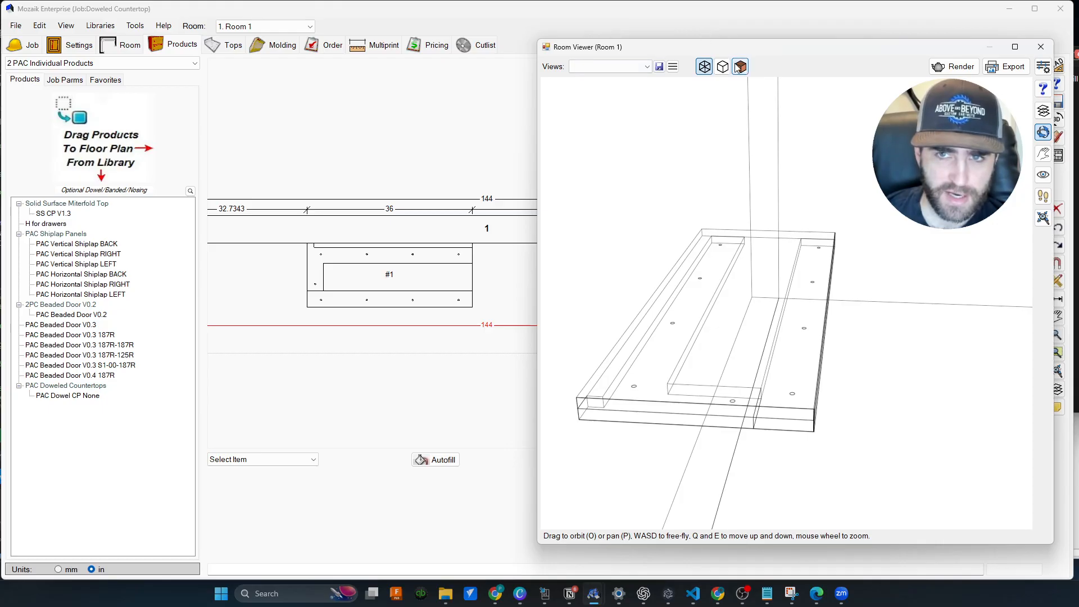
pyautogui.moveTo(889, 270); pyautogui.dragTo(744, 306)
pyautogui.press('a')
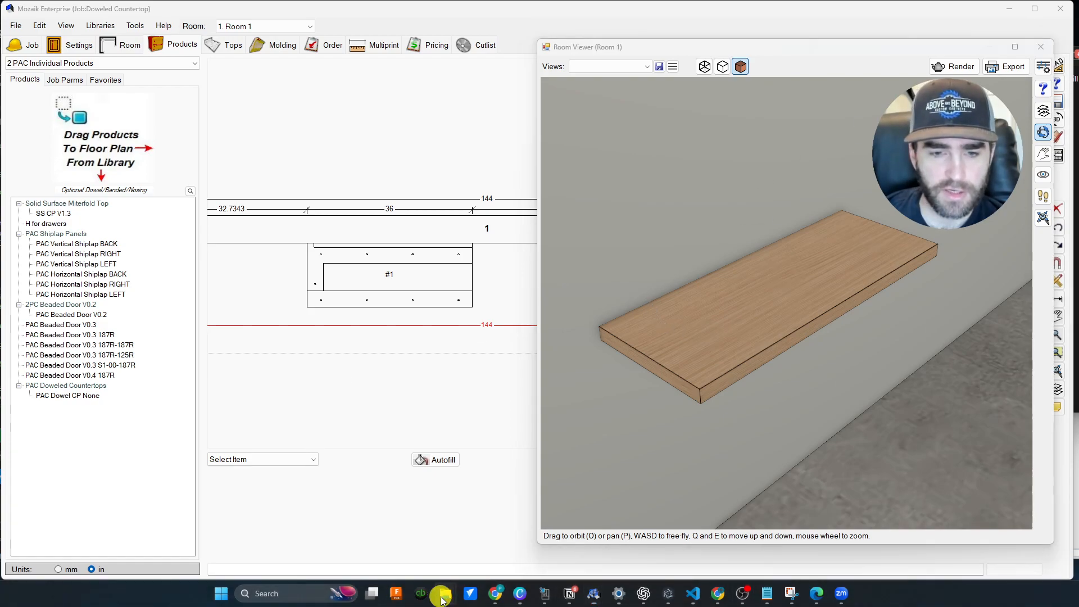
# Switch to File Explorer's Downloads folder and copy the file PAC Dowel CP None.moz.
pyautogui.moveTo(445, 593)
pyautogui.click(497, 545)
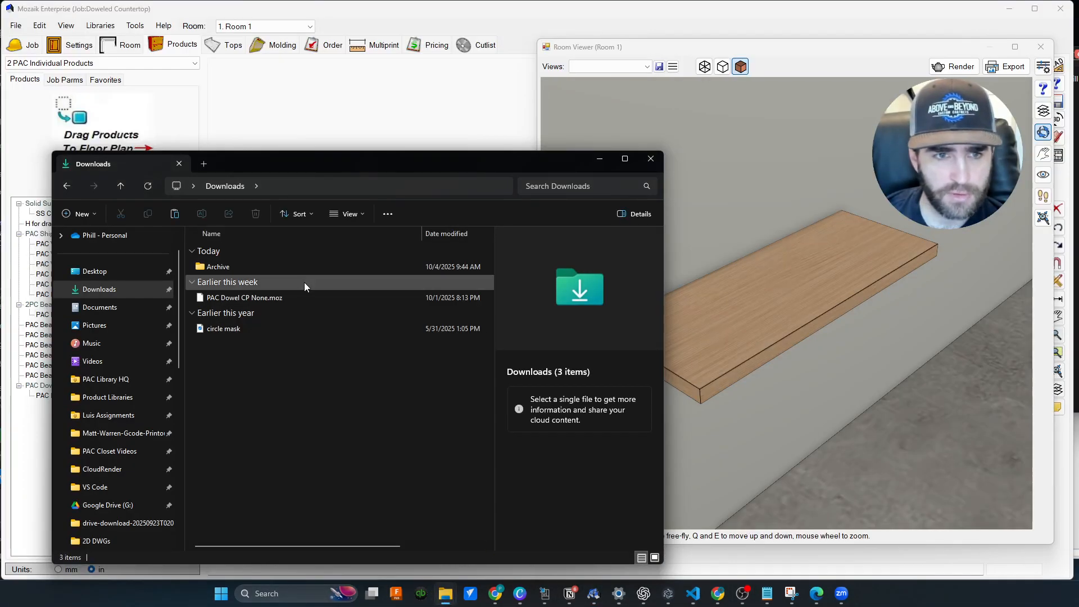
pyautogui.click(255, 387)
pyautogui.click(228, 299)
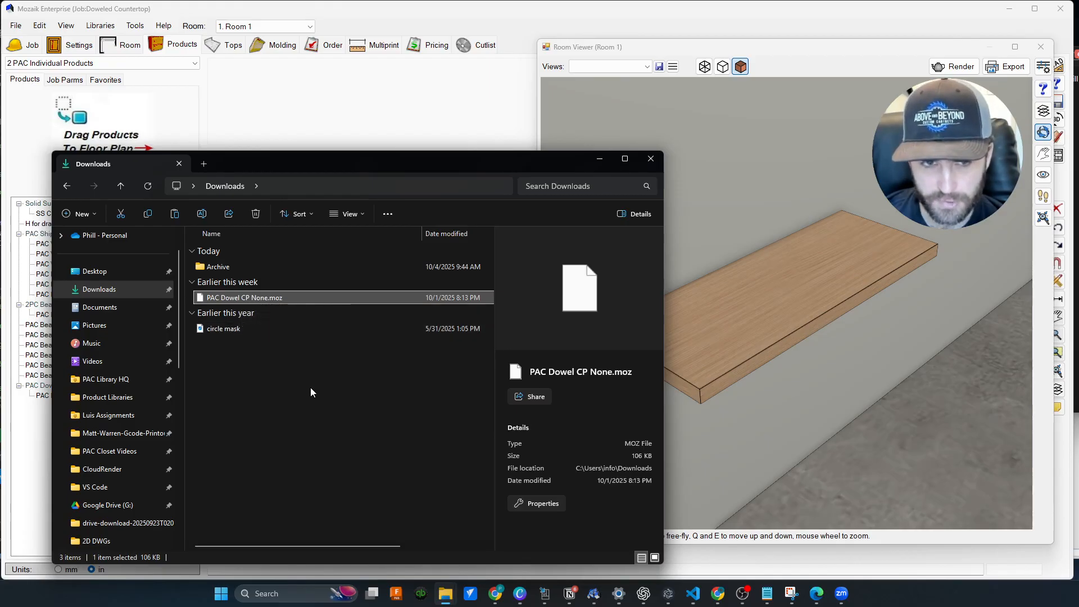
pyautogui.rightClick(272, 298)
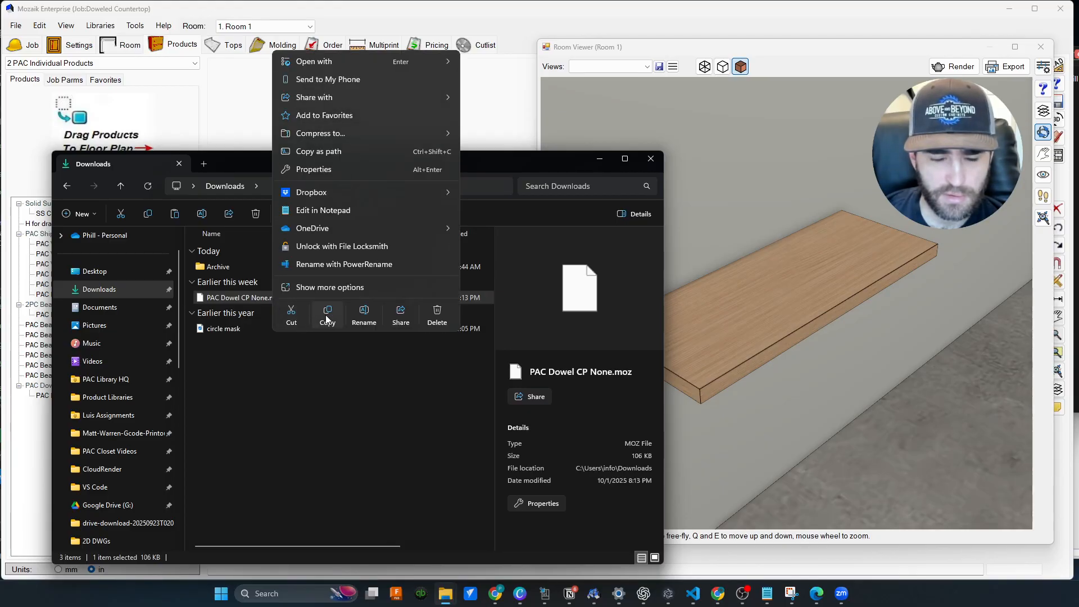
pyautogui.click(327, 313)
# Open the Products folder of the Frameless V12 library, found under Product Libraries in the PAC Library HQ Dropbox folder.
pyautogui.scroll(-10, 147, 439)
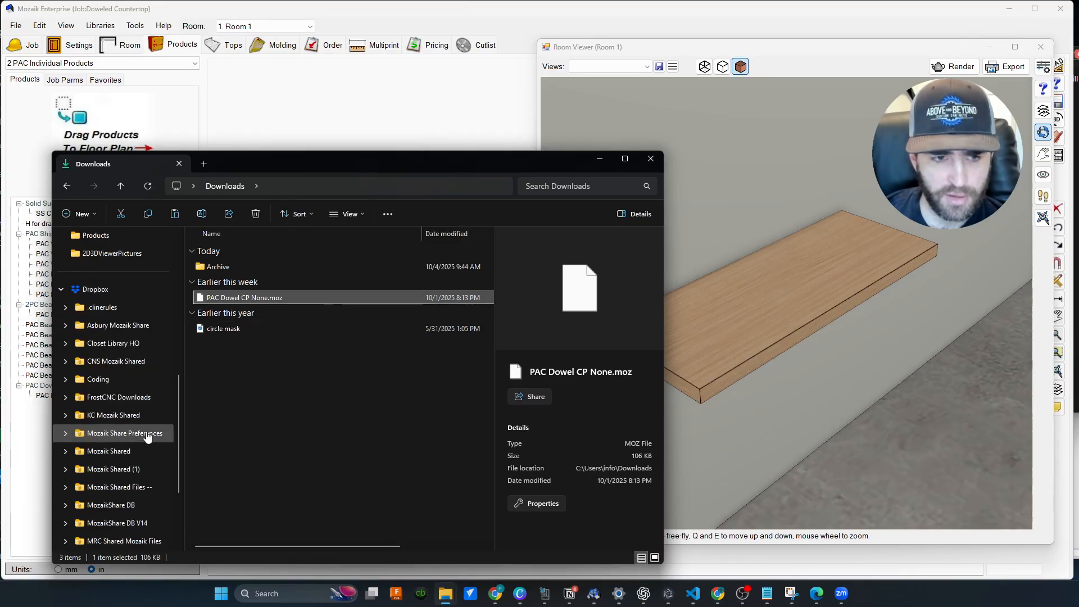
pyautogui.click(115, 453)
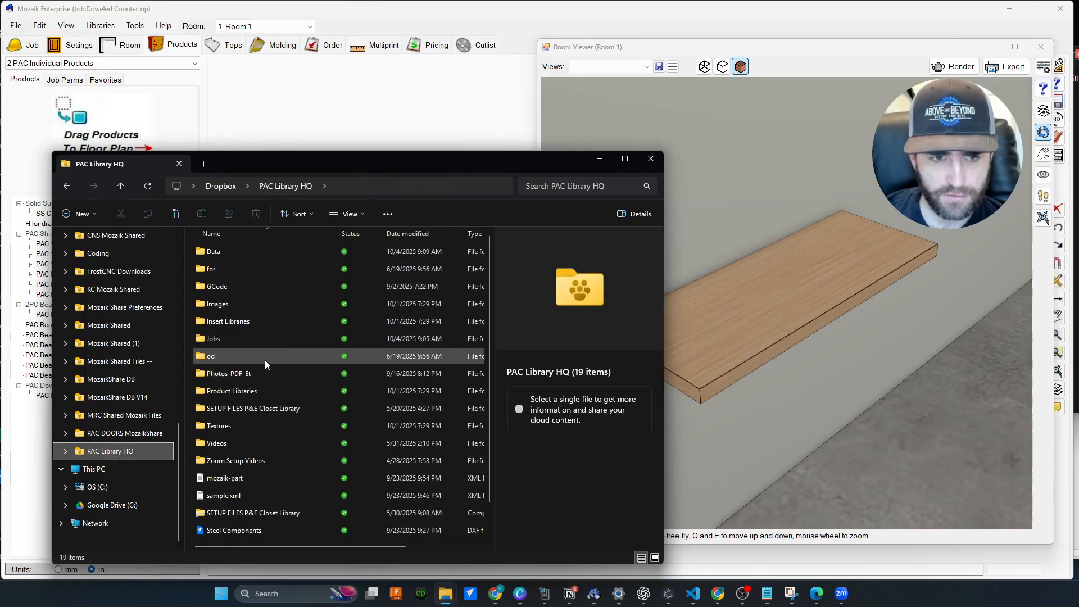
pyautogui.click(237, 392)
pyautogui.doubleClick(238, 392)
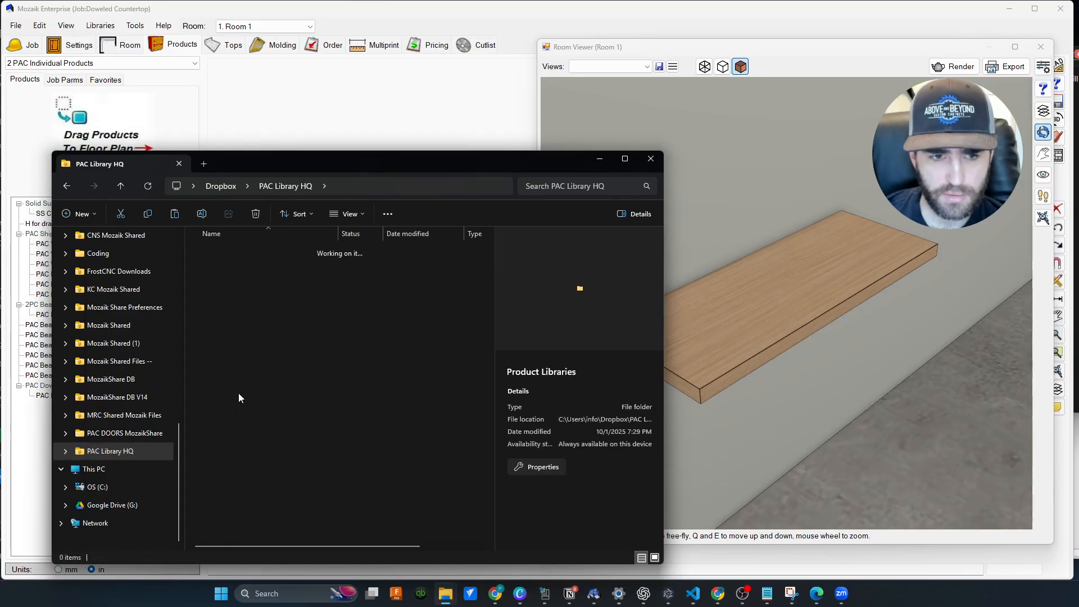
pyautogui.scroll(-3, 306, 353)
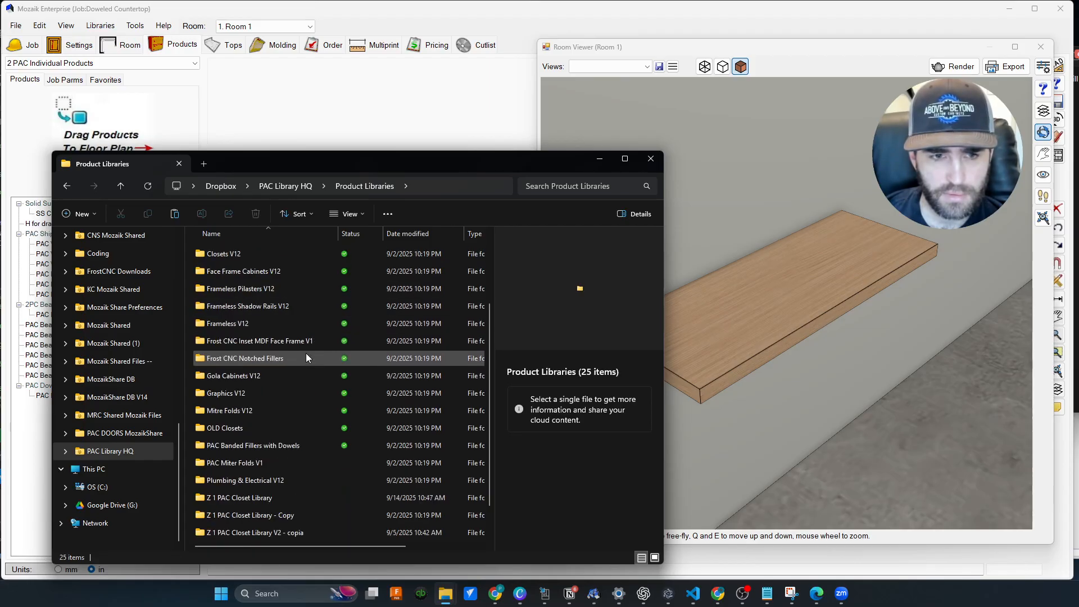
pyautogui.click(244, 292)
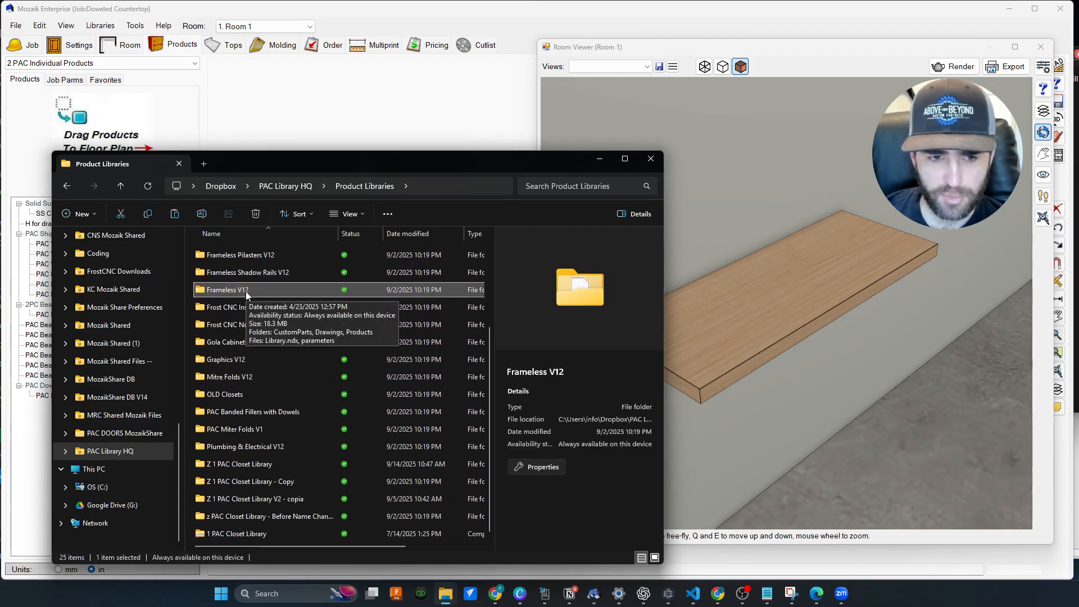
pyautogui.scroll(1, 245, 291)
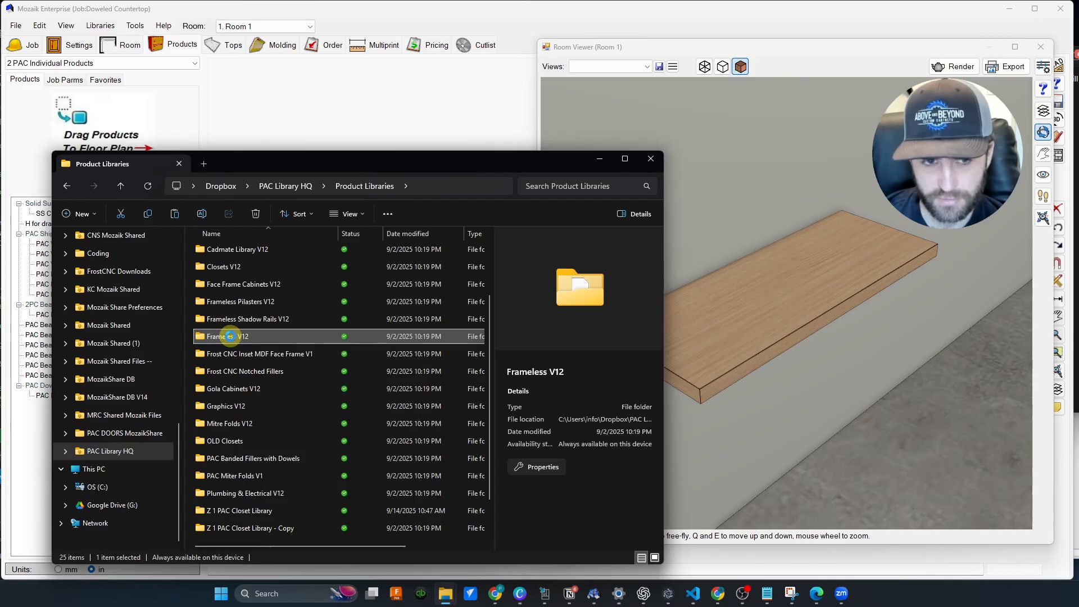
pyautogui.doubleClick(231, 336)
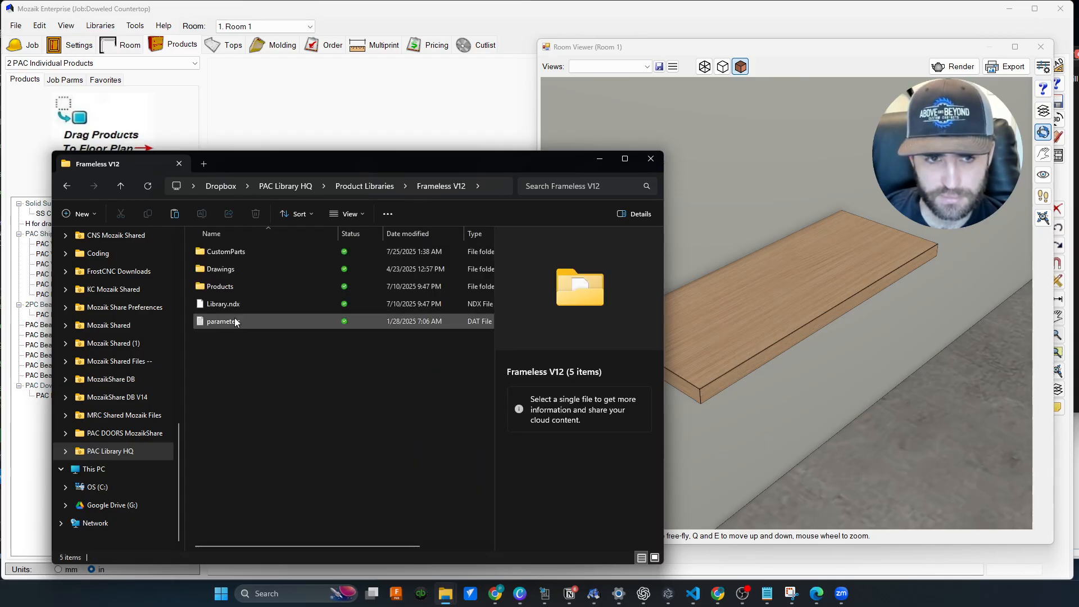
pyautogui.doubleClick(228, 289)
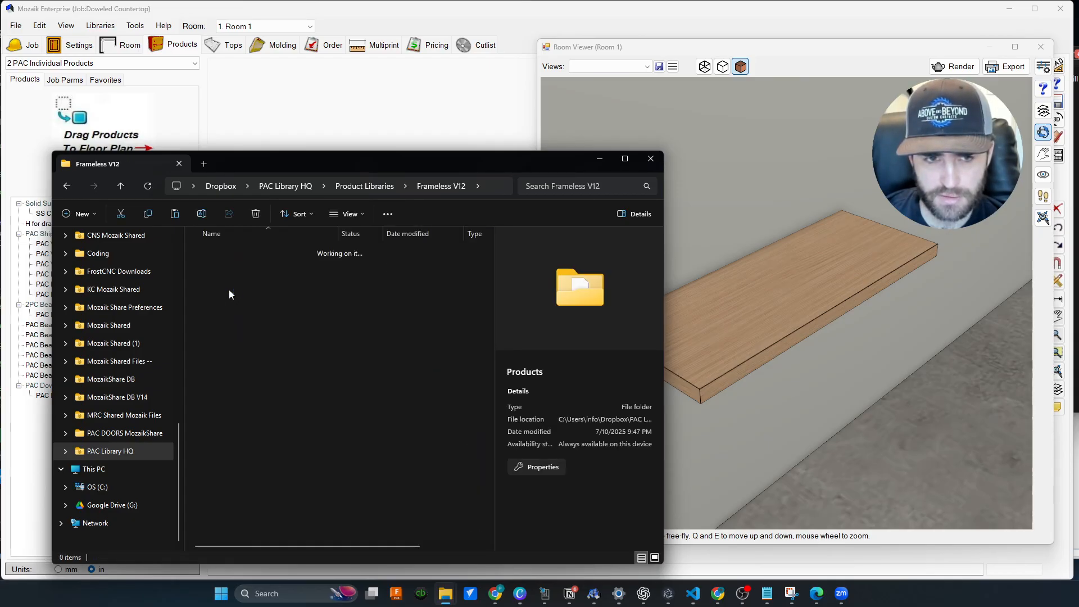
# Paste the copied PAC Dowel CP None.moz into the Frameless V12 Products folder and close File Explorer.
pyautogui.scroll(-1, 200, 308)
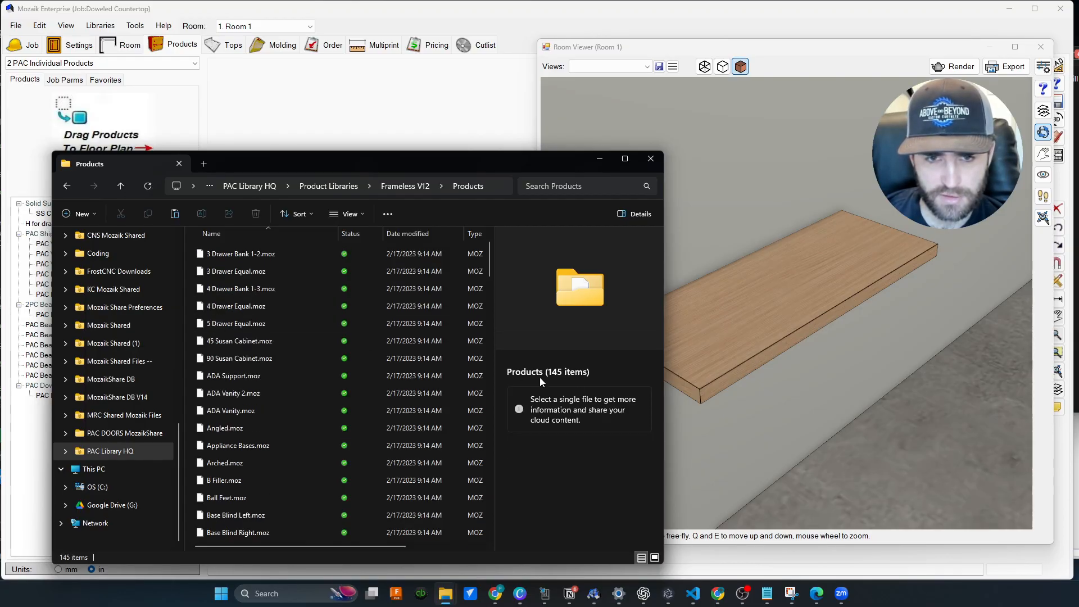
pyautogui.moveTo(662, 336); pyautogui.dragTo(905, 337)
pyautogui.click(625, 298)
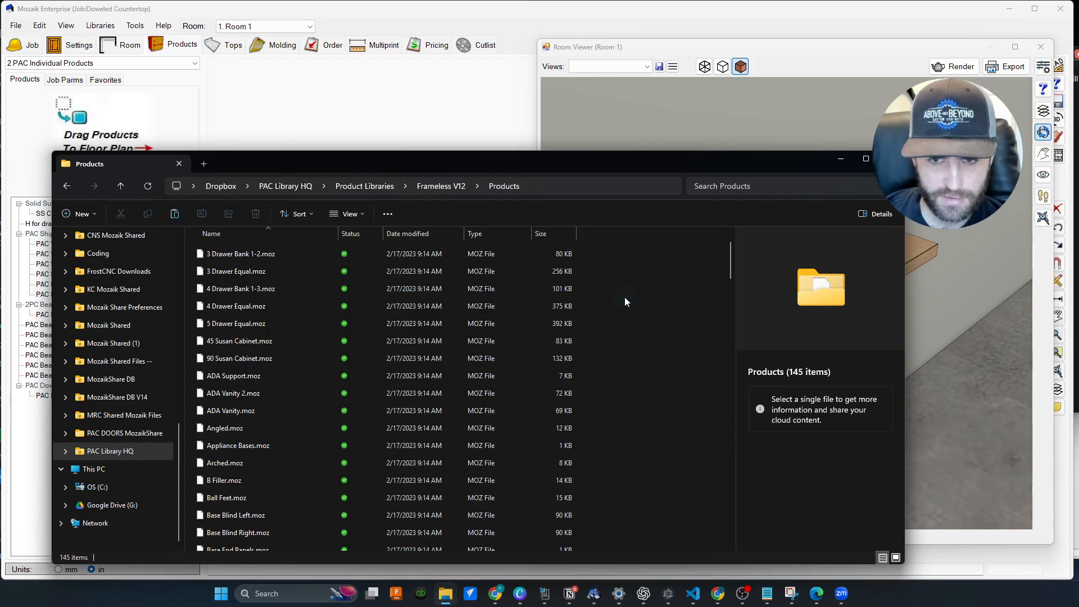
pyautogui.rightClick(625, 297)
pyautogui.click(646, 309)
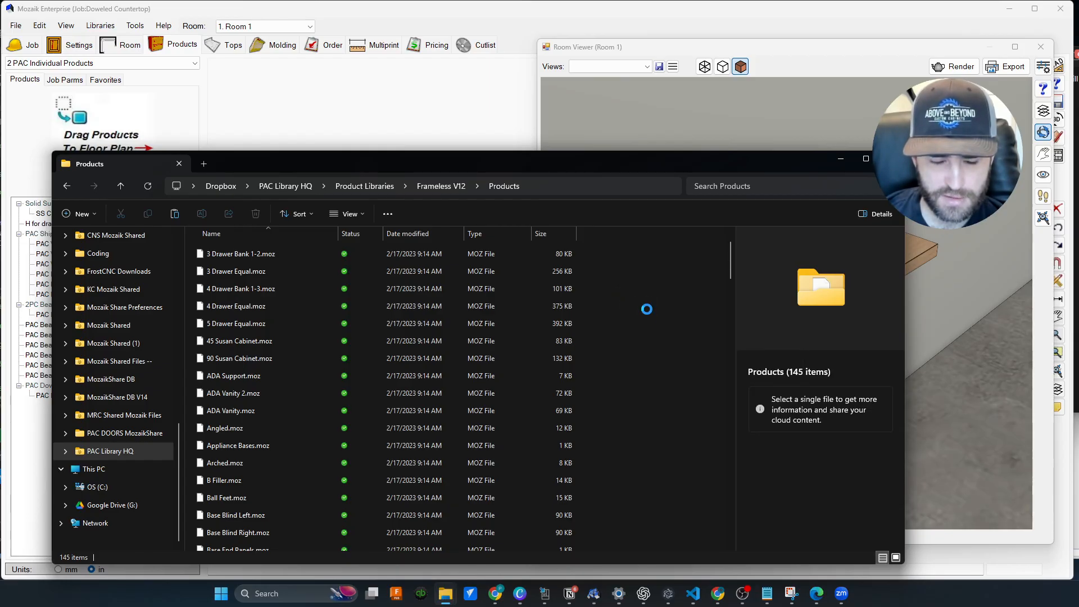
pyautogui.scroll(-2, 363, 422)
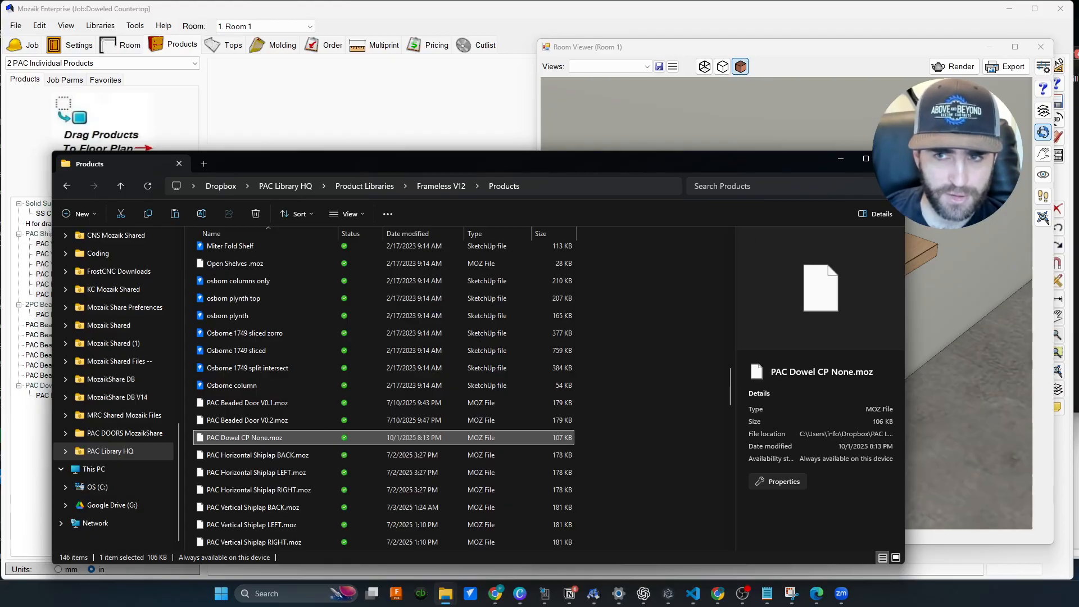
pyautogui.click(891, 158)
# Return to Mozaik, open the product library editor and select the Frameless V12 library.
pyautogui.click(268, 138)
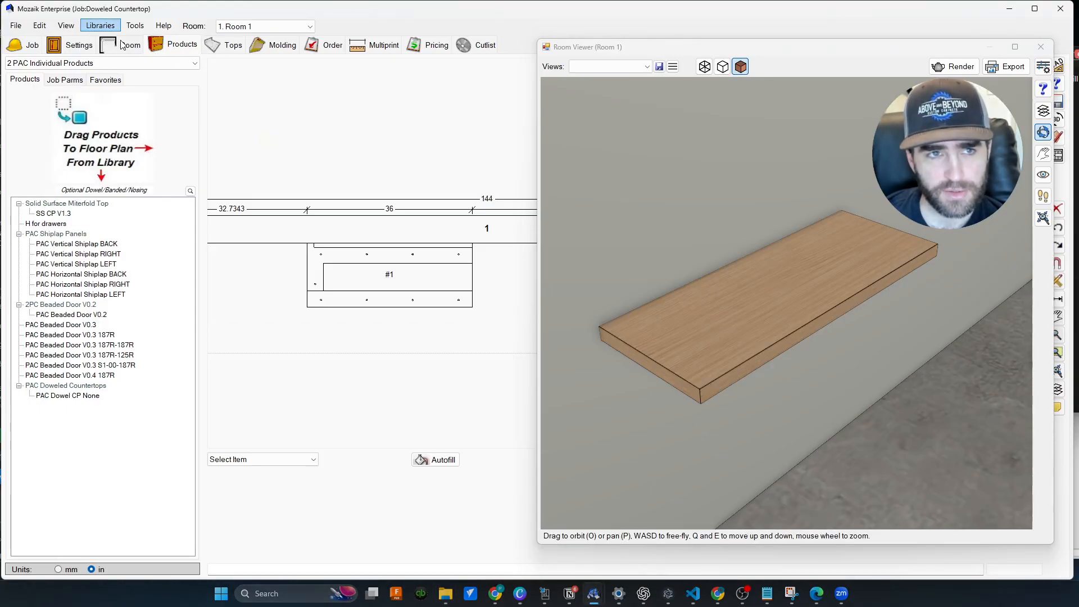
pyautogui.click(101, 26)
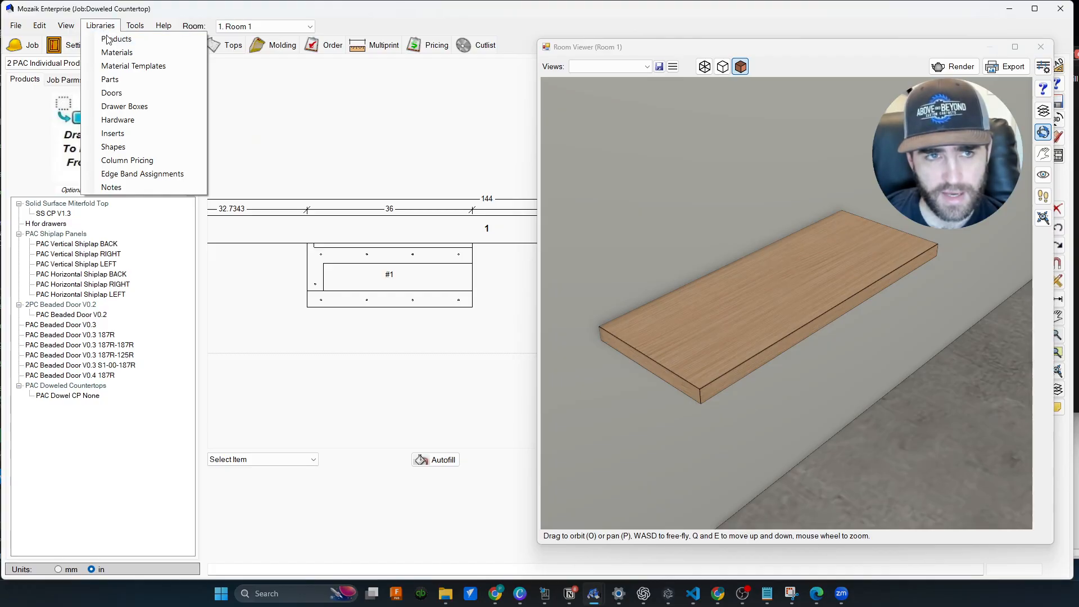
pyautogui.click(114, 39)
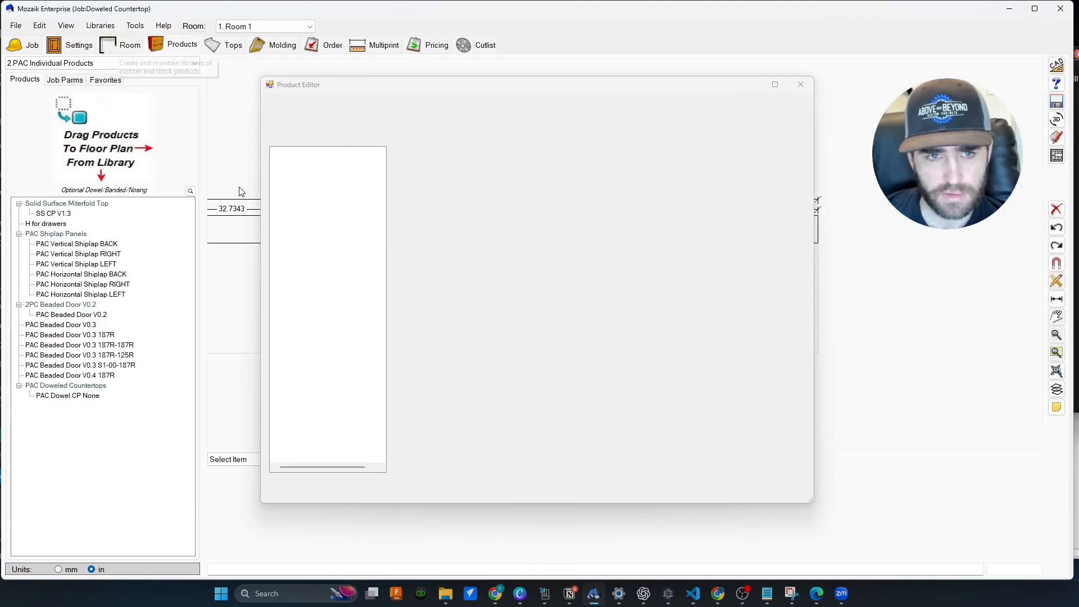
pyautogui.click(317, 128)
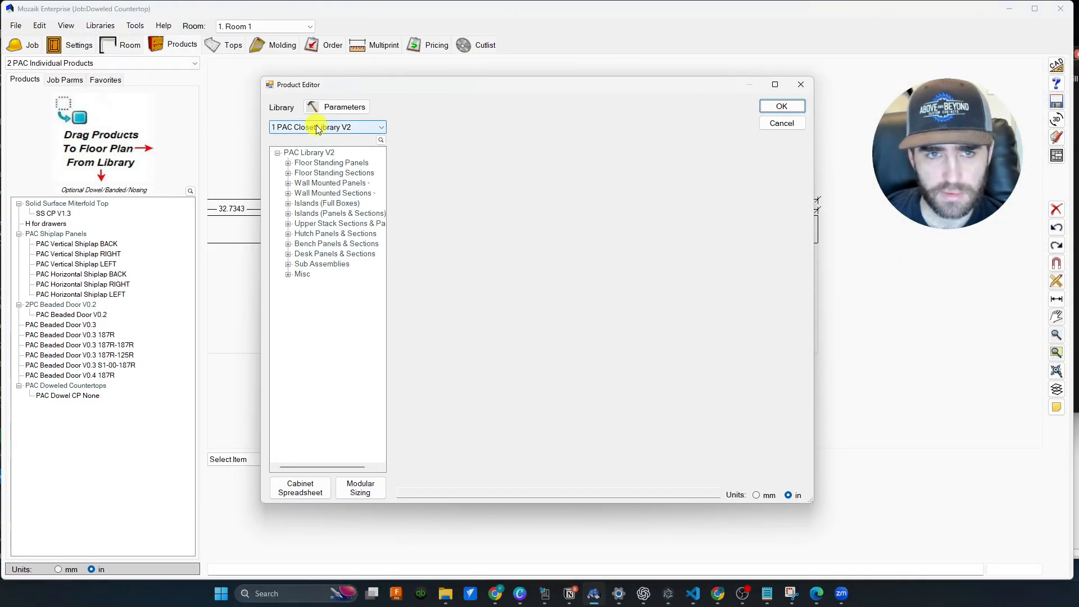
pyautogui.click(318, 128)
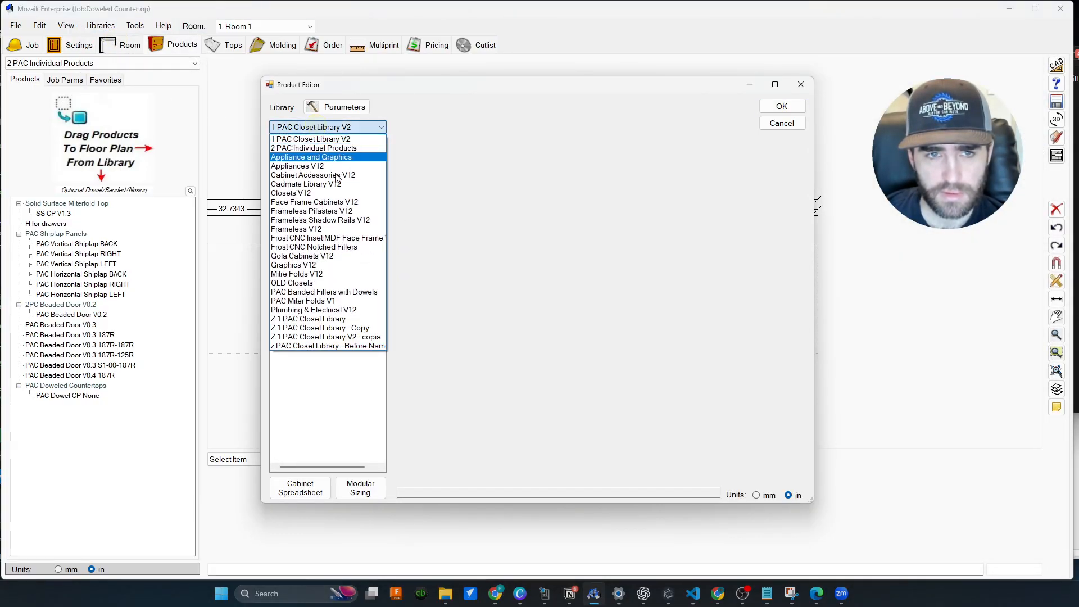
pyautogui.click(317, 230)
# Start adding a new product to the Sub Assemblies folder by importing a product file.
pyautogui.scroll(-6, 333, 290)
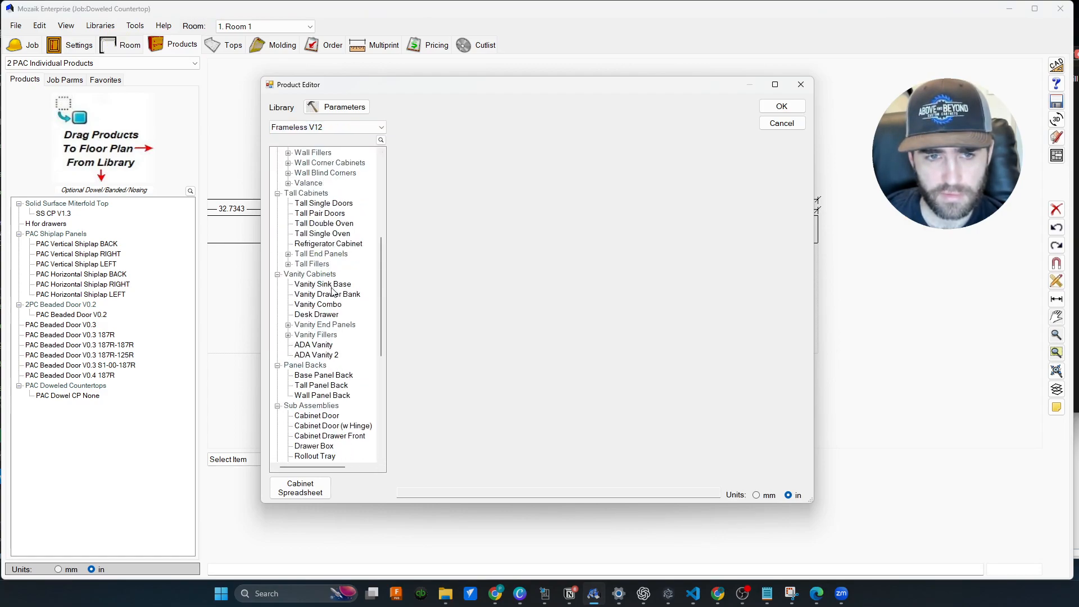
pyautogui.scroll(-8, 338, 293)
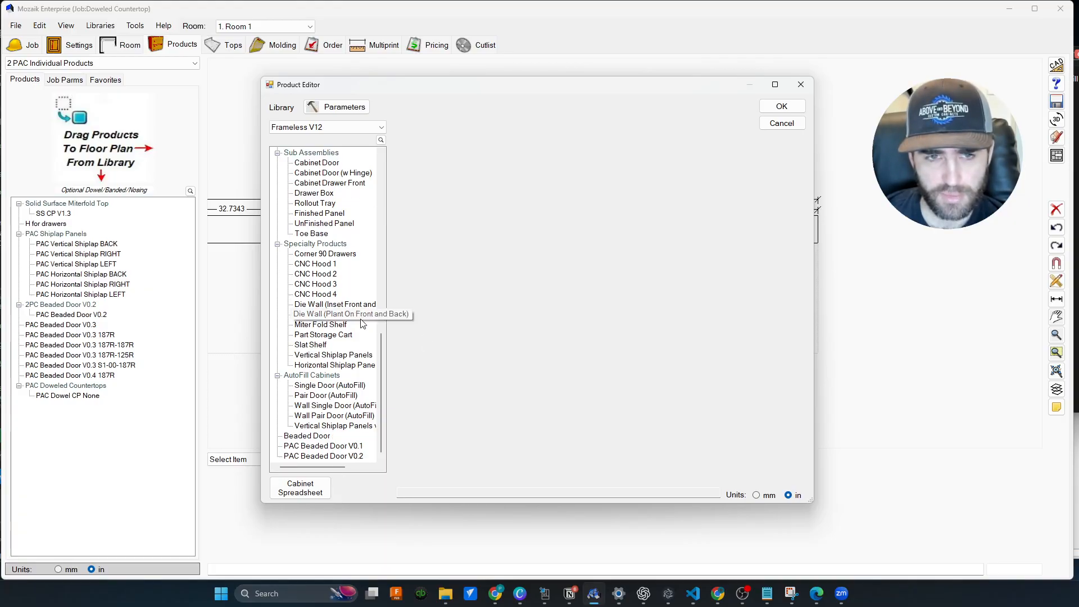
pyautogui.scroll(4, 356, 330)
pyautogui.scroll(-1, 346, 269)
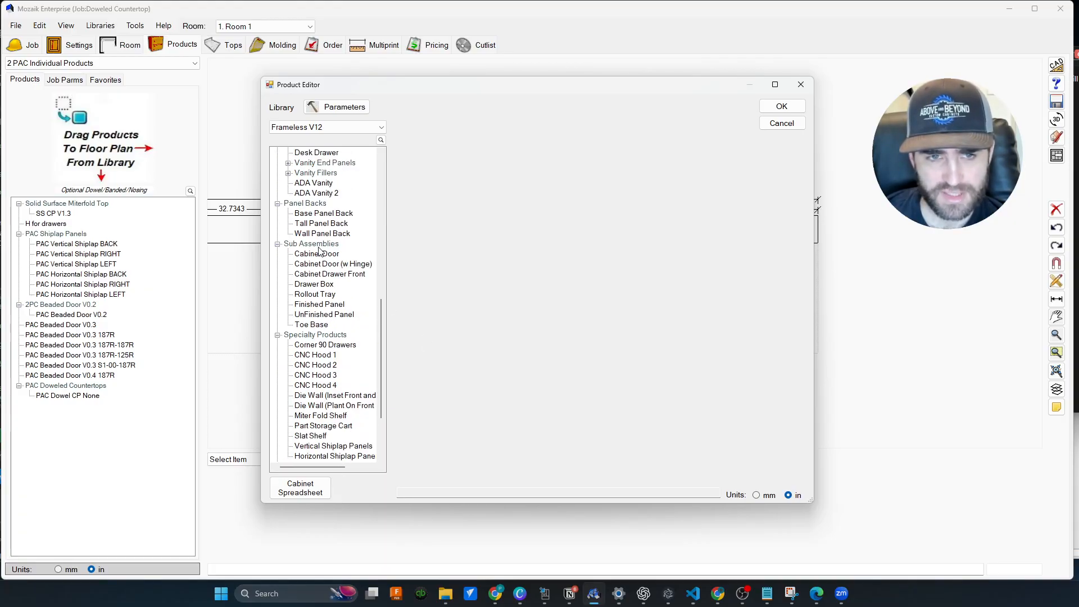
pyautogui.rightClick(321, 247)
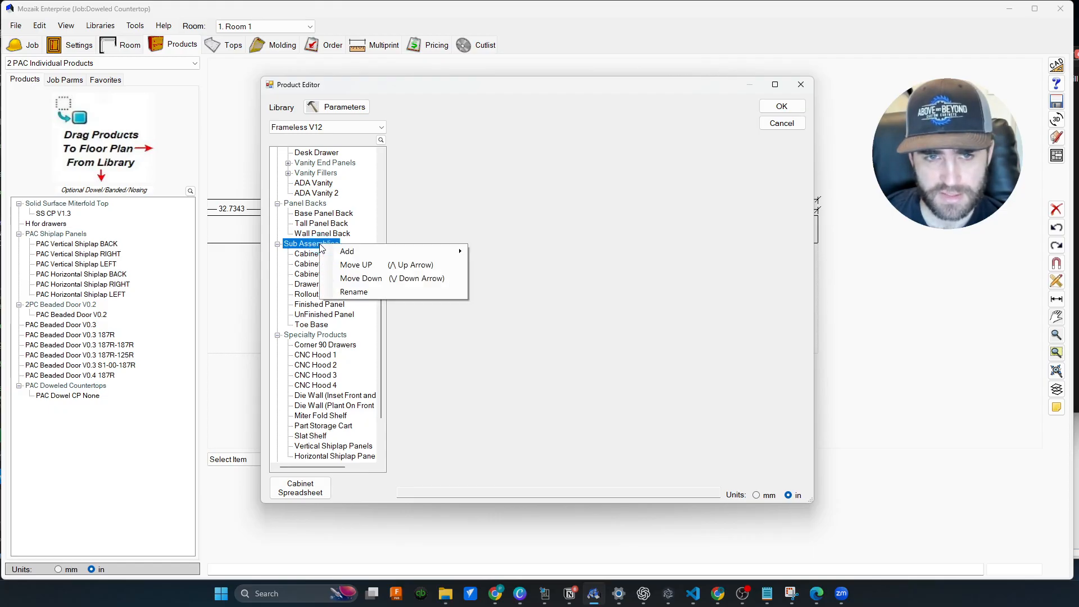
pyautogui.moveTo(427, 252)
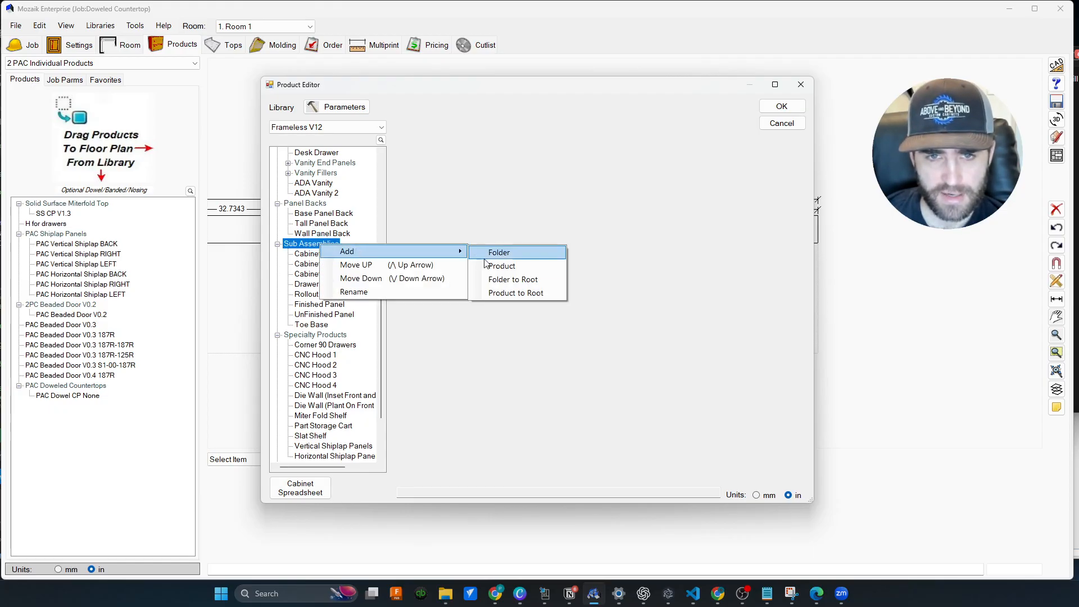
pyautogui.click(516, 267)
pyautogui.click(605, 319)
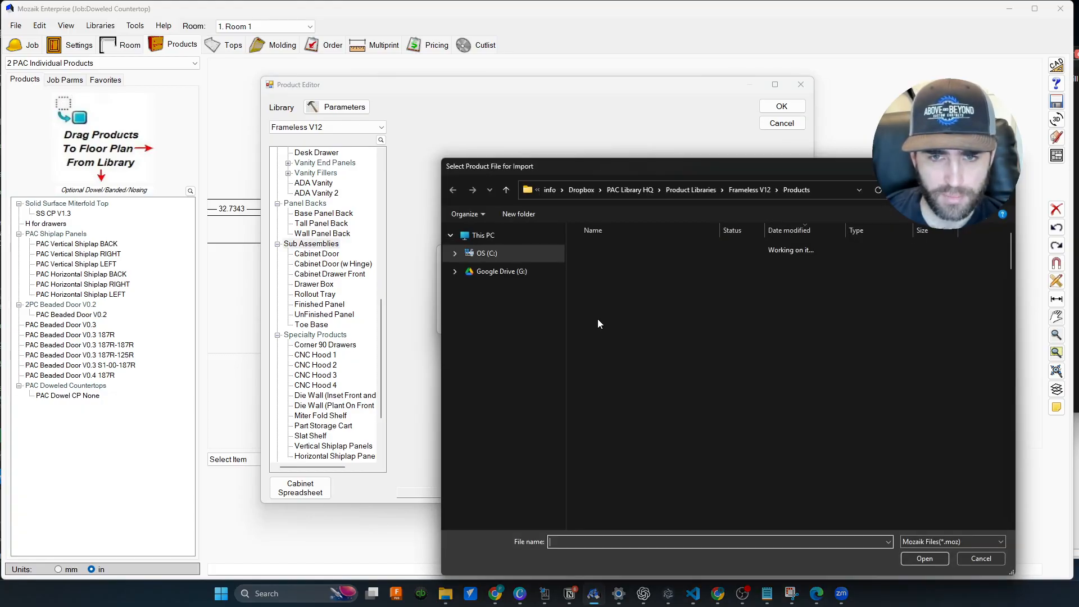
# Import PAC Dowel CP None.moz as the new product under its own name, accept it and close the product editor.
pyautogui.moveTo(693, 170); pyautogui.dragTo(666, 70)
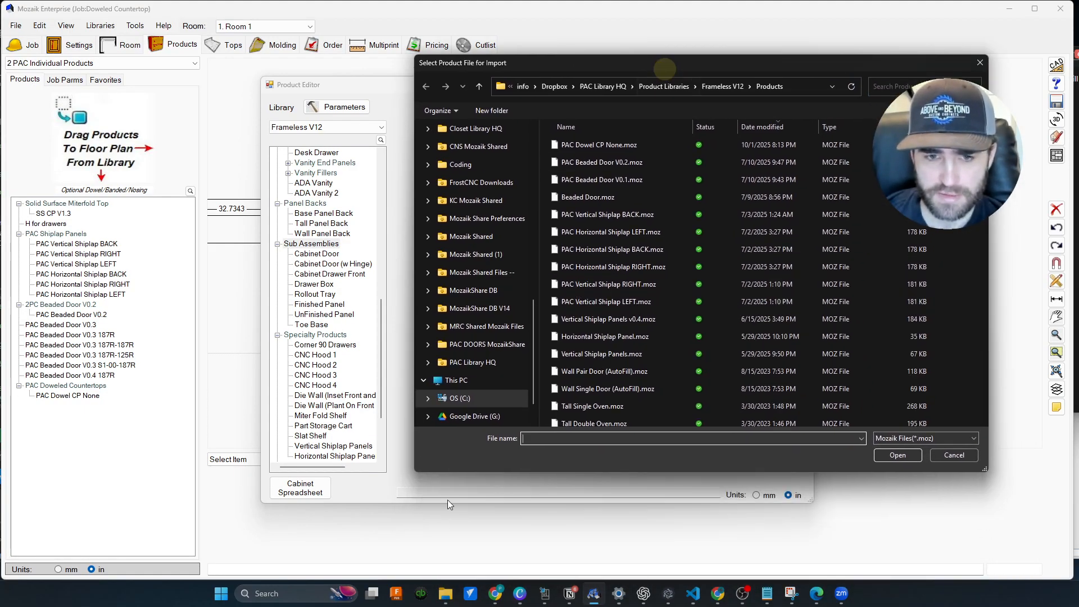
pyautogui.moveTo(416, 474); pyautogui.dragTo(313, 552)
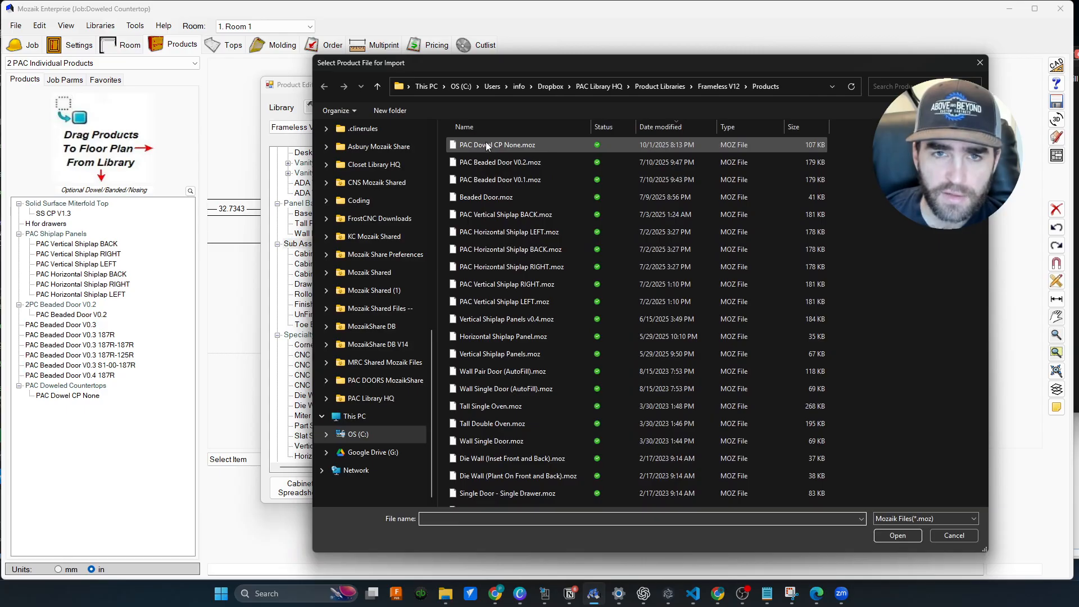
pyautogui.click(508, 148)
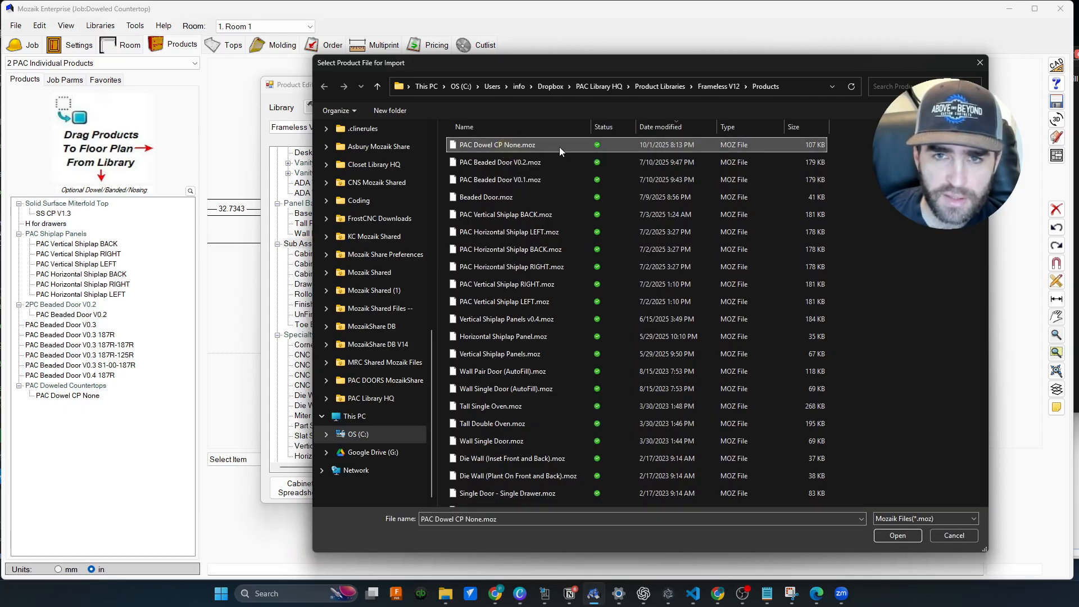
pyautogui.click(903, 537)
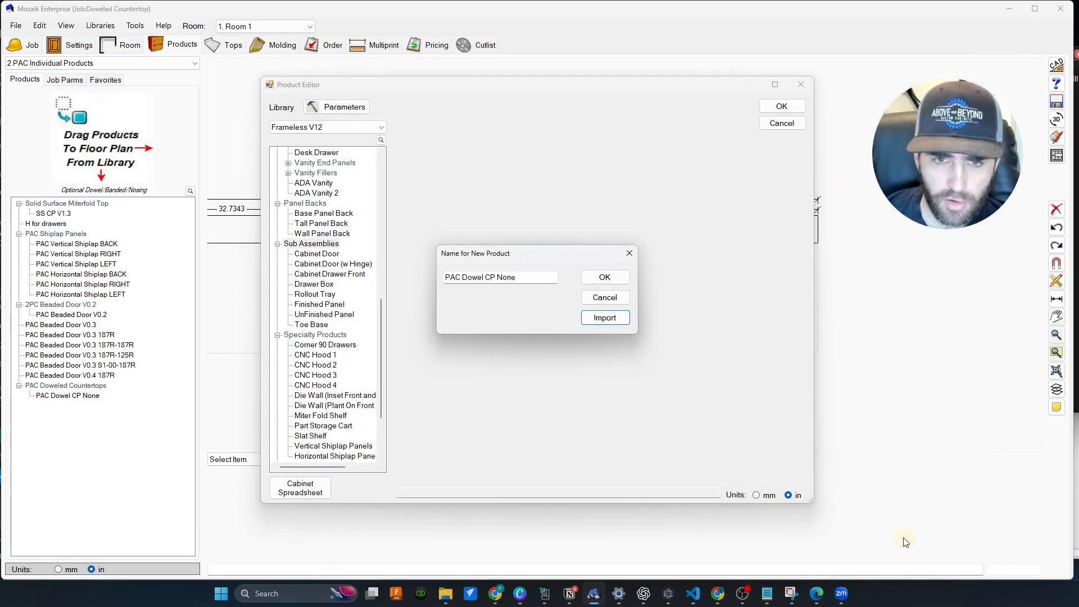
pyautogui.click(608, 277)
pyautogui.moveTo(602, 160)
pyautogui.mouseDown()
pyautogui.moveTo(612, 150)
pyautogui.moveTo(585, 178)
pyautogui.moveTo(593, 155)
pyautogui.mouseUp()
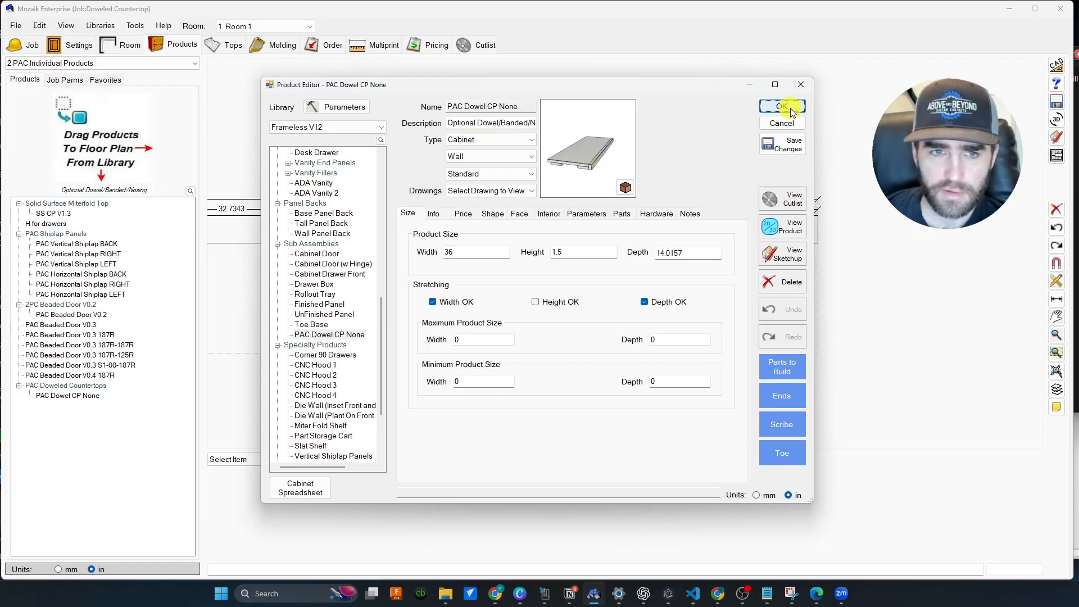
pyautogui.click(782, 106)
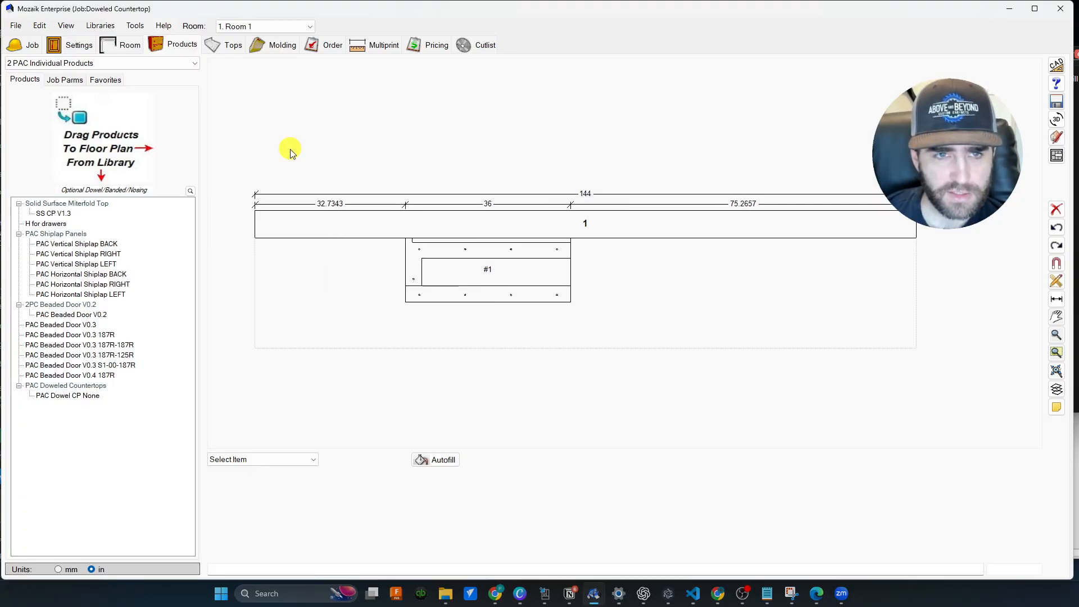
# Switch the room's product list to the Frameless V12 library.
pyautogui.click(63, 63)
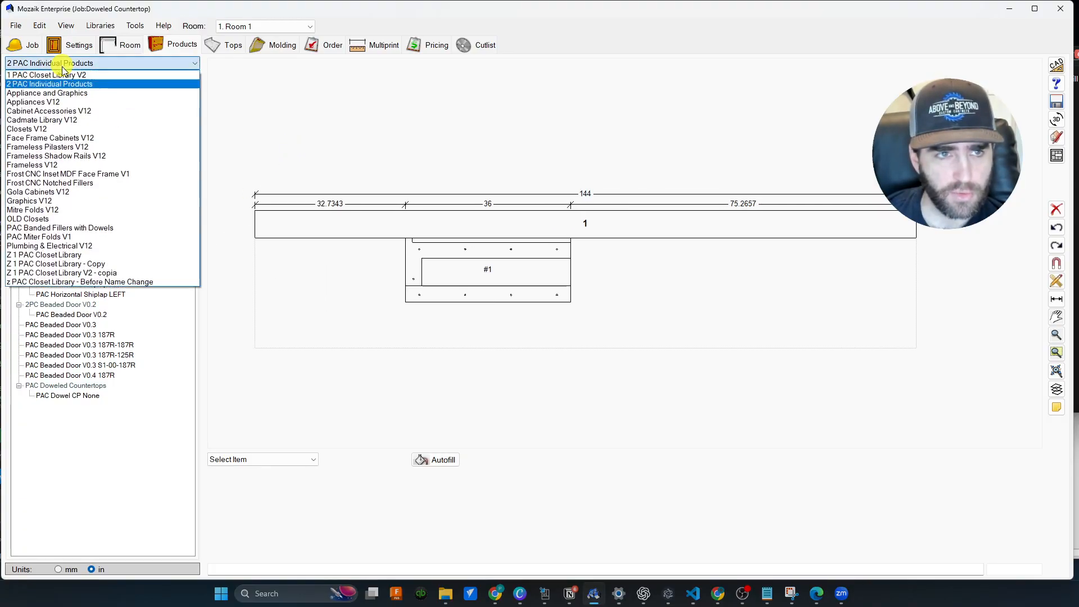
pyautogui.click(49, 165)
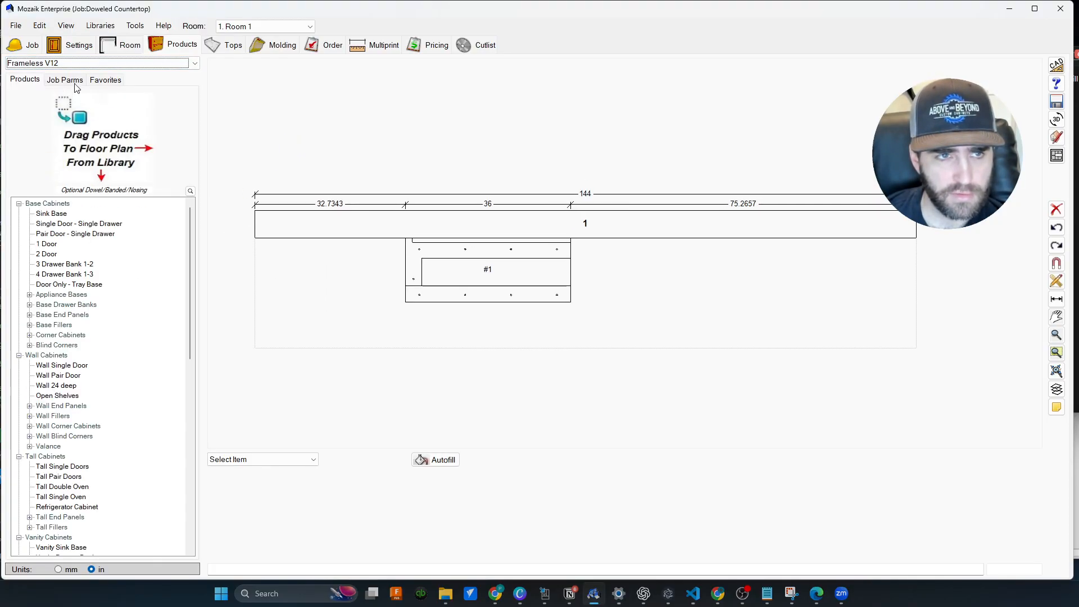
# Delete the existing countertop from Wall #1 and place a PAC Dowel CP None from the Sub Assemblies folder along the wall.
pyautogui.scroll(-15, 112, 372)
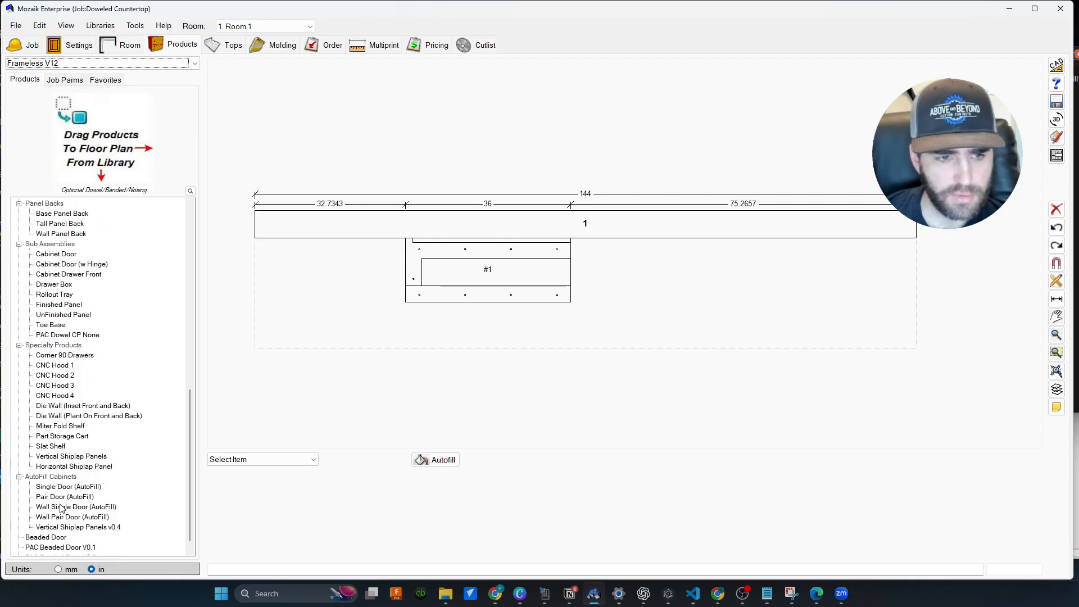
pyautogui.click(56, 335)
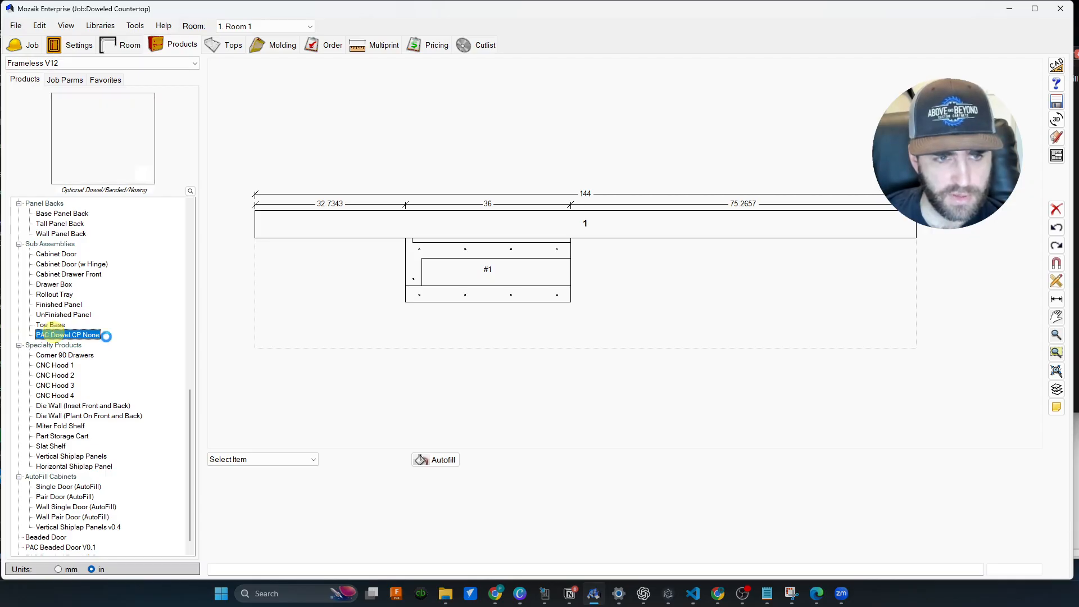
pyautogui.click(508, 275)
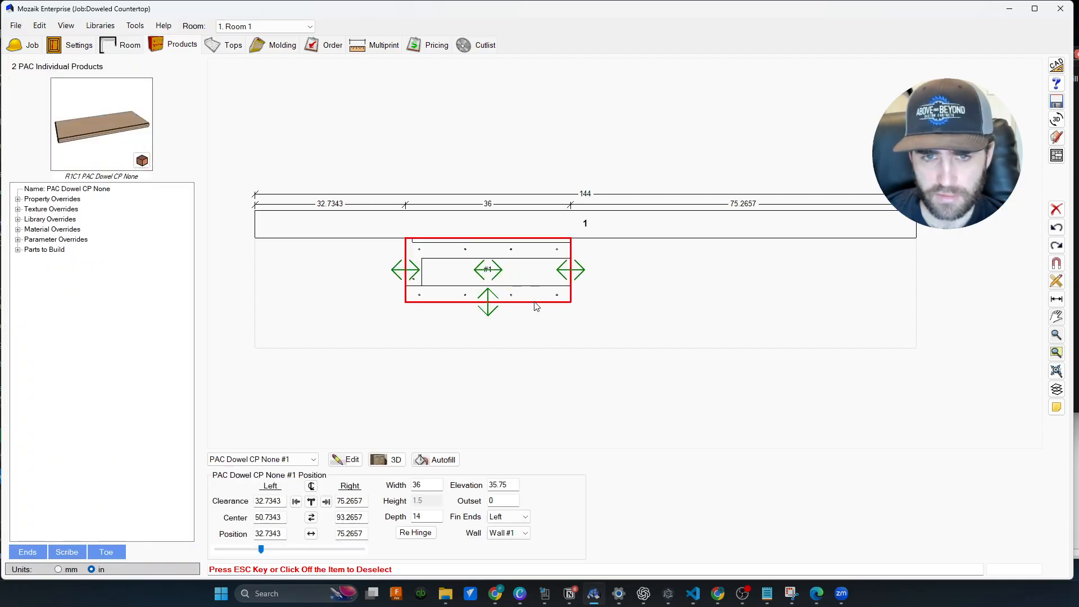
pyautogui.moveTo(487, 272); pyautogui.dragTo(521, 272)
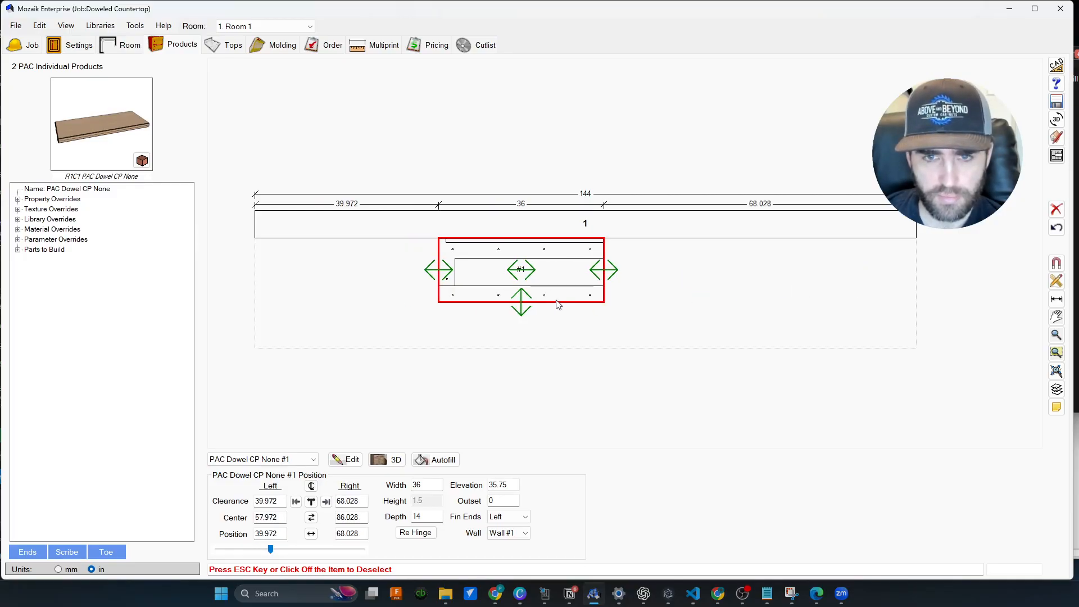
pyautogui.press('Delete')
pyautogui.moveTo(84, 334); pyautogui.dragTo(451, 281)
pyautogui.moveTo(379, 264); pyautogui.dragTo(597, 267)
pyautogui.scroll(4, 589, 273)
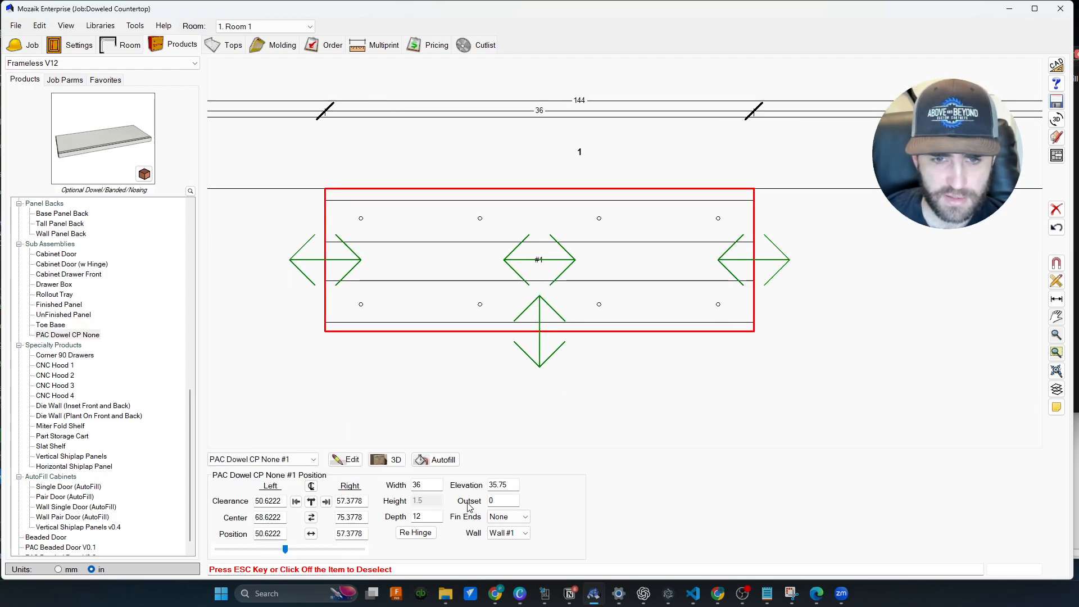
# Set the placed countertop's finished ends to Left, then open its product editor and accept it.
pyautogui.click(506, 517)
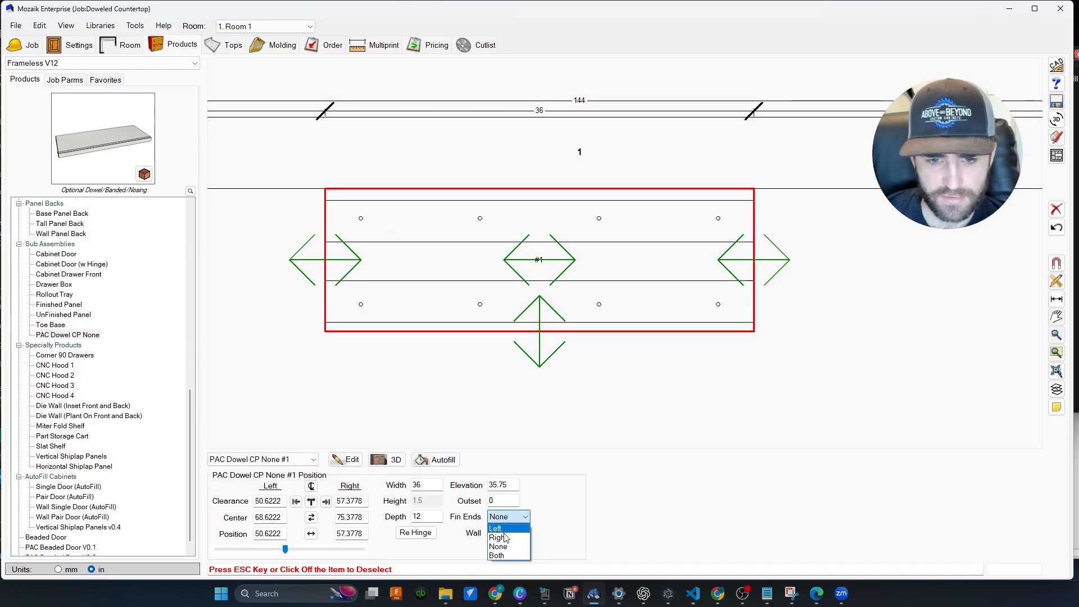
pyautogui.click(497, 529)
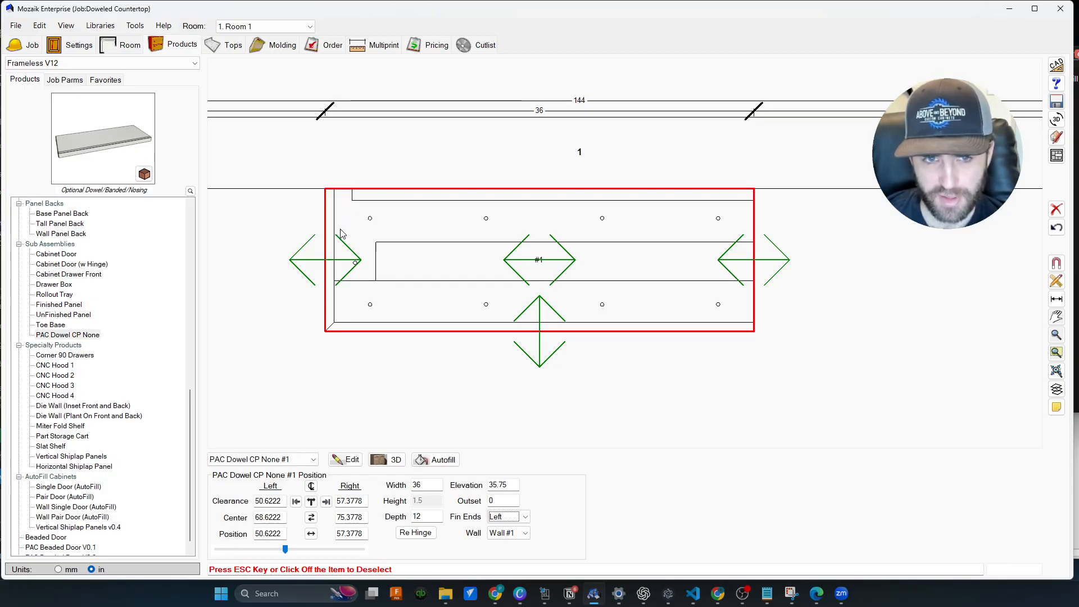
pyautogui.doubleClick(364, 246)
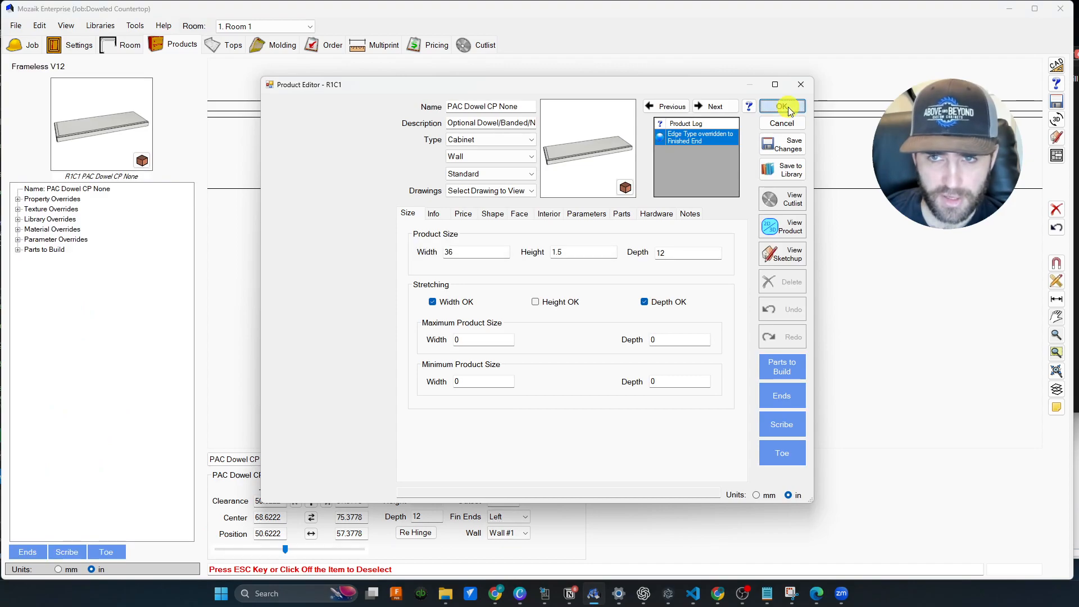
pyautogui.click(787, 110)
# Set the countertop's finished ends to Both and open its product editor with a 3D view of the product.
pyautogui.click(509, 517)
pyautogui.click(512, 554)
pyautogui.click(486, 281)
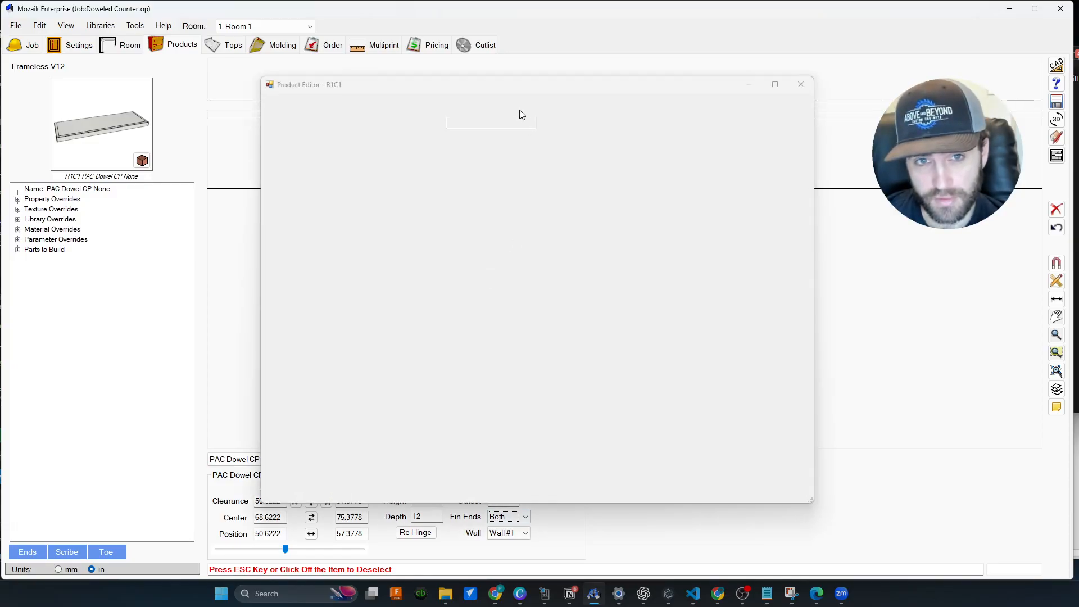
pyautogui.moveTo(533, 84); pyautogui.dragTo(288, 76)
pyautogui.click(525, 221)
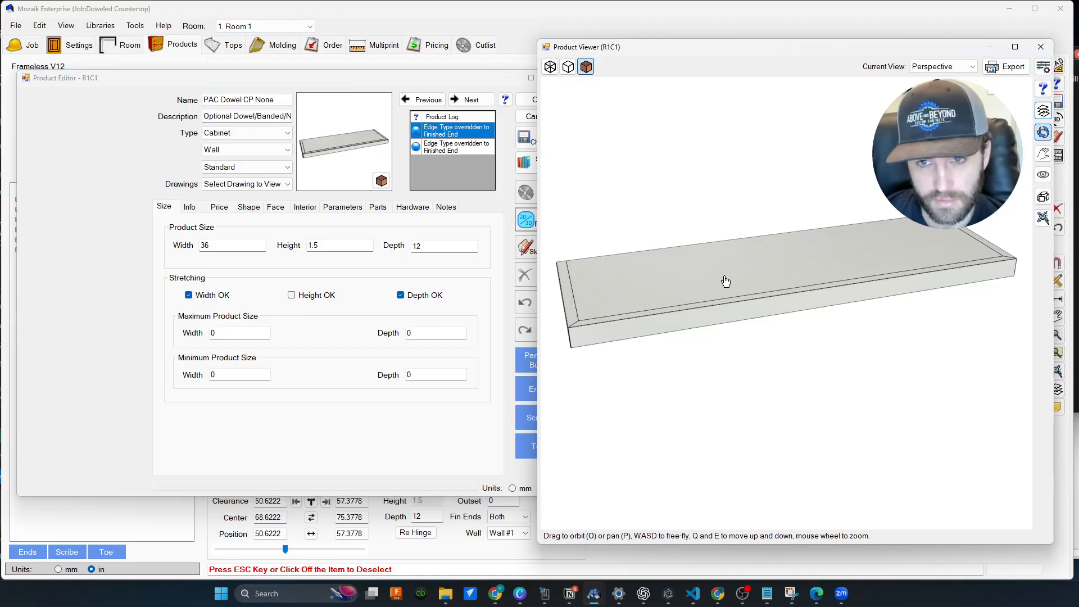
pyautogui.click(749, 291)
# Set the FinishedAllFour parameter to 1 and orbit the 3D view to inspect the countertop's edges.
pyautogui.click(352, 210)
pyautogui.scroll(-1, 388, 377)
pyautogui.scroll(-1, 389, 377)
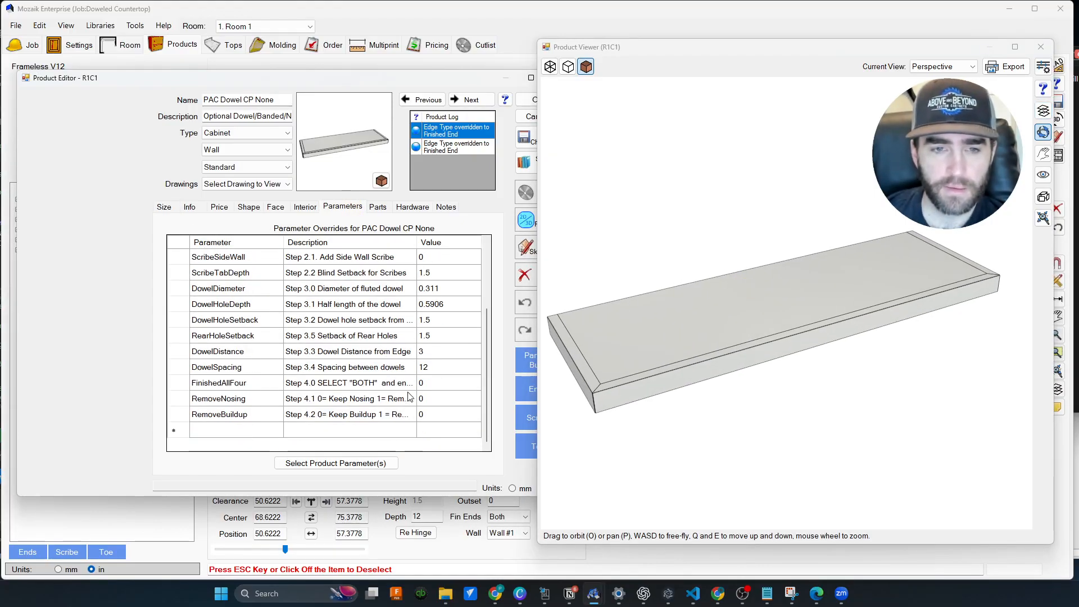
pyautogui.click(426, 384)
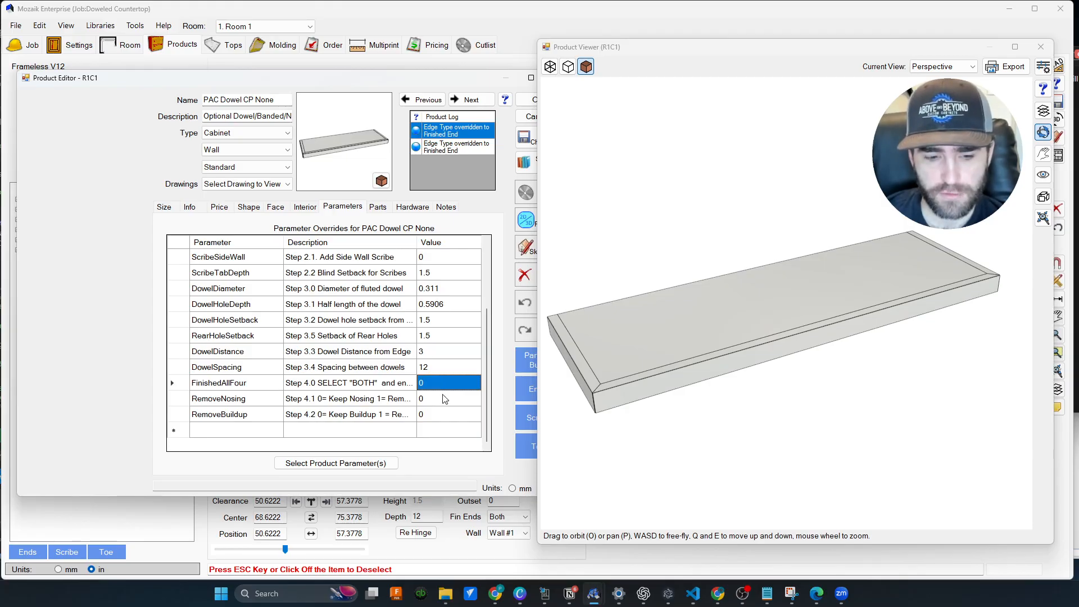
pyautogui.write('2')
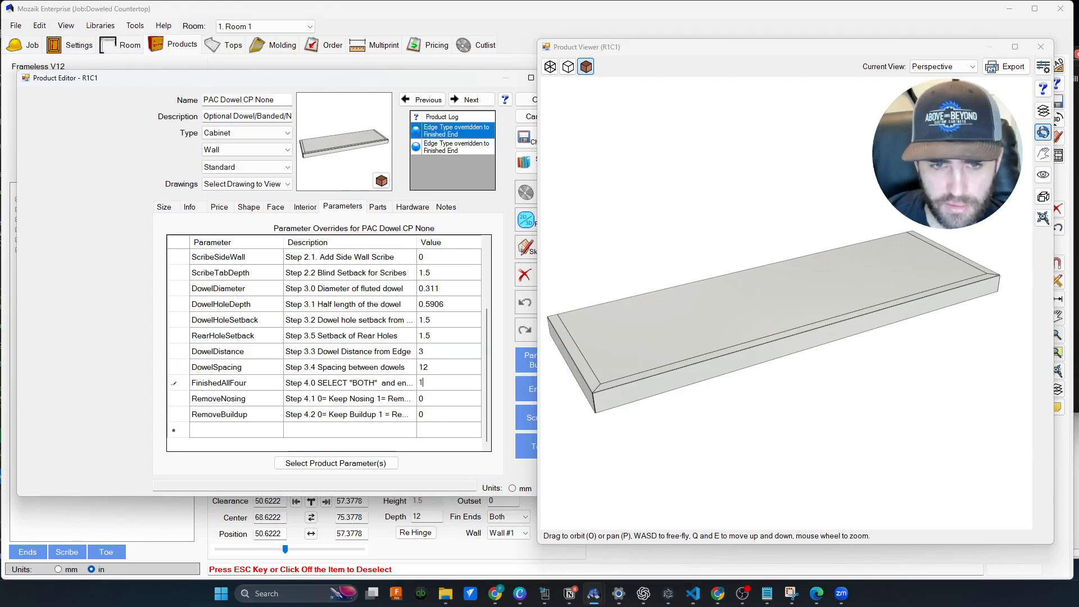
pyautogui.press('Return')
pyautogui.moveTo(666, 363); pyautogui.dragTo(853, 354)
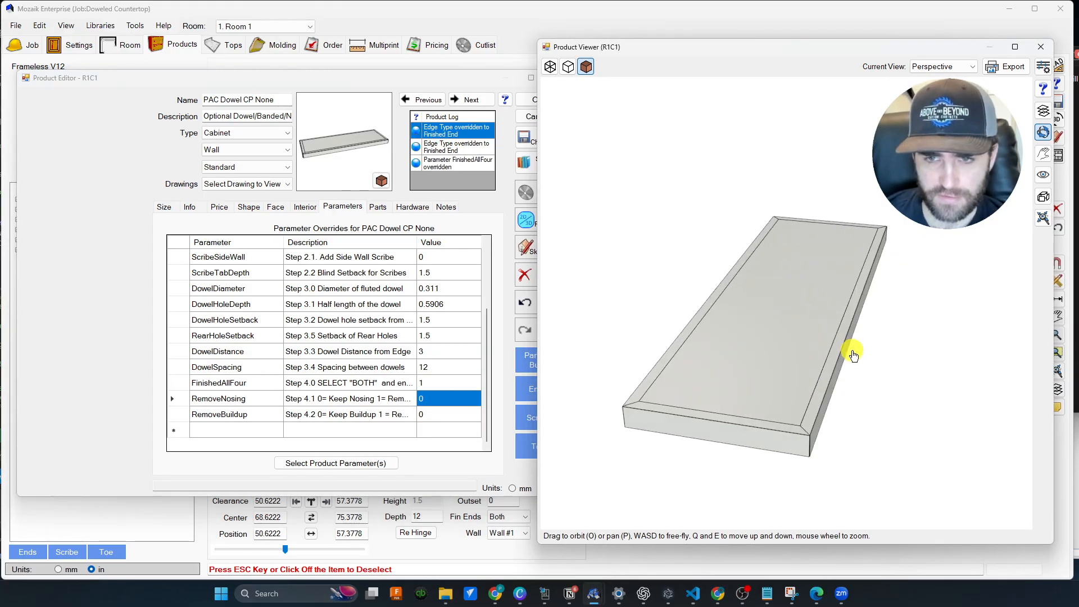
# Set the FinishedAllFour parameter back to 0 and check the countertop in the 3D view.
pyautogui.click(447, 384)
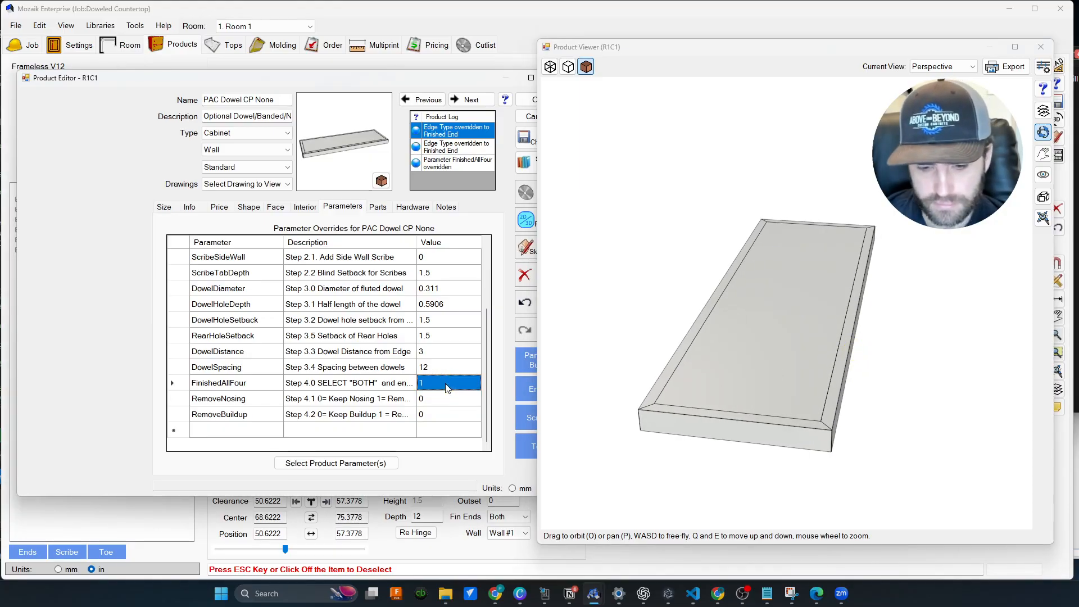
pyautogui.write('0')
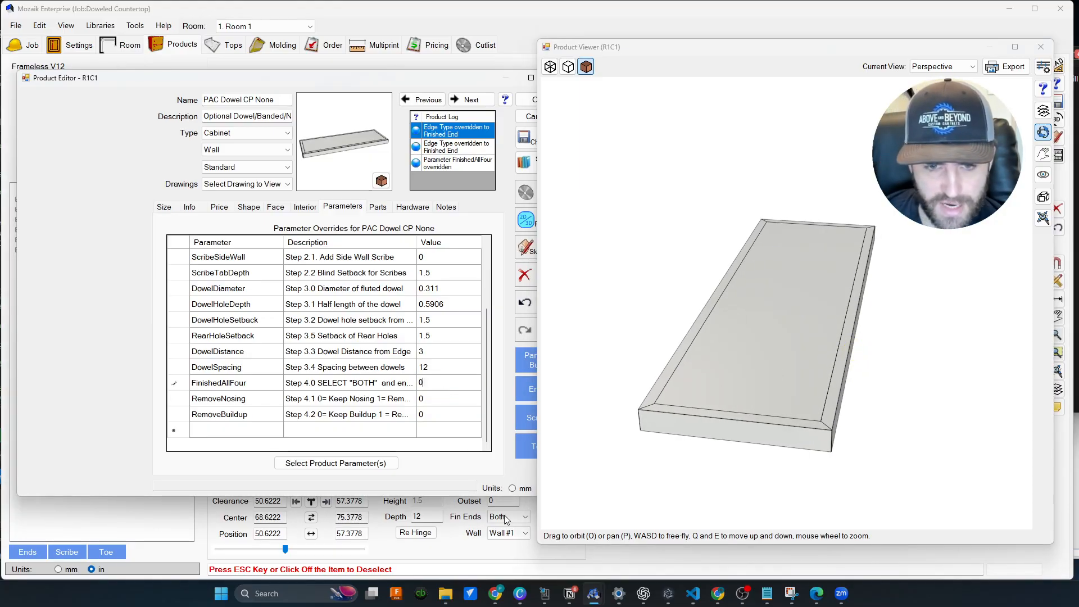
pyautogui.press('Return')
pyautogui.moveTo(825, 398); pyautogui.dragTo(773, 377)
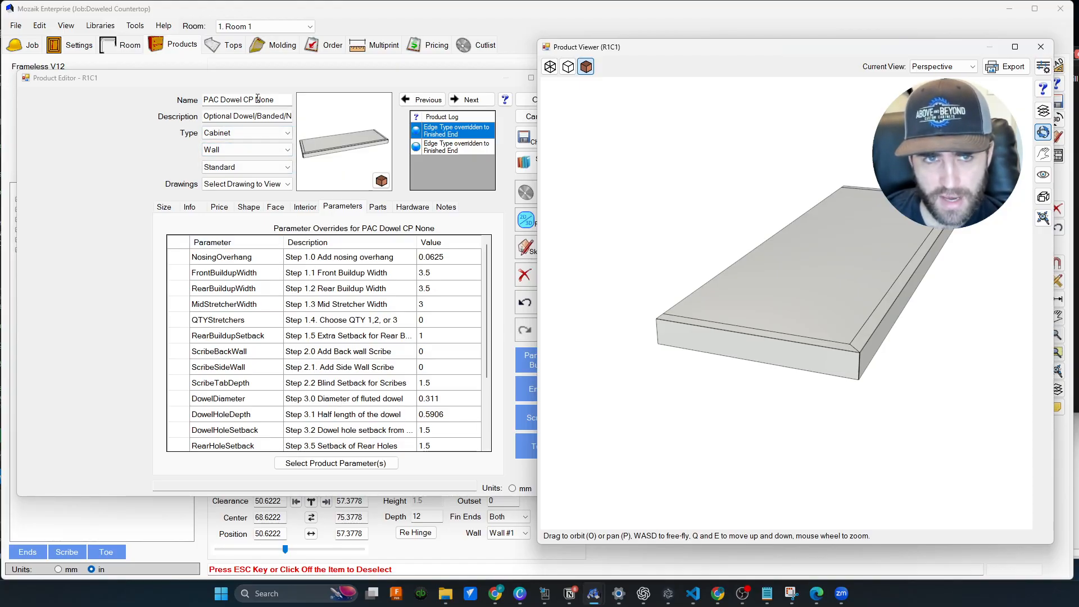
# Rename the product PAC Dowel CP Both, save it to the library as a new item and close the product editor.
pyautogui.doubleClick(258, 99)
pyautogui.write('Both')
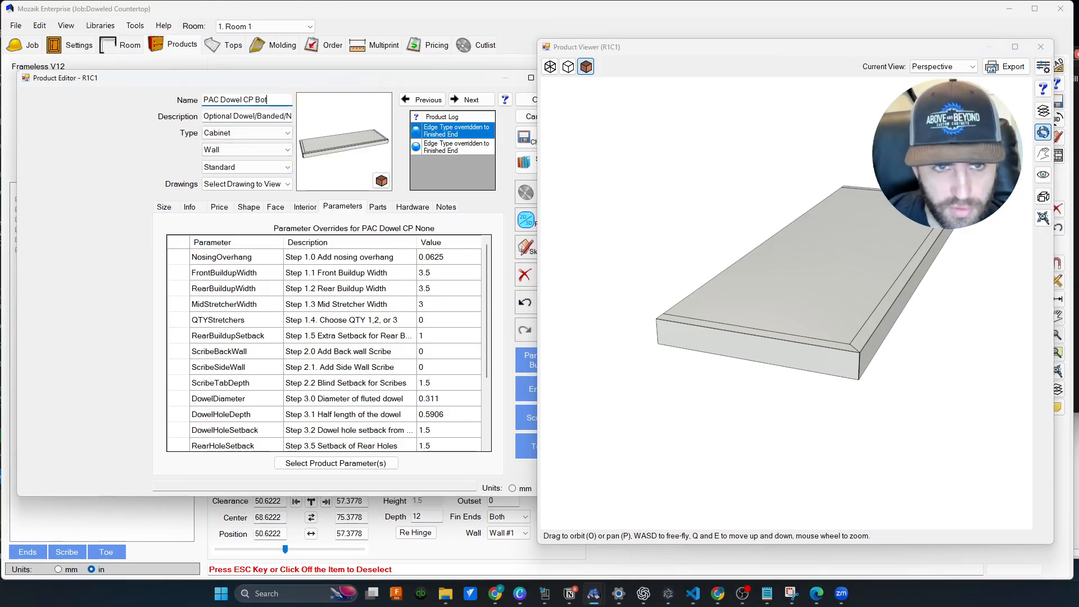
pyautogui.click(524, 162)
pyautogui.click(527, 330)
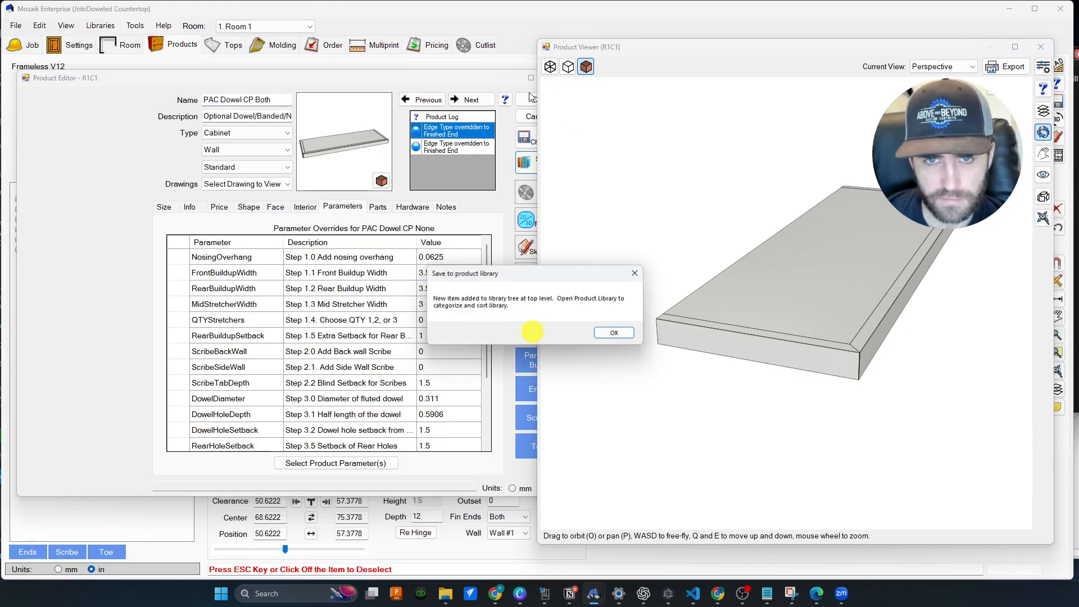
pyautogui.click(632, 338)
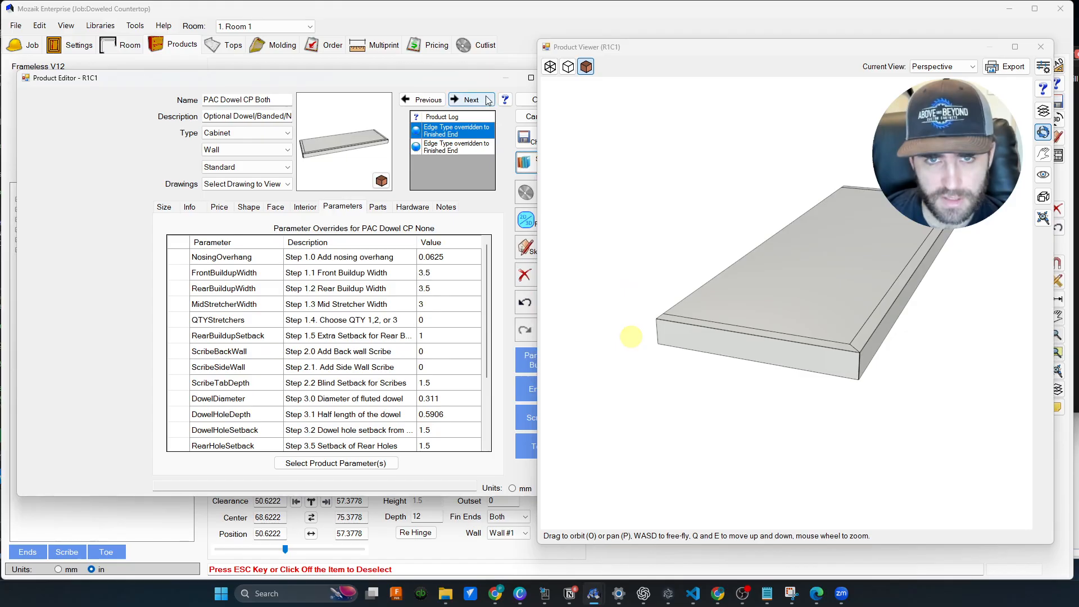
pyautogui.click(527, 100)
pyautogui.click(311, 293)
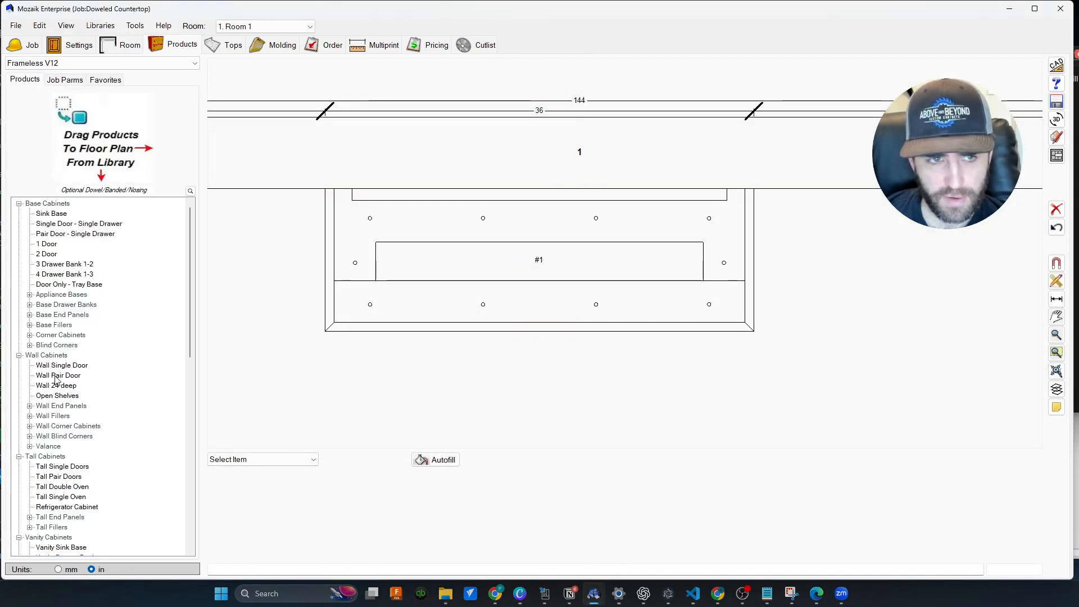
# Select PAC Dowel CP Both in the product library, then open the countertop in the product editor with its 3D view.
pyautogui.scroll(-10, 120, 443)
pyautogui.click(56, 547)
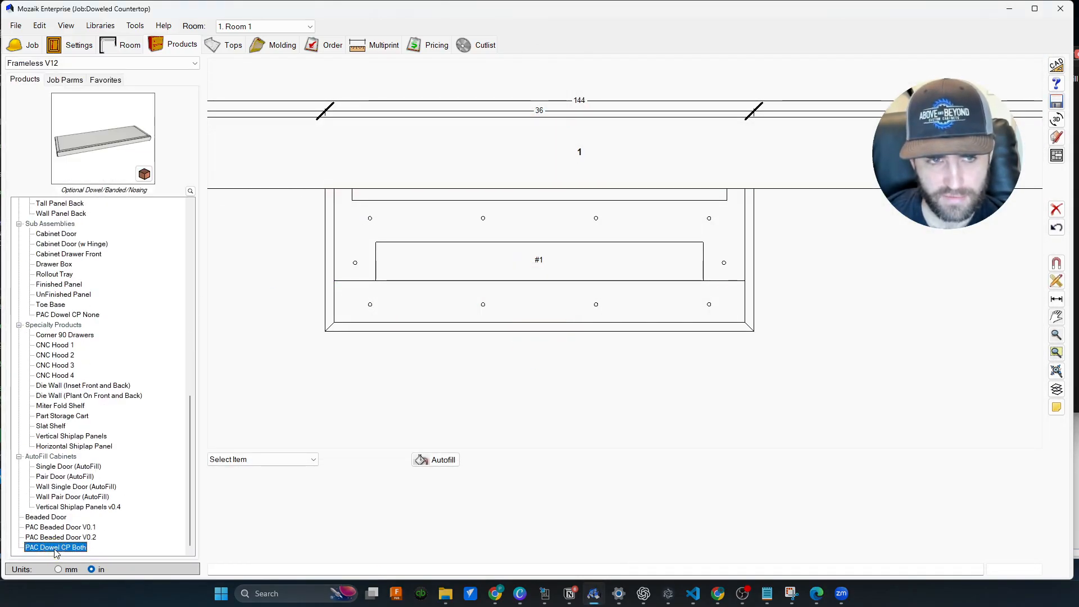
pyautogui.click(426, 371)
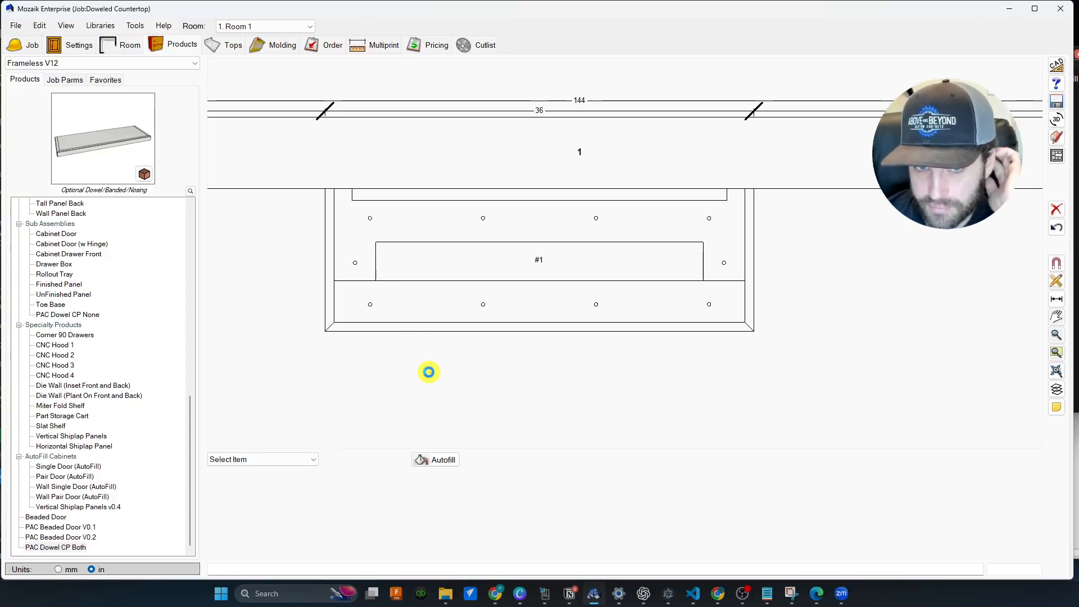
pyautogui.click(447, 292)
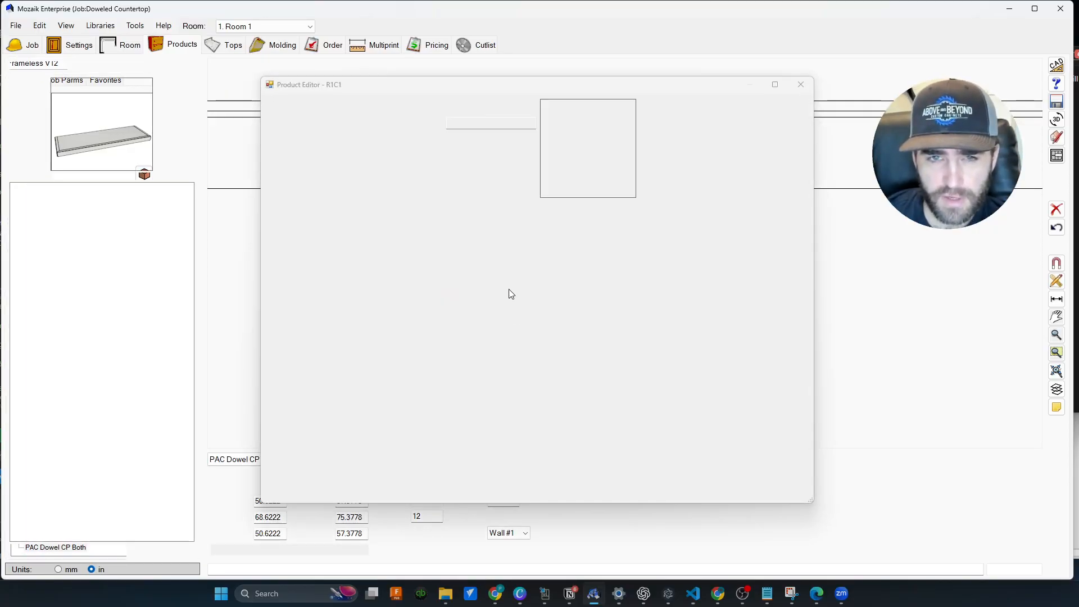
pyautogui.moveTo(413, 95); pyautogui.dragTo(350, 106)
pyautogui.click(600, 244)
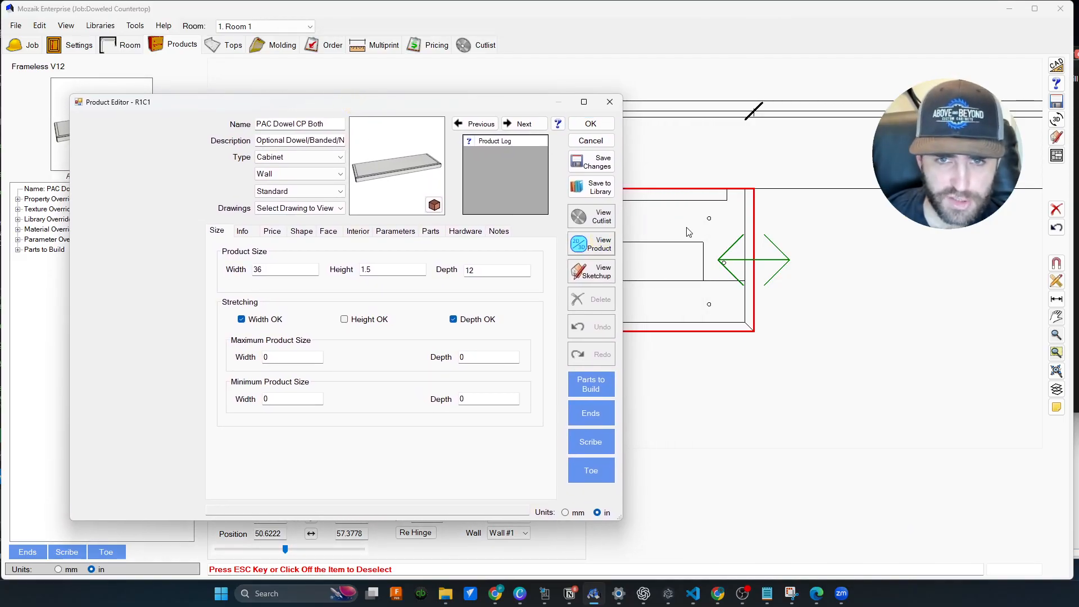
pyautogui.moveTo(473, 96); pyautogui.dragTo(416, 71)
# Override the cabinet material template so the Nosing (Wall) part uses 1mm Veneer.
pyautogui.click(184, 207)
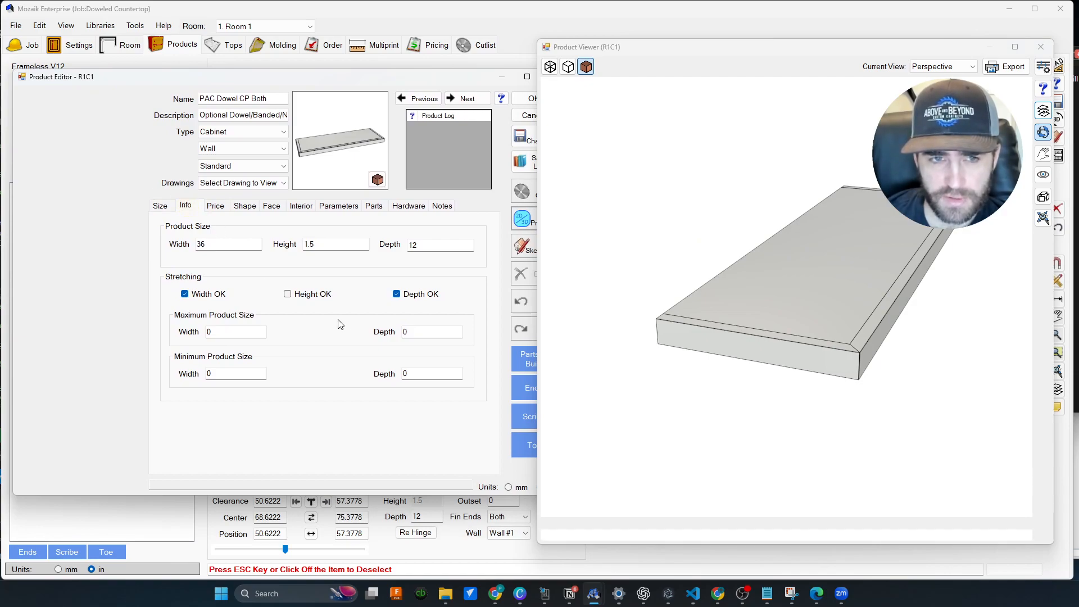
pyautogui.click(189, 208)
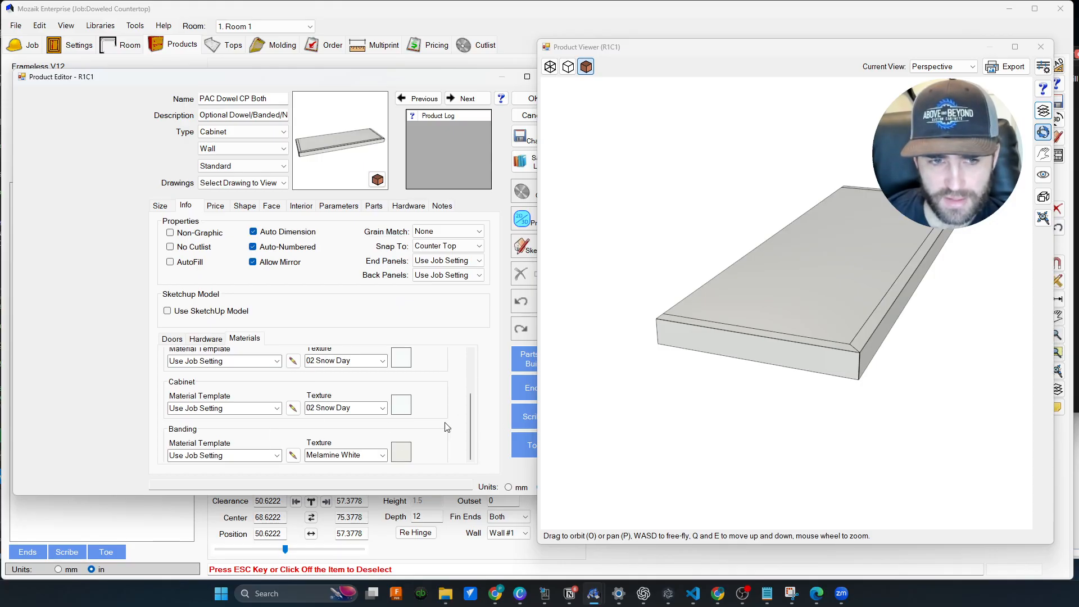
pyautogui.click(293, 409)
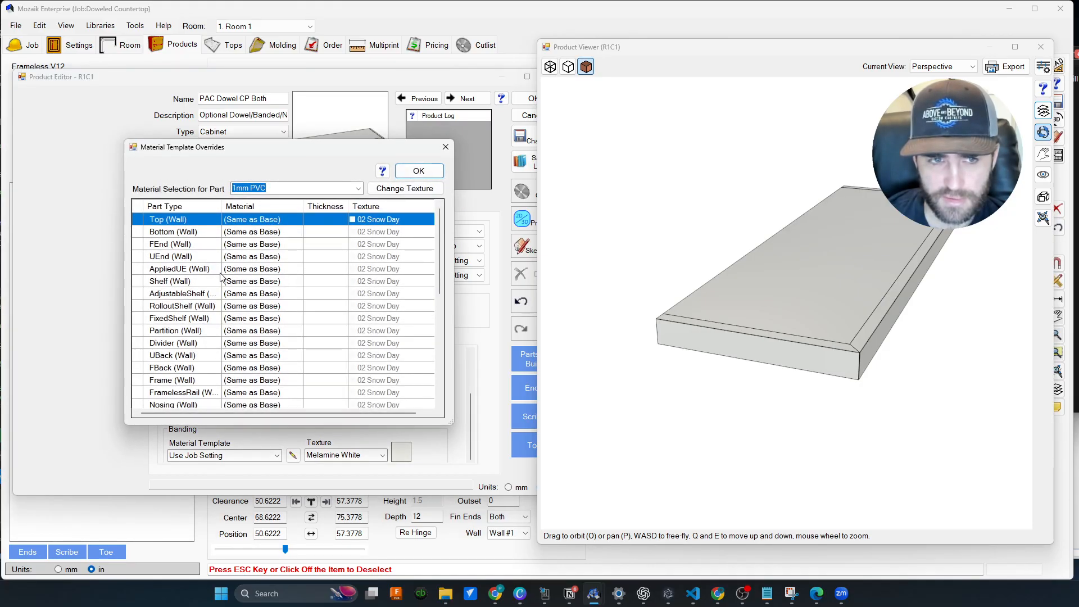
pyautogui.scroll(-1, 208, 383)
pyautogui.click(203, 370)
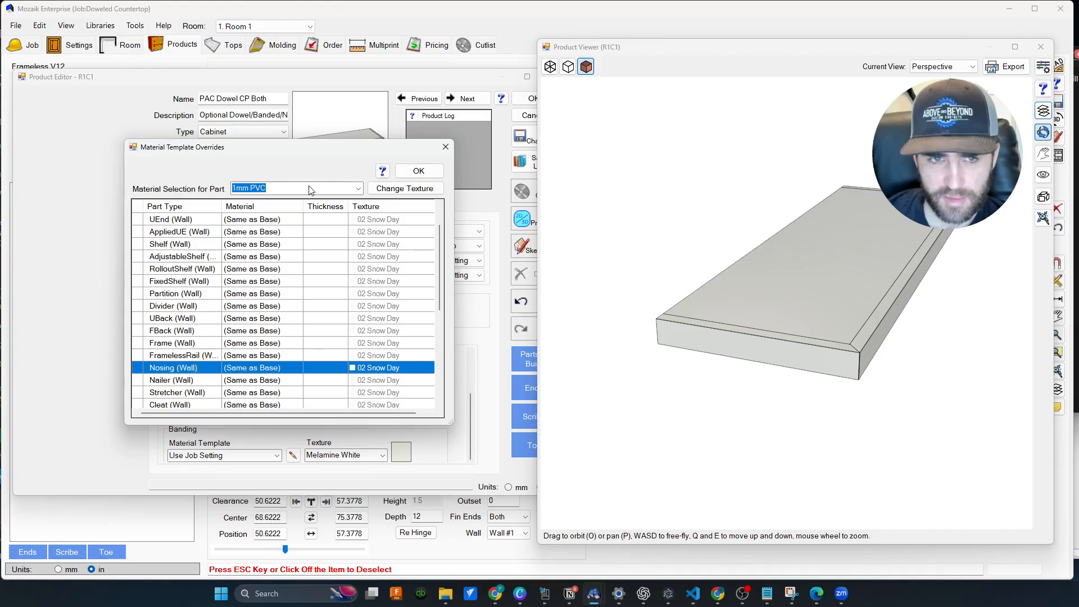
pyautogui.click(359, 189)
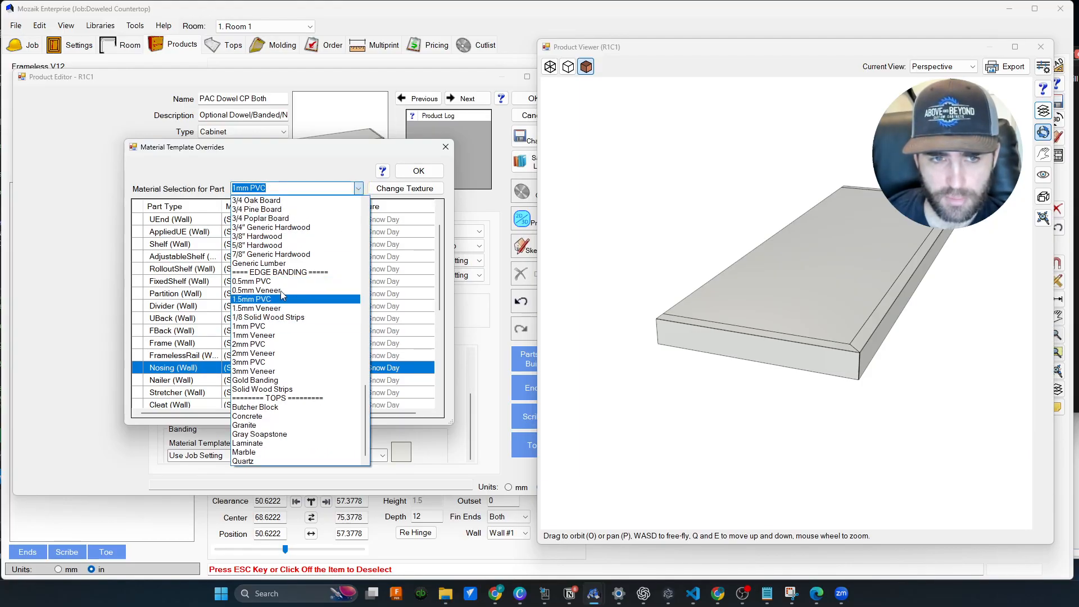
pyautogui.click(273, 336)
pyautogui.click(419, 171)
# Inspect the countertop's underside and nosing in 3D, and undo the cabinet material template override.
pyautogui.moveTo(812, 386); pyautogui.dragTo(881, 213)
pyautogui.scroll(3, 819, 263)
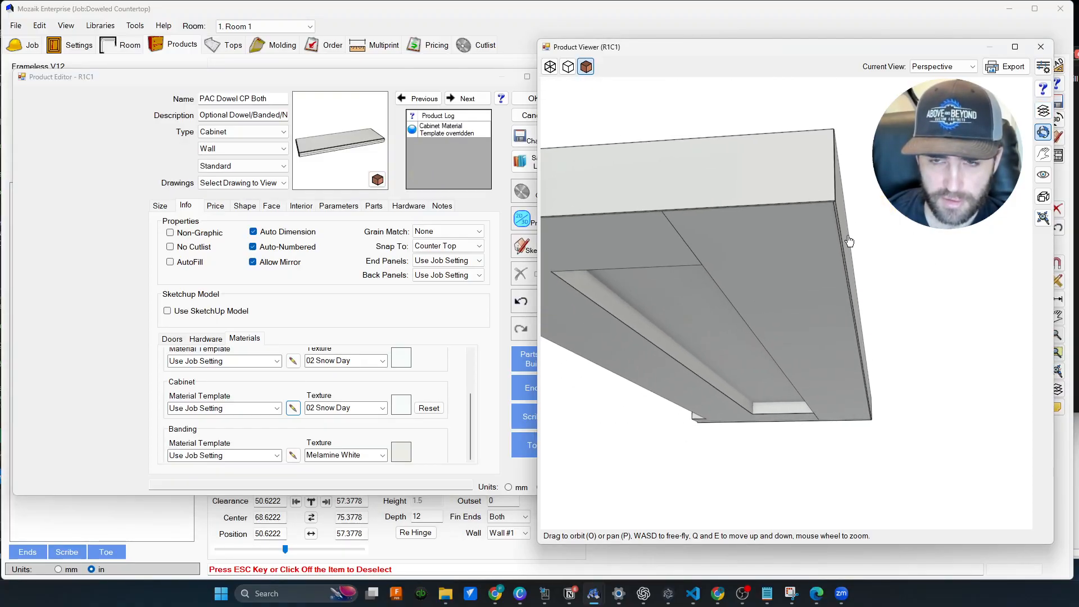
pyautogui.moveTo(819, 263)
pyautogui.mouseDown()
pyautogui.moveTo(861, 261)
pyautogui.moveTo(833, 265)
pyautogui.mouseUp()
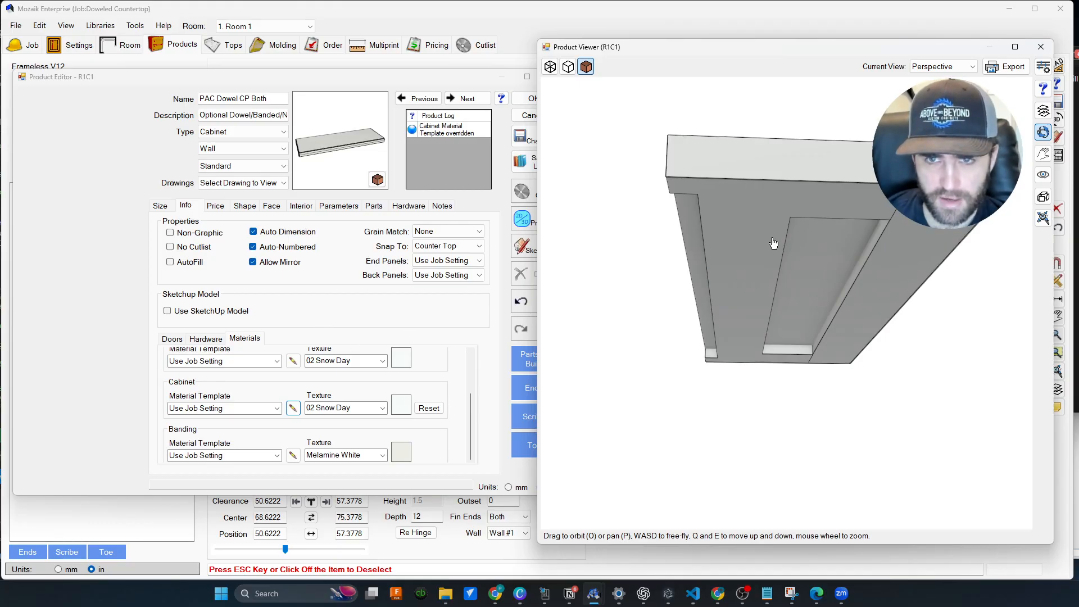
pyautogui.click(522, 302)
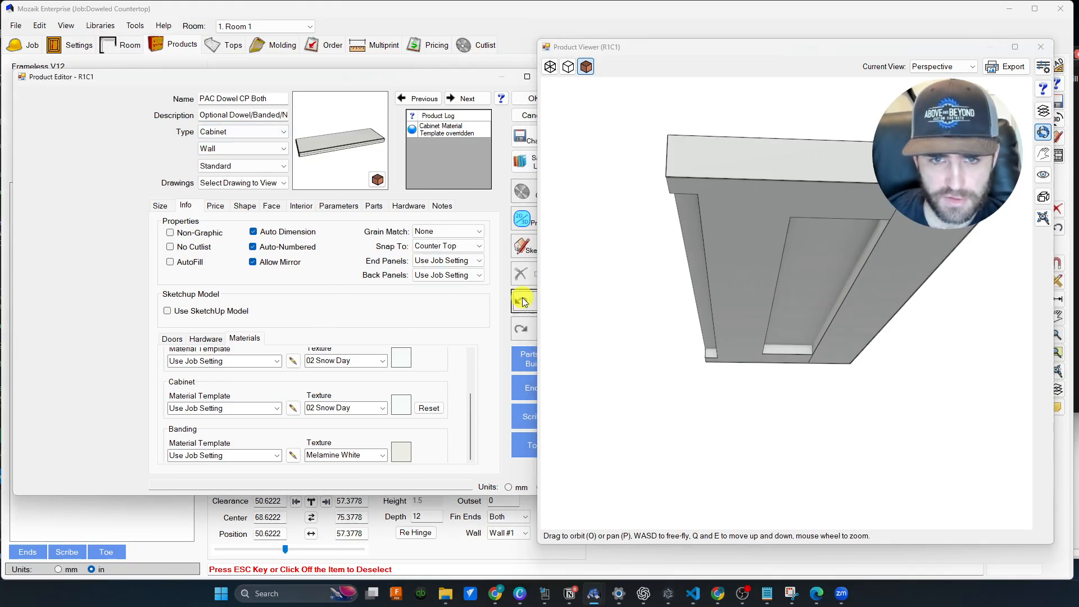
pyautogui.moveTo(884, 229); pyautogui.dragTo(798, 299)
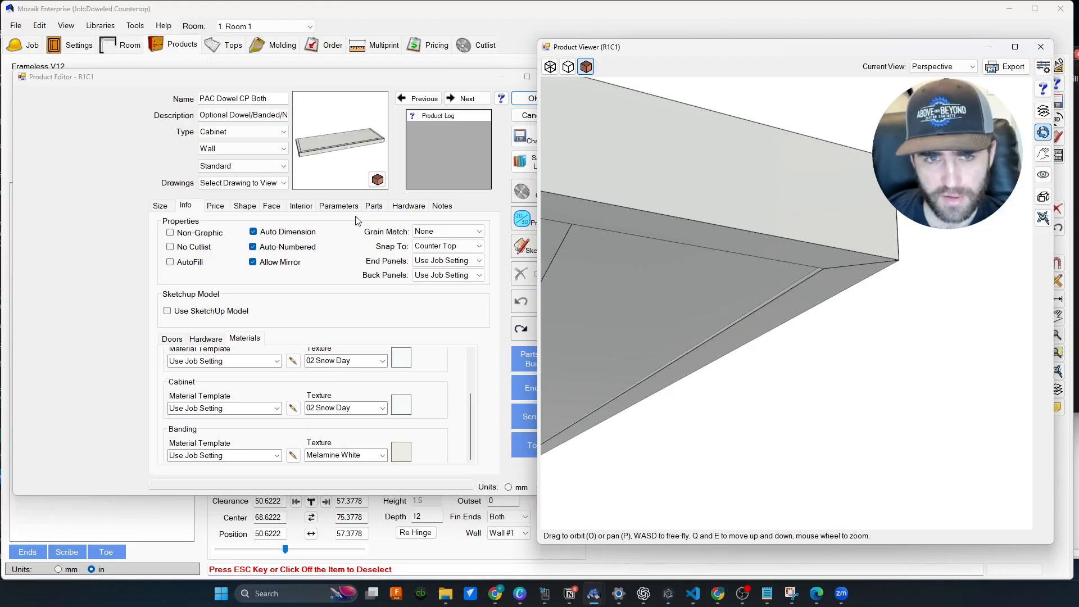
# Override the countertop's NosingOverhang parameter with 0.125 as a trial, and set it to 0.
pyautogui.click(339, 207)
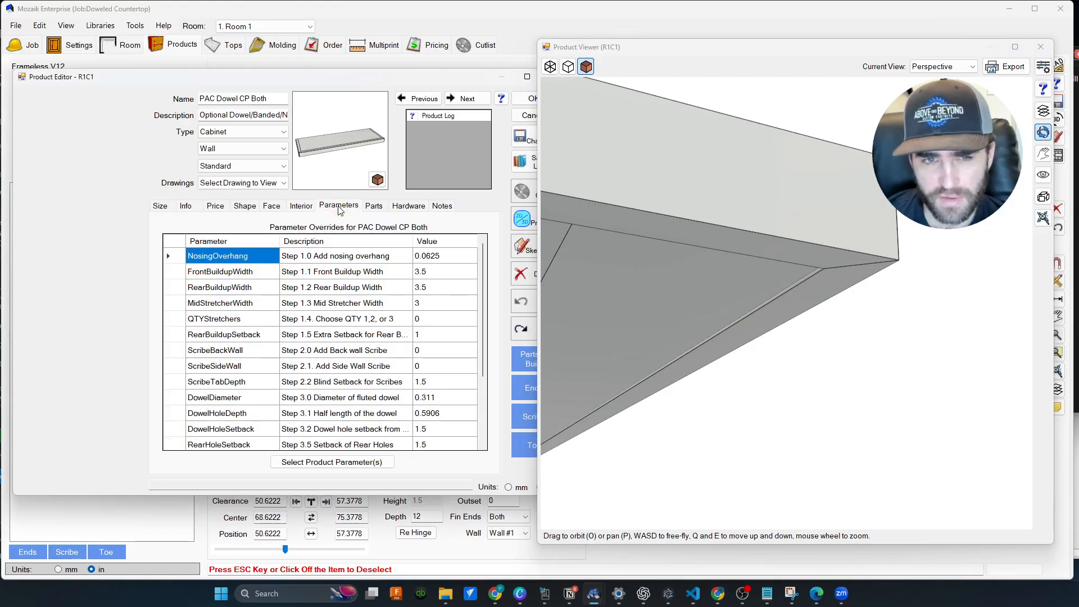
pyautogui.click(444, 262)
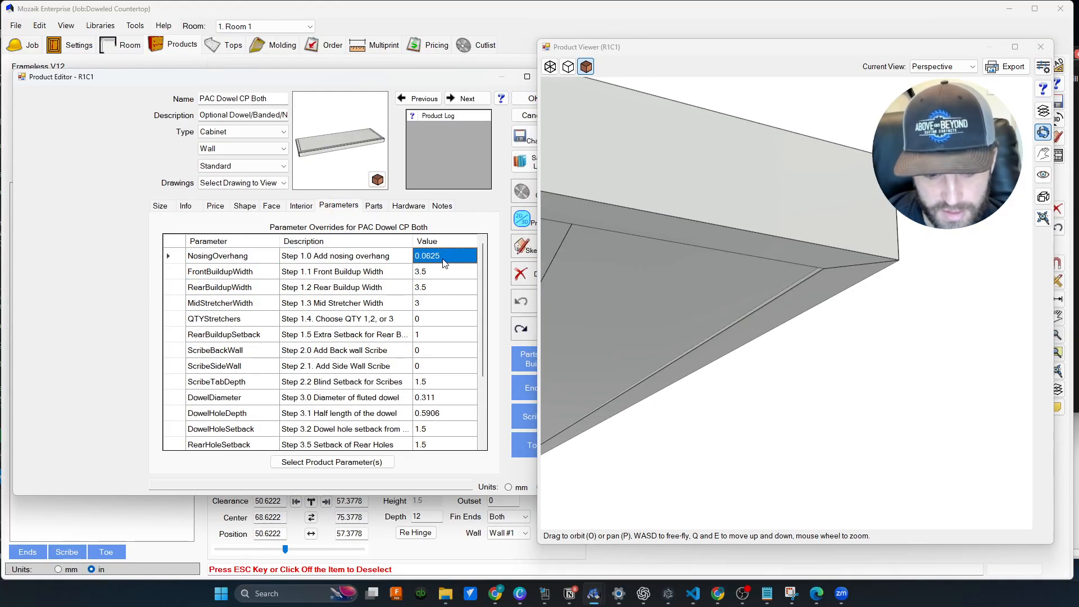
pyautogui.write('.125')
pyautogui.press('Return')
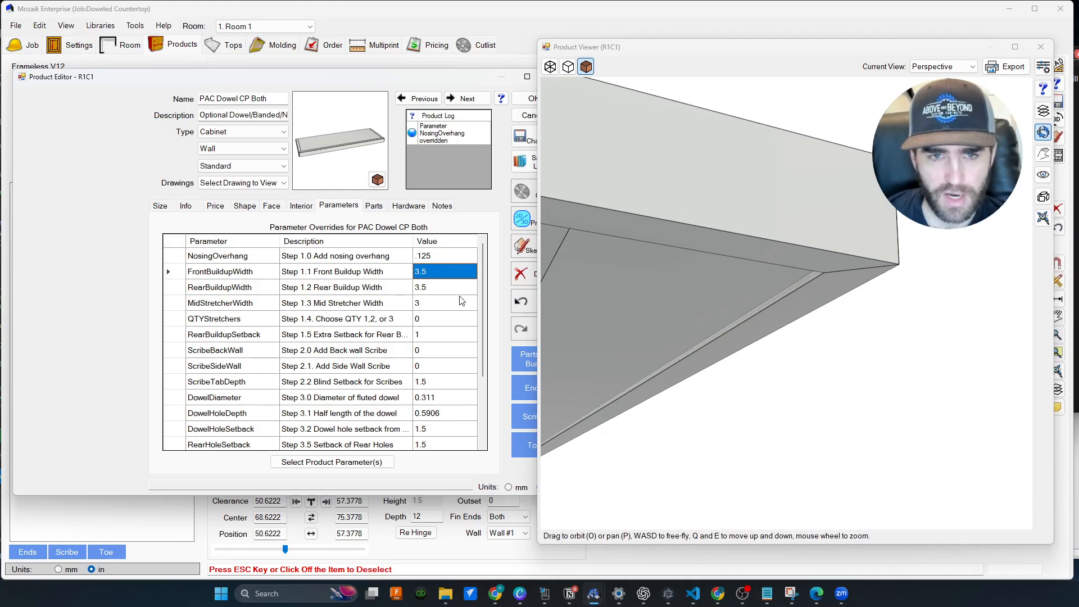
pyautogui.click(430, 258)
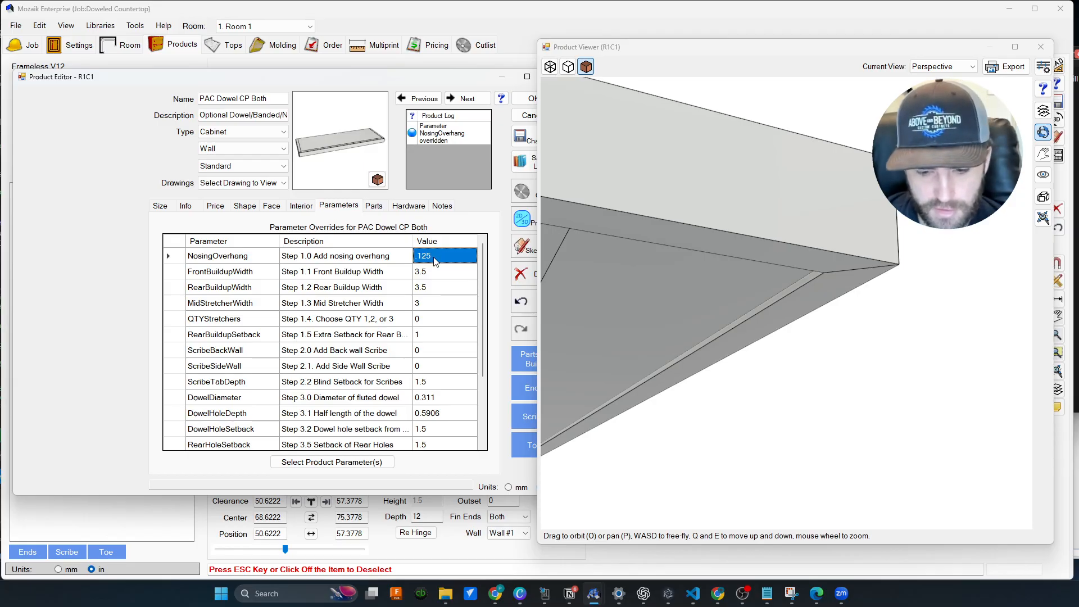
pyautogui.write('0')
pyautogui.press('Return')
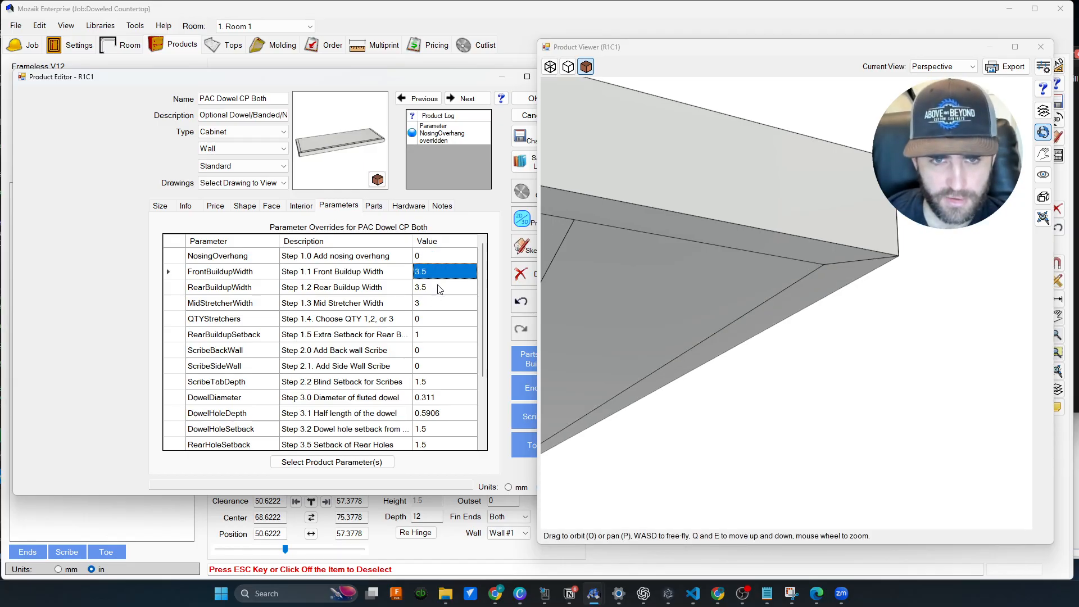
# Set the front buildup width to 5 and the rear buildup width to 2.
pyautogui.write('a')
pyautogui.click(727, 341)
pyautogui.moveTo(727, 340); pyautogui.dragTo(591, 332)
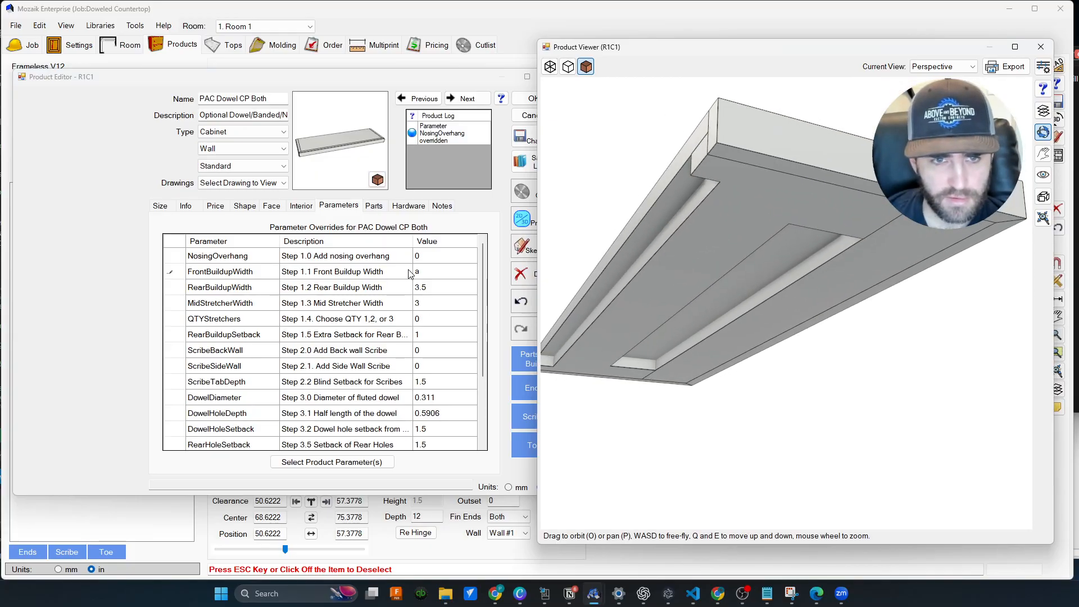
pyautogui.click(438, 272)
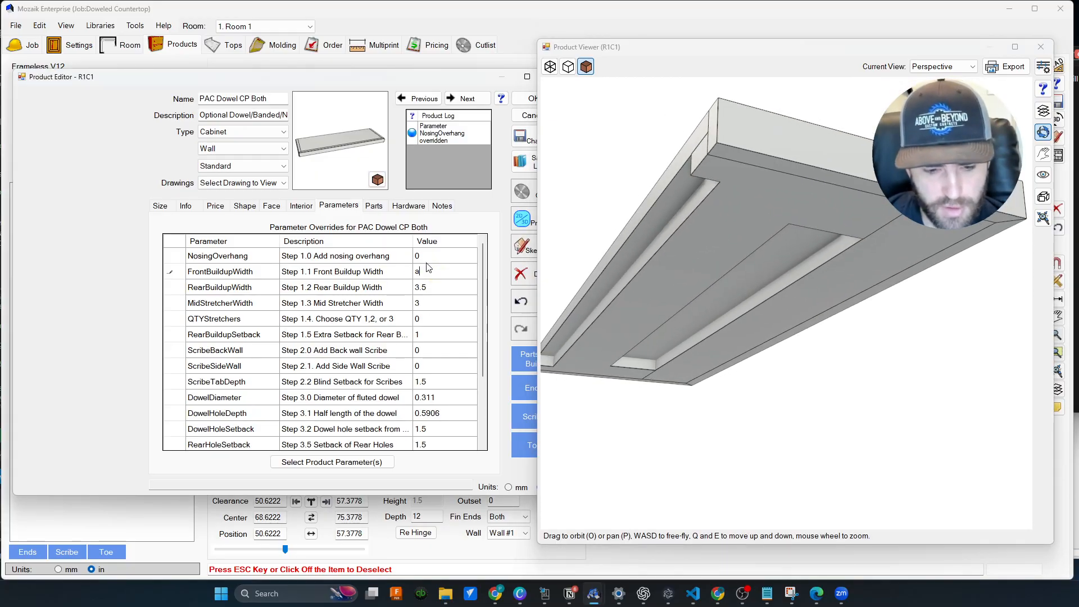
pyautogui.press('Return')
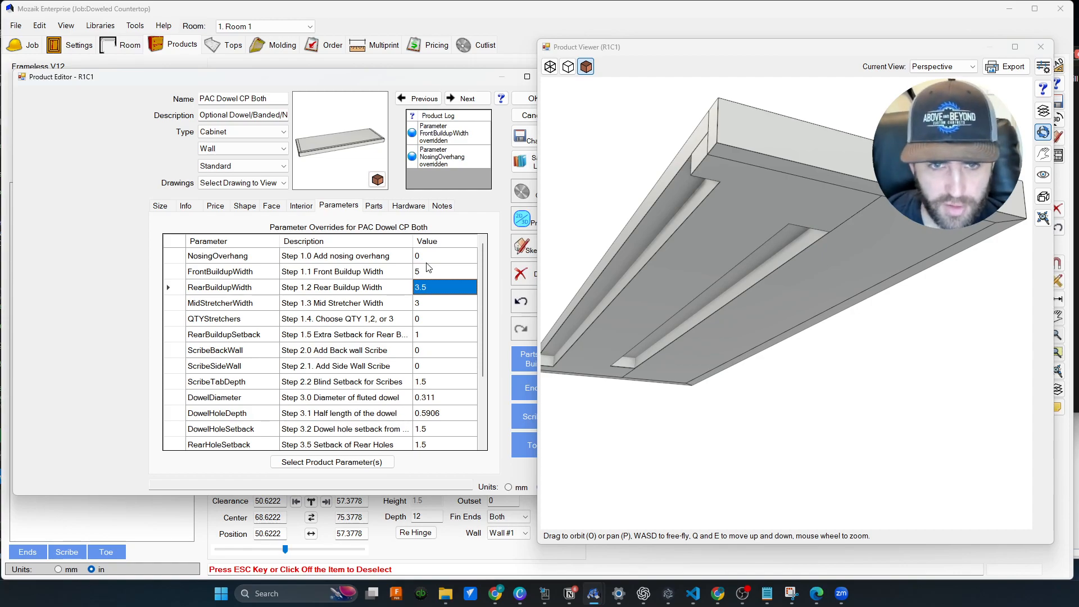
pyautogui.write('2')
pyautogui.press('Return')
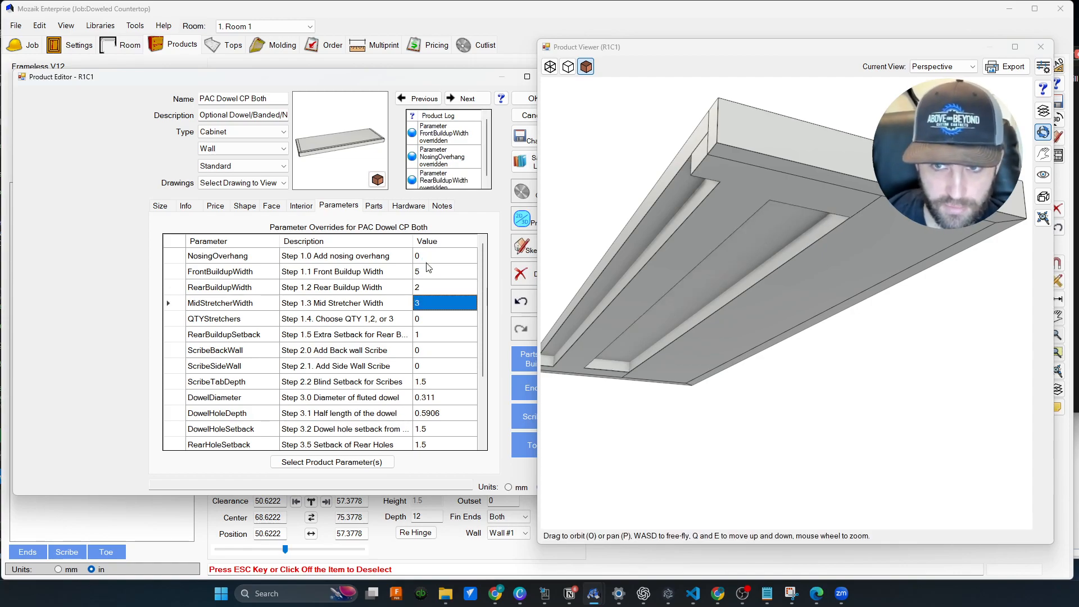
# Set the QTYStretchers parameter to 1 to add a single mid stretcher.
pyautogui.moveTo(753, 273); pyautogui.dragTo(769, 235)
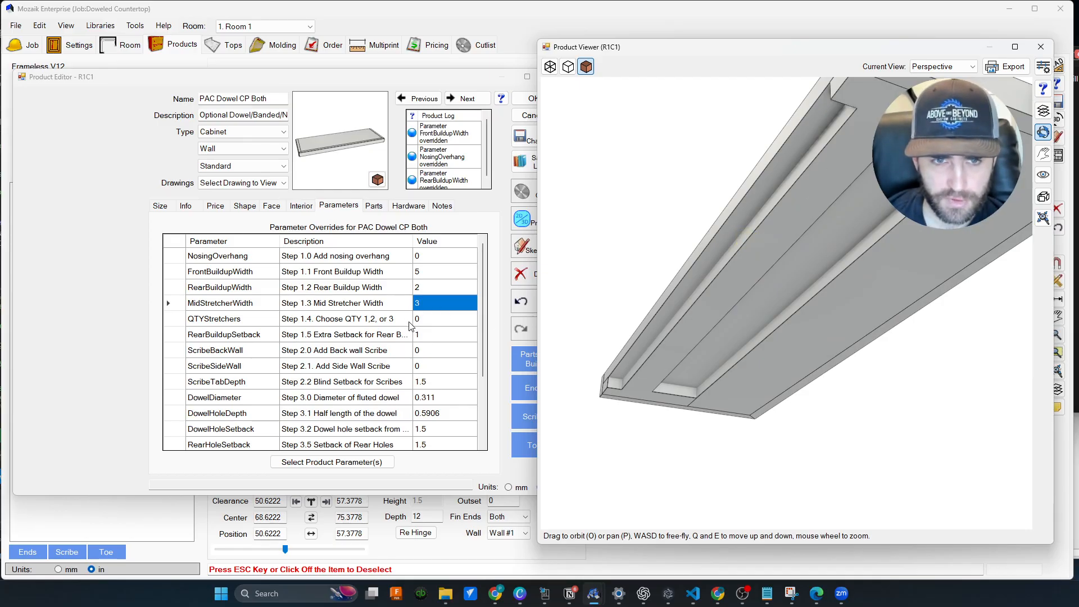
pyautogui.click(430, 318)
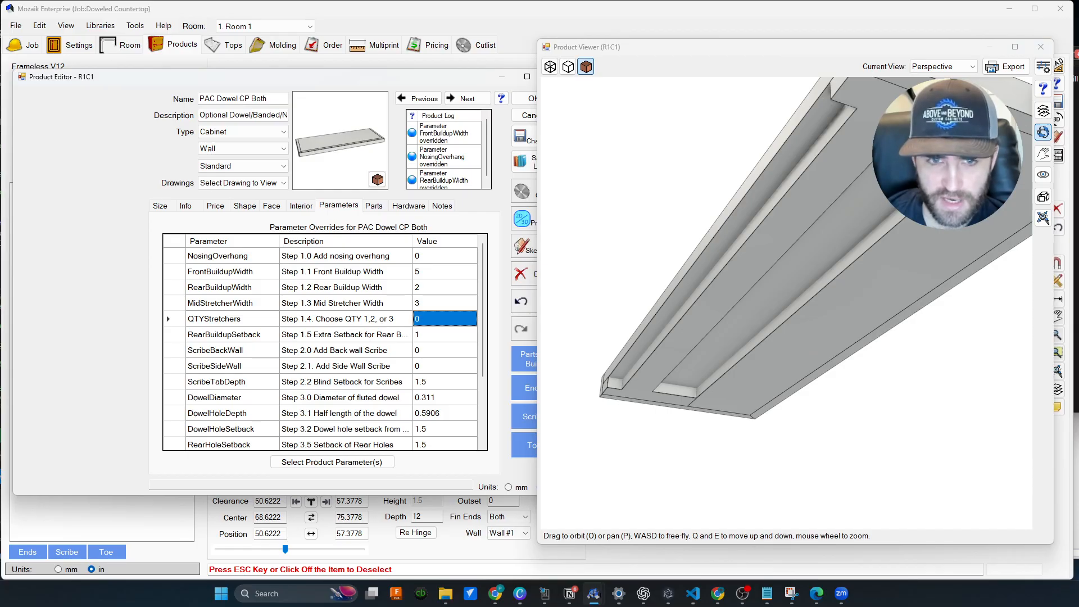
pyautogui.write('1')
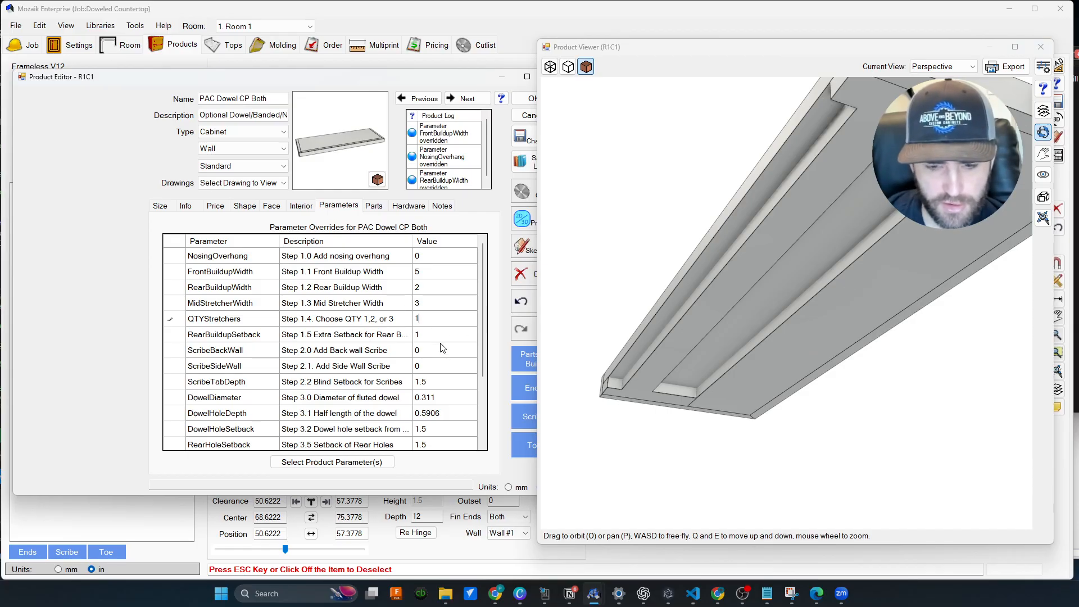
pyautogui.press('Return')
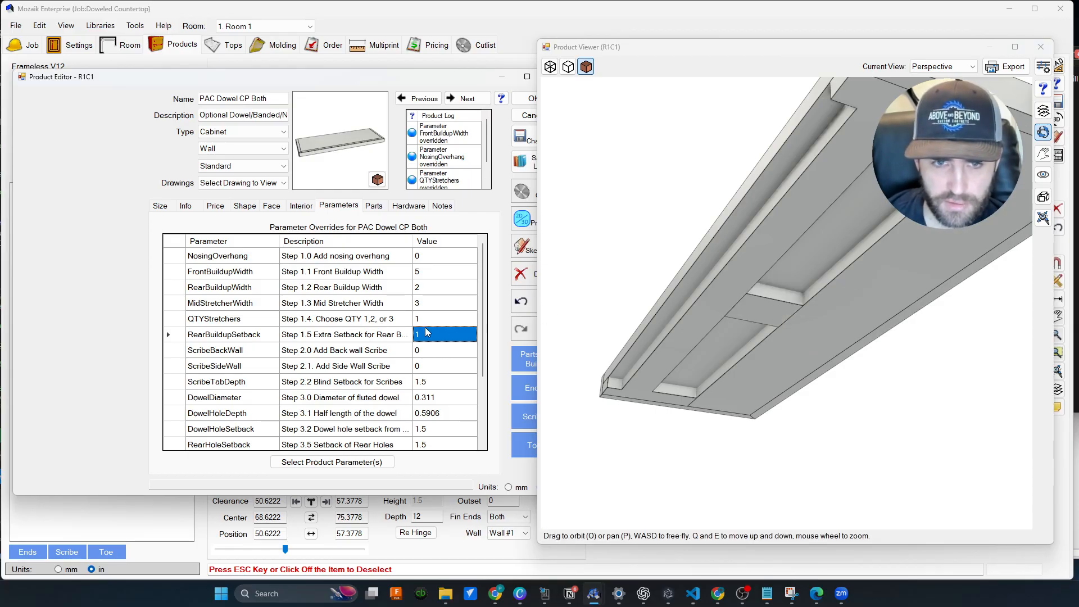
# Set the QTYStretchers parameter to 3 and inspect the stretchers in a wireframe 3D view.
pyautogui.click(429, 337)
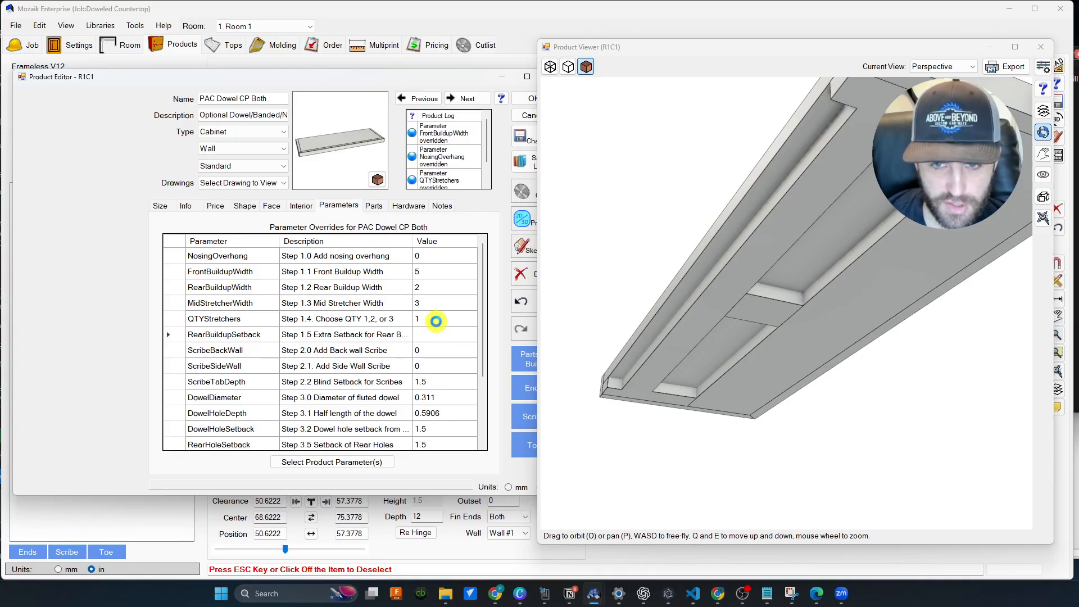
pyautogui.click(438, 320)
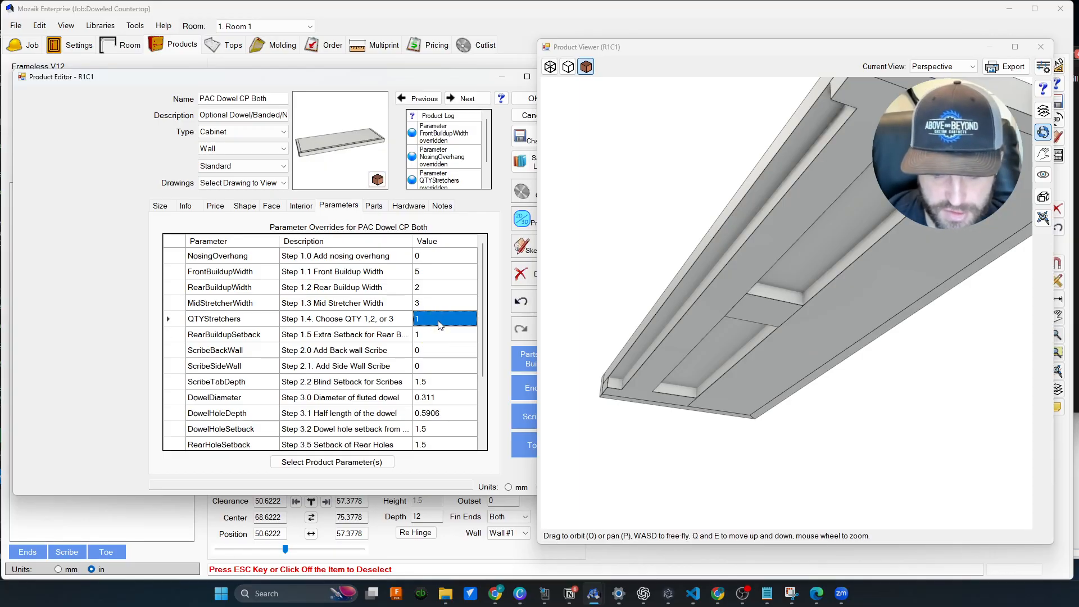
pyautogui.write('3')
pyautogui.press('Return')
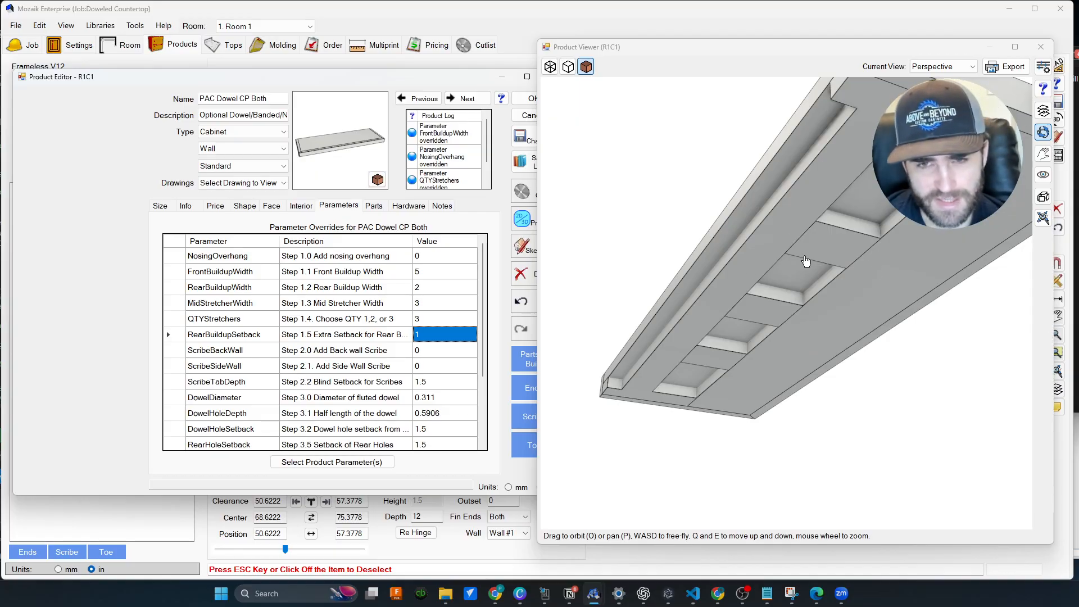
pyautogui.click(550, 66)
pyautogui.moveTo(924, 281); pyautogui.dragTo(891, 294)
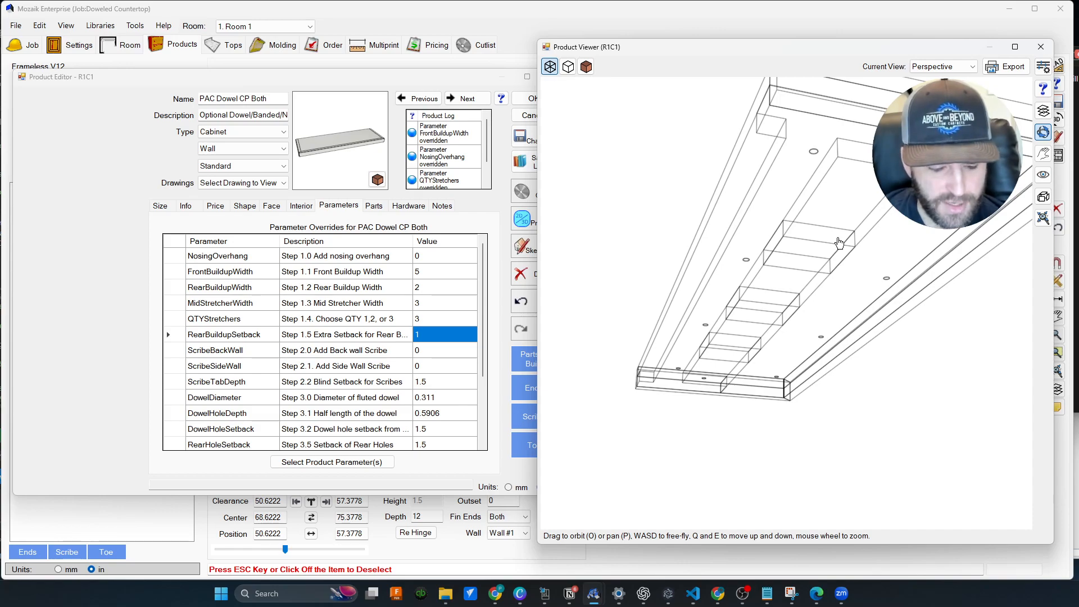
pyautogui.moveTo(827, 295); pyautogui.dragTo(805, 302)
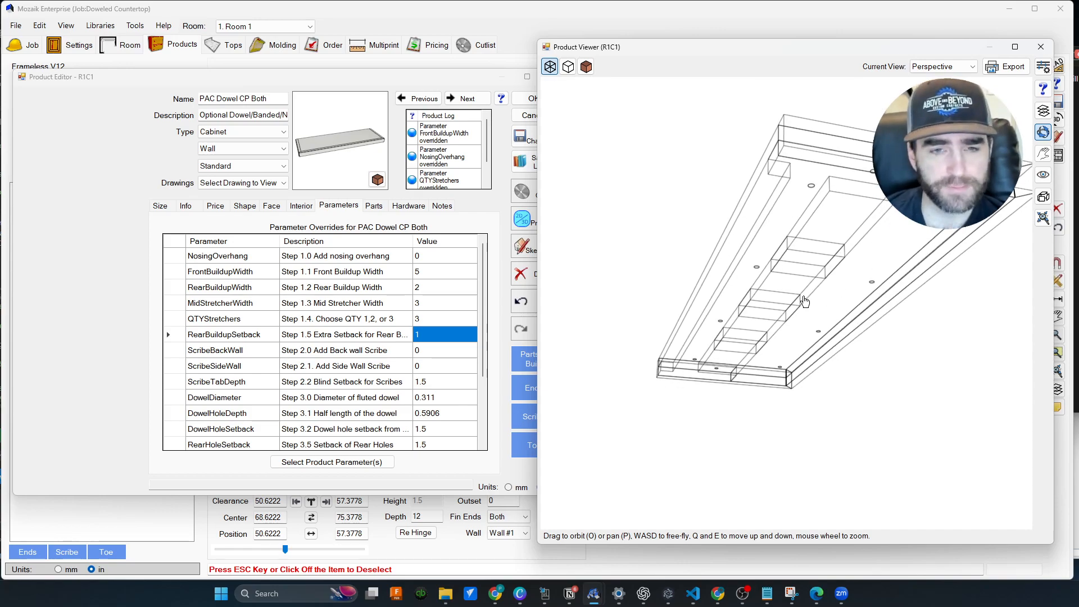
# Set the back wall scribe to 1 and accept the changes to close the product editor.
pyautogui.click(446, 353)
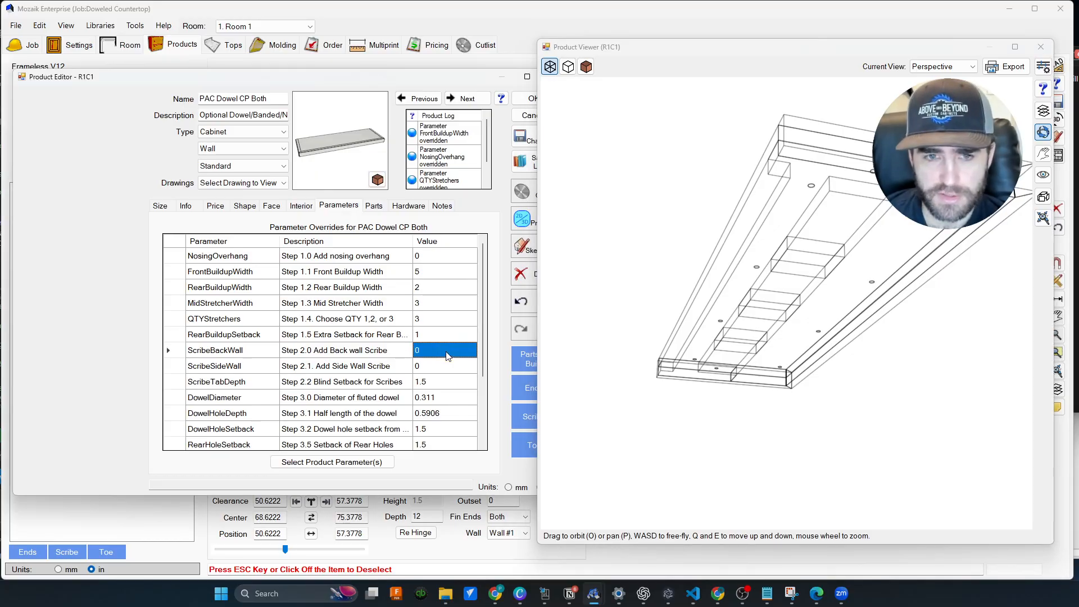
pyautogui.write('1')
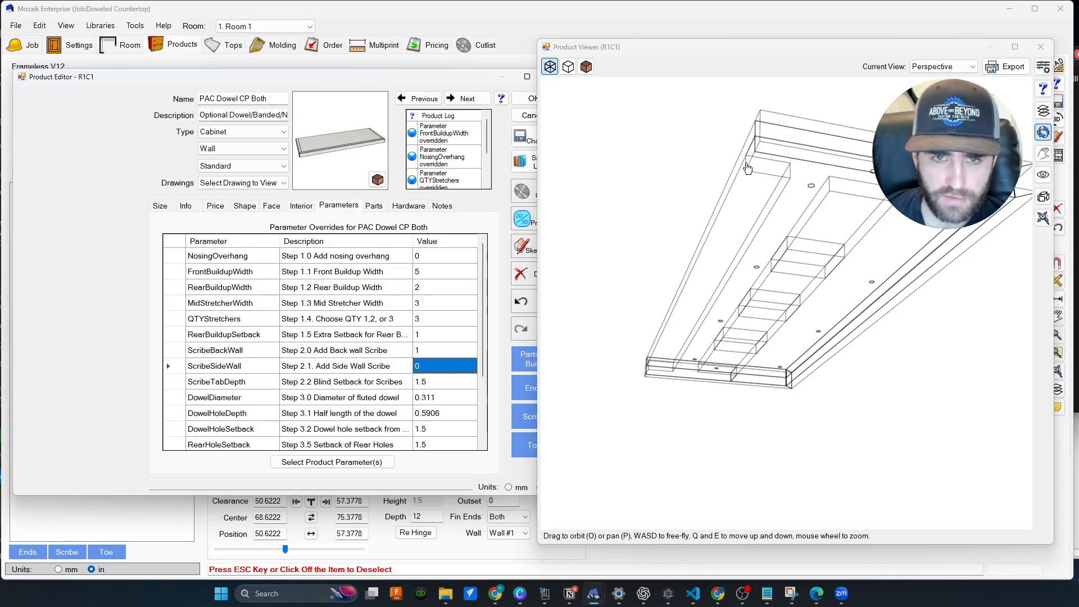
pyautogui.click(530, 99)
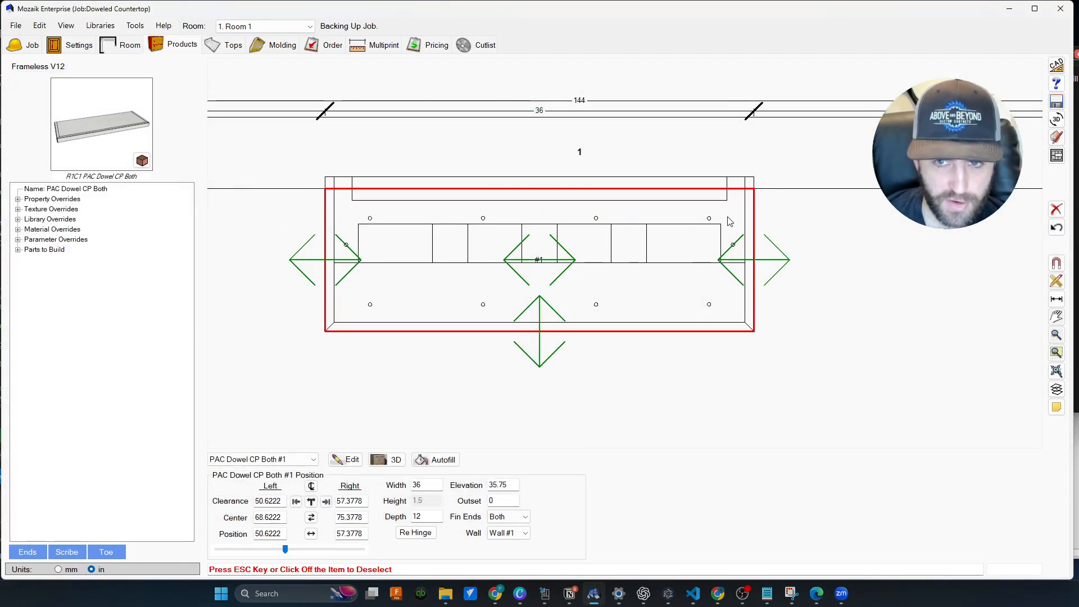
# Examine the countertop's back scribe against the wall line in the plan view, along with the depth value.
pyautogui.scroll(5, 756, 189)
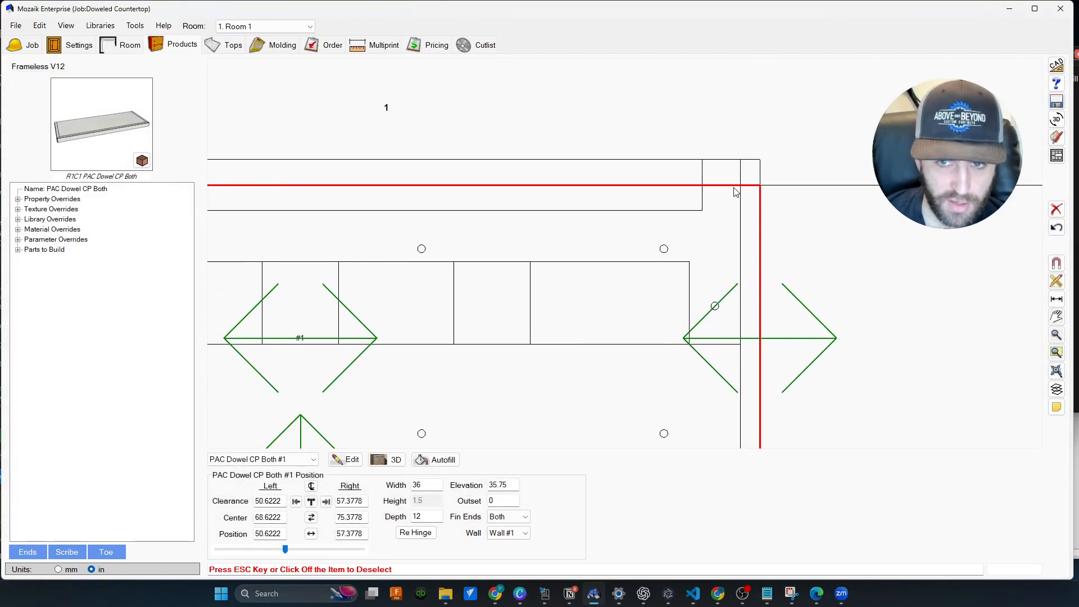
pyautogui.doubleClick(419, 517)
pyautogui.scroll(-2, 658, 278)
pyautogui.click(415, 516)
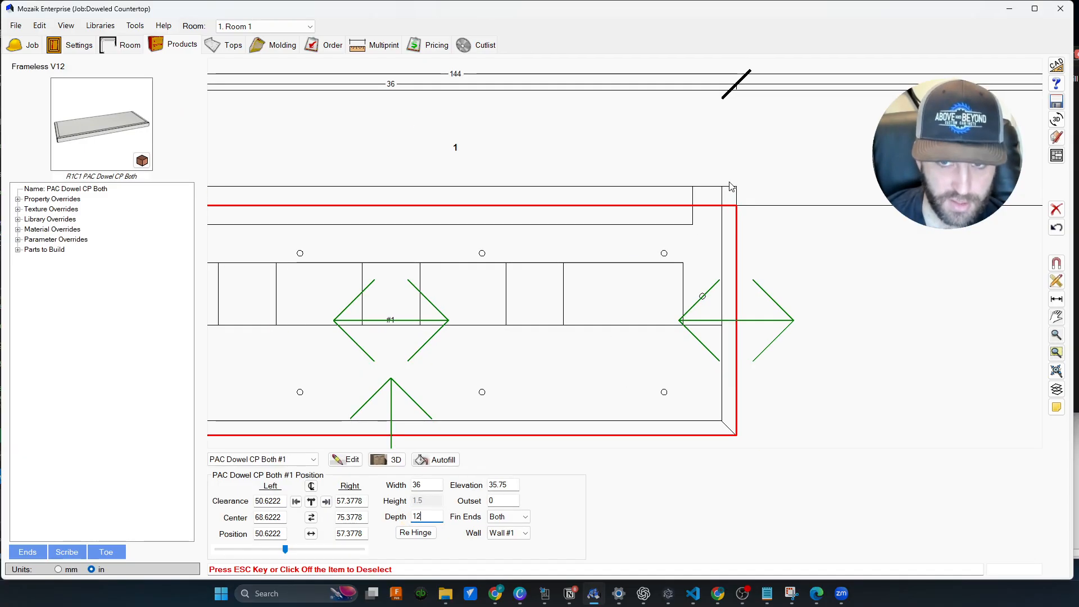
# Reopen the countertop in the product editor with its 3D view and show its parameter overrides.
pyautogui.doubleClick(590, 319)
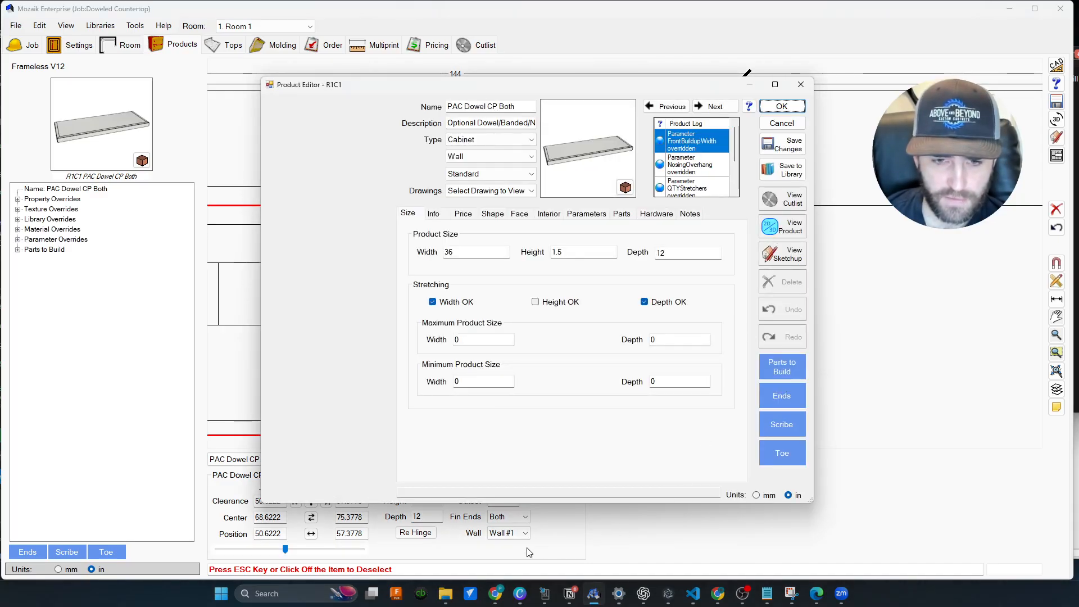
pyautogui.click(792, 227)
pyautogui.moveTo(525, 84); pyautogui.dragTo(283, 80)
pyautogui.click(347, 196)
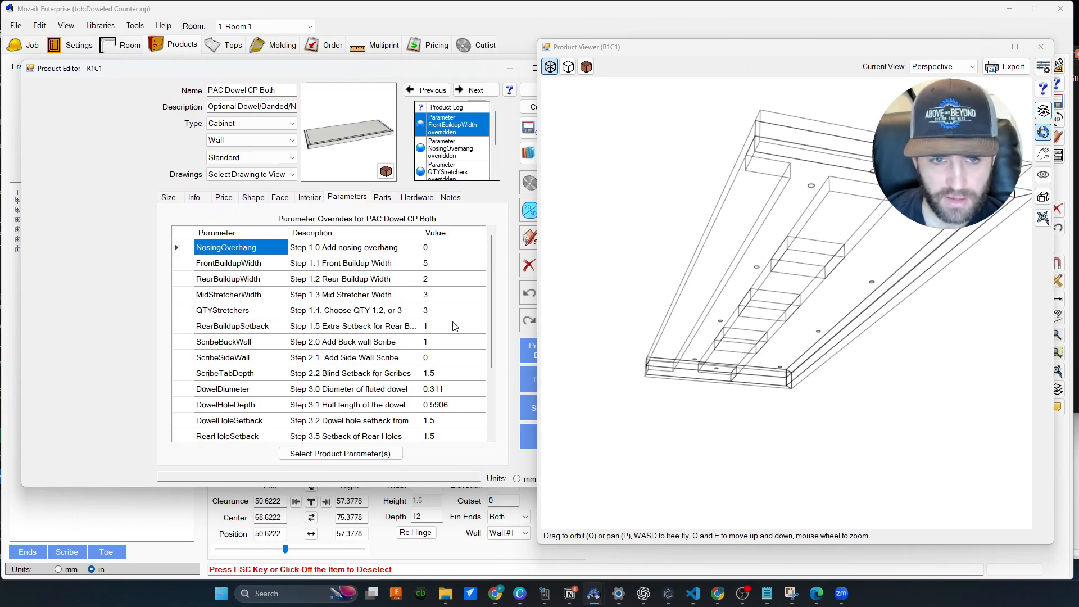
# Set the ScribeTabDepth parameter to 1 and inspect the scribe in a hidden-line 3D view.
pyautogui.scroll(-1, 455, 325)
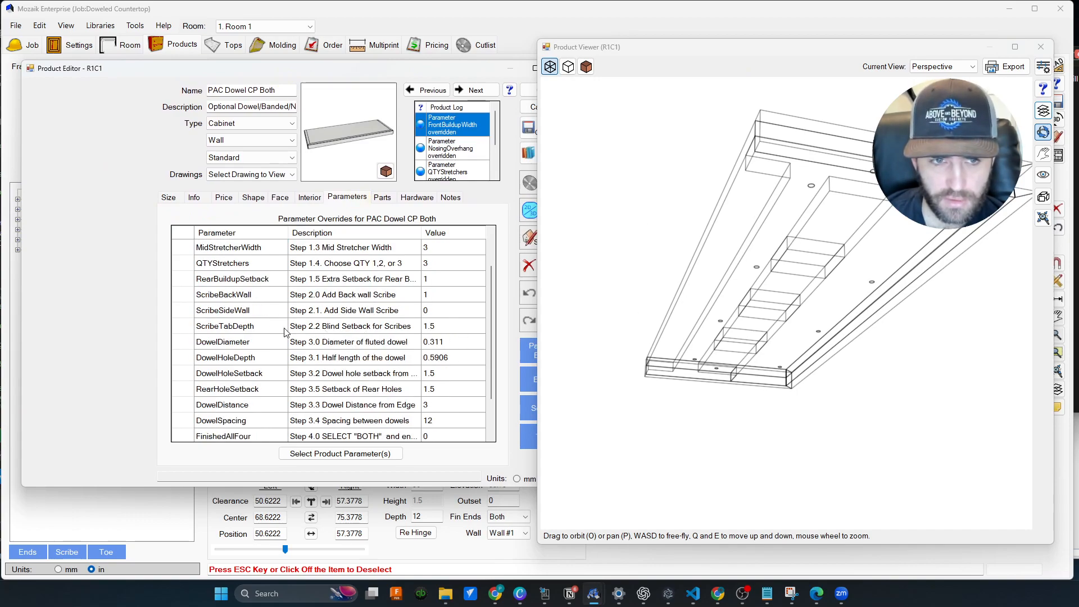
pyautogui.click(447, 326)
pyautogui.click(447, 326)
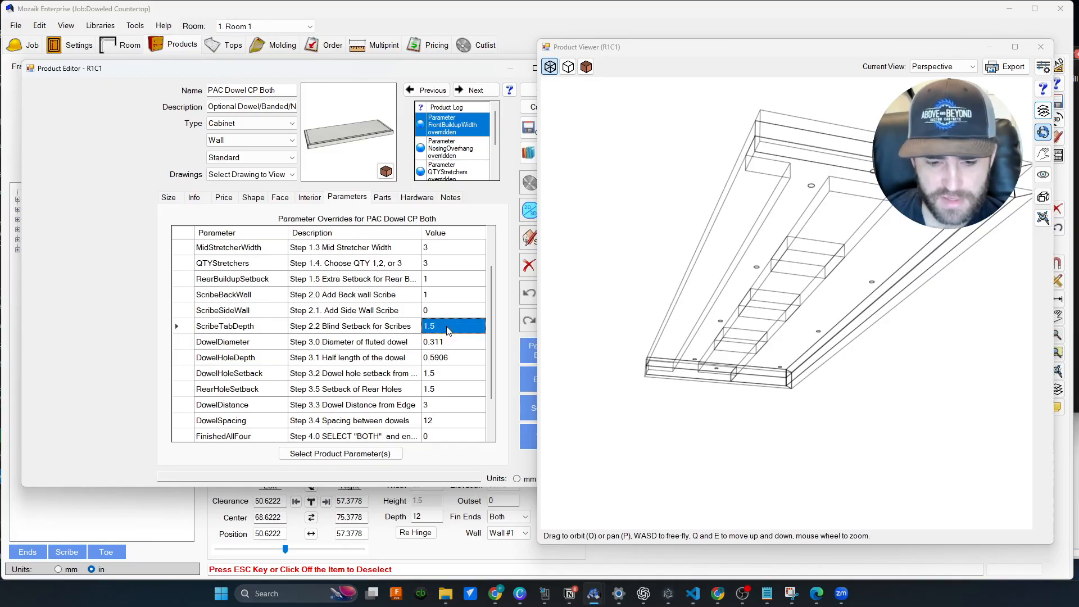
pyautogui.write('1')
pyautogui.press('Return')
pyautogui.moveTo(763, 193); pyautogui.dragTo(804, 170)
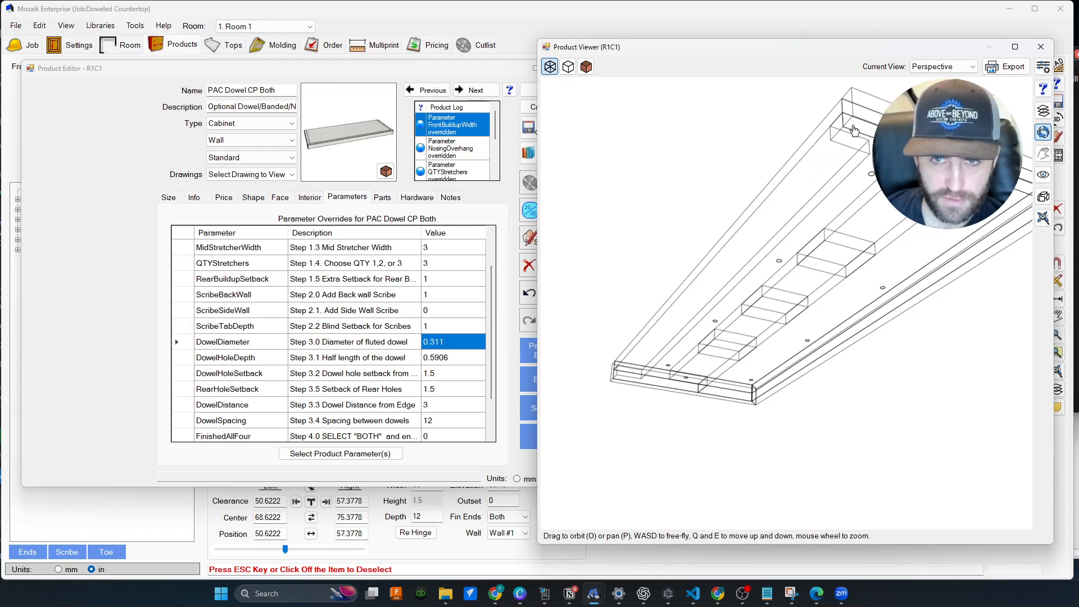
pyautogui.click(569, 67)
pyautogui.moveTo(867, 139)
pyautogui.mouseDown()
pyautogui.moveTo(779, 225)
pyautogui.moveTo(747, 334)
pyautogui.moveTo(742, 319)
pyautogui.mouseUp()
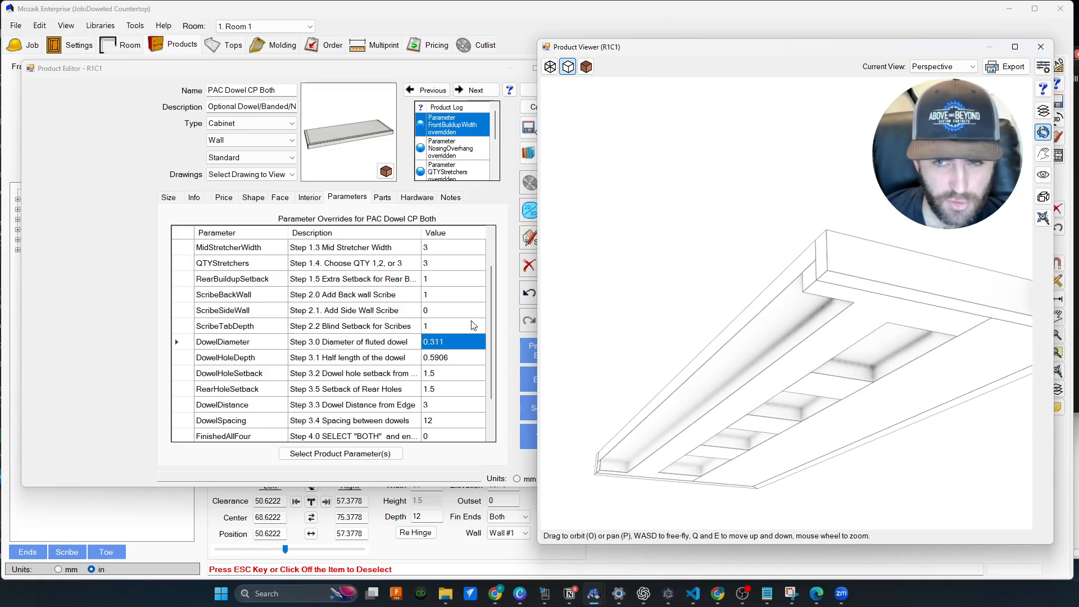
# Set the ScribeTabDepth parameter to 0.6 and return the 3D view to wireframe.
pyautogui.click(437, 326)
pyautogui.click(439, 325)
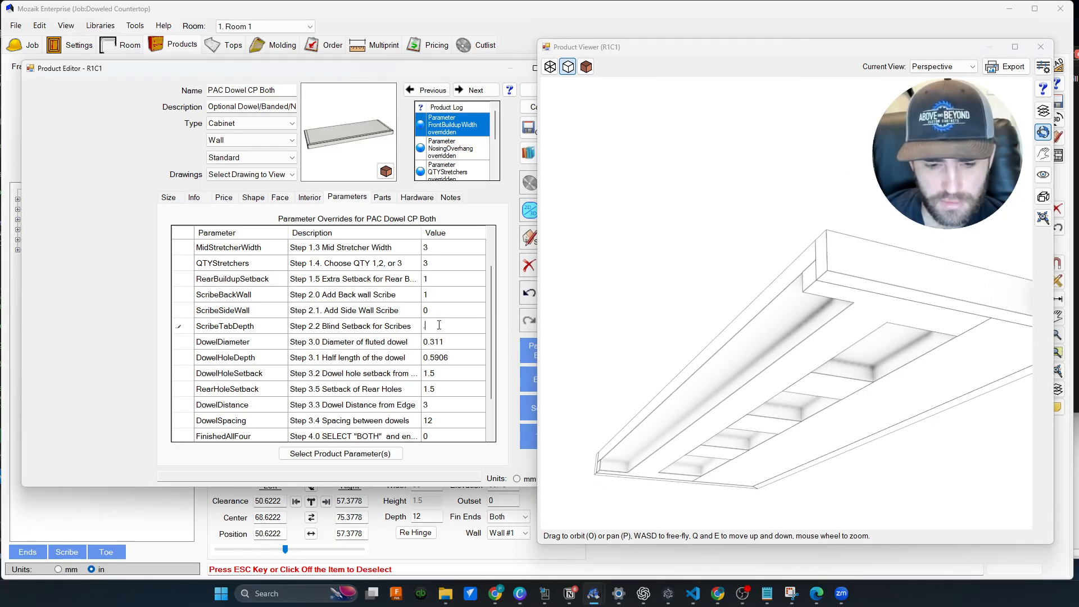
pyautogui.press('Return')
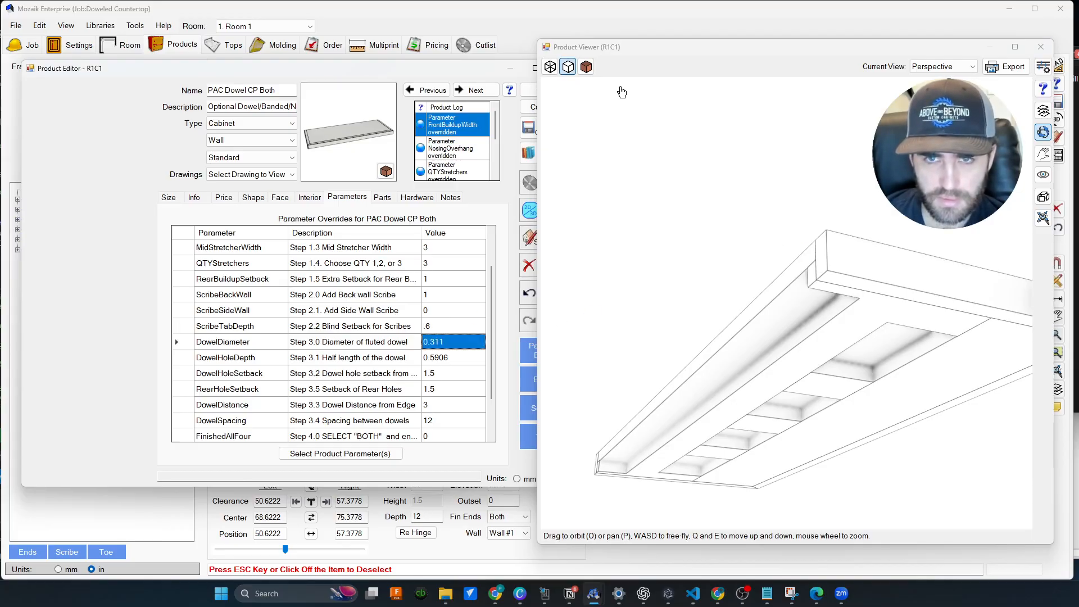
pyautogui.click(550, 68)
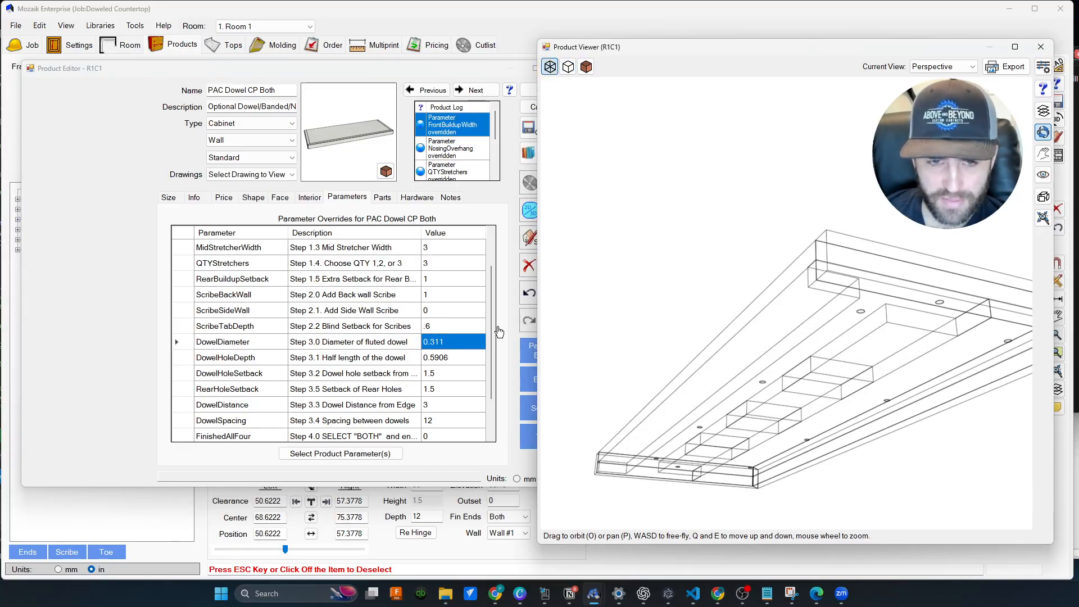
# Set the ScribeTabDepth parameter to 1.6 and inspect the countertop's underside in wireframe.
pyautogui.click(458, 326)
pyautogui.write('1')
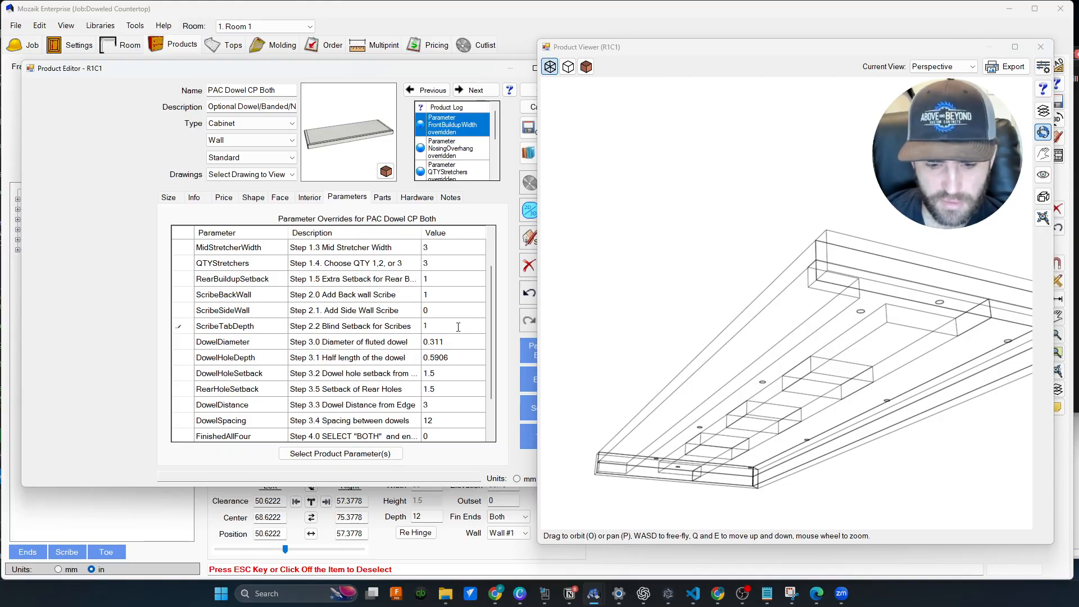
pyautogui.write('.6')
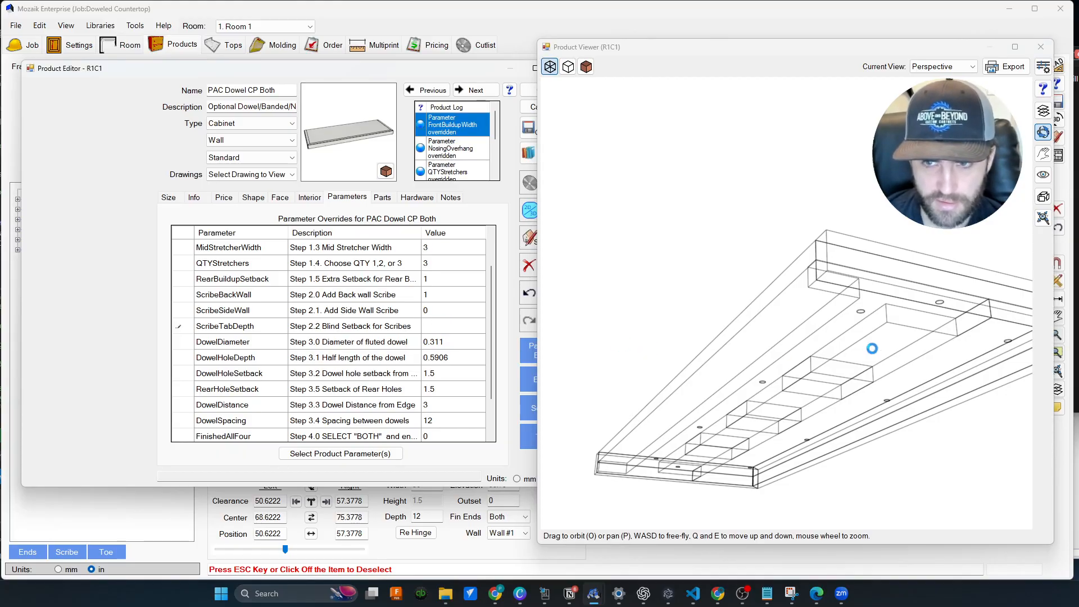
pyautogui.press('Return')
pyautogui.moveTo(909, 330); pyautogui.dragTo(802, 332)
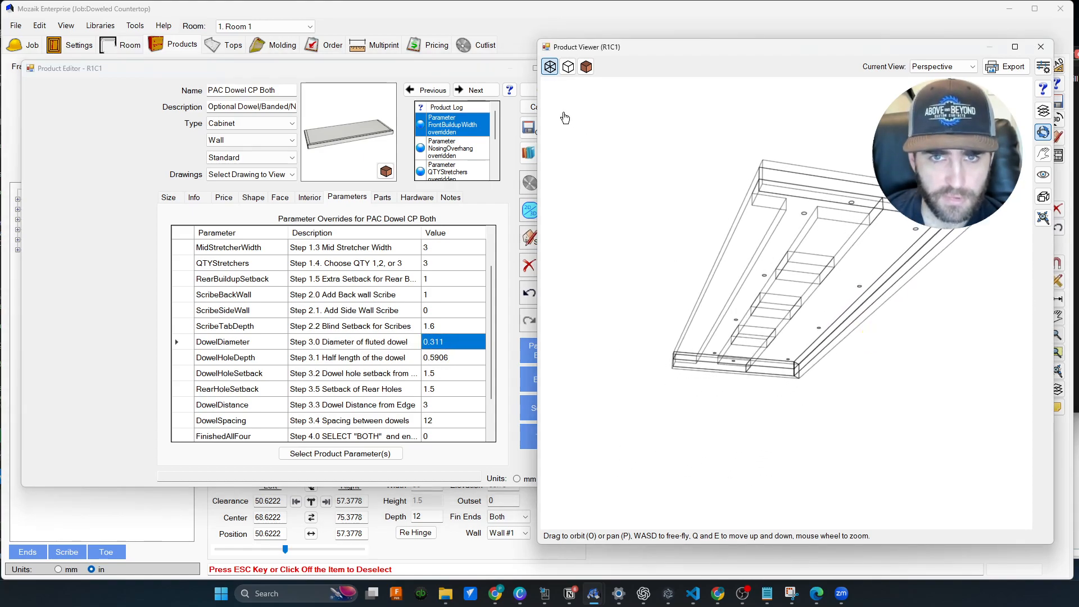
# Set the DowelDiameter parameter to 1 and inspect the enlarged dowel holes from below in the wireframe 3D view.
pyautogui.click(587, 66)
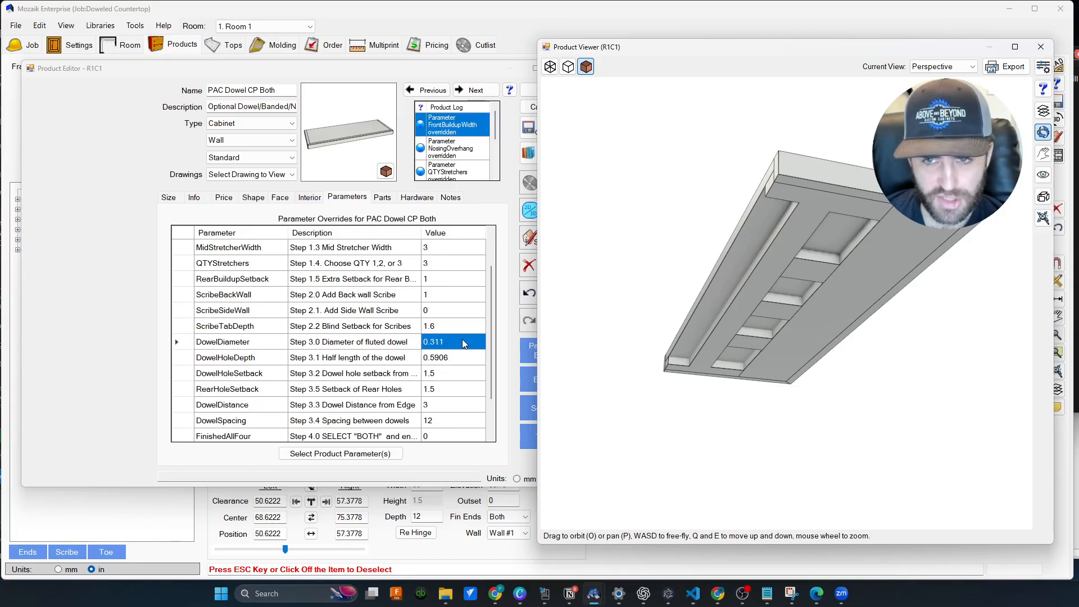
pyautogui.click(551, 66)
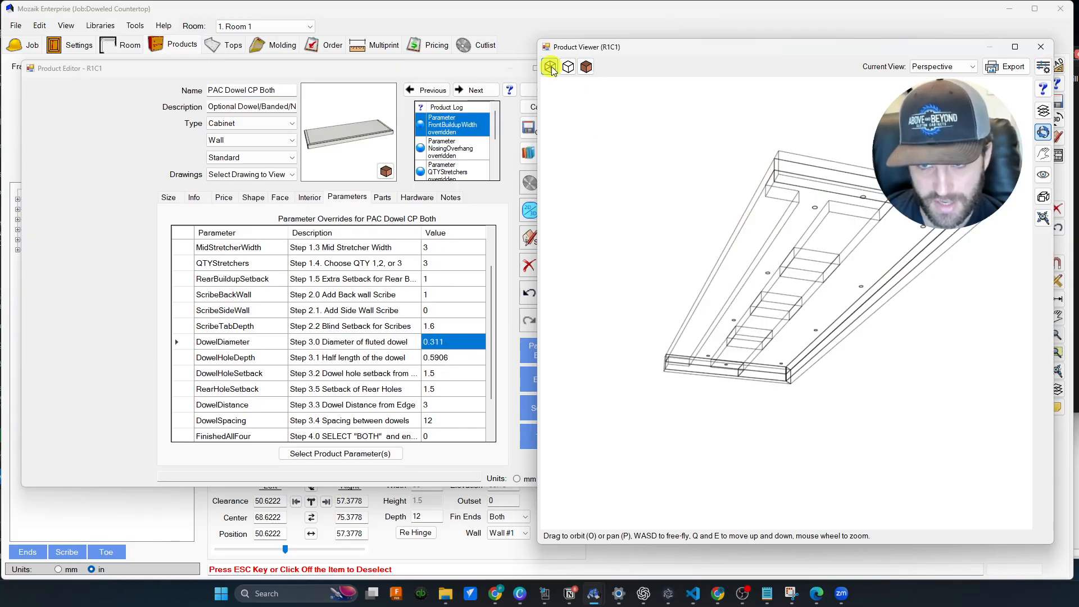
pyautogui.click(465, 347)
pyautogui.write('1')
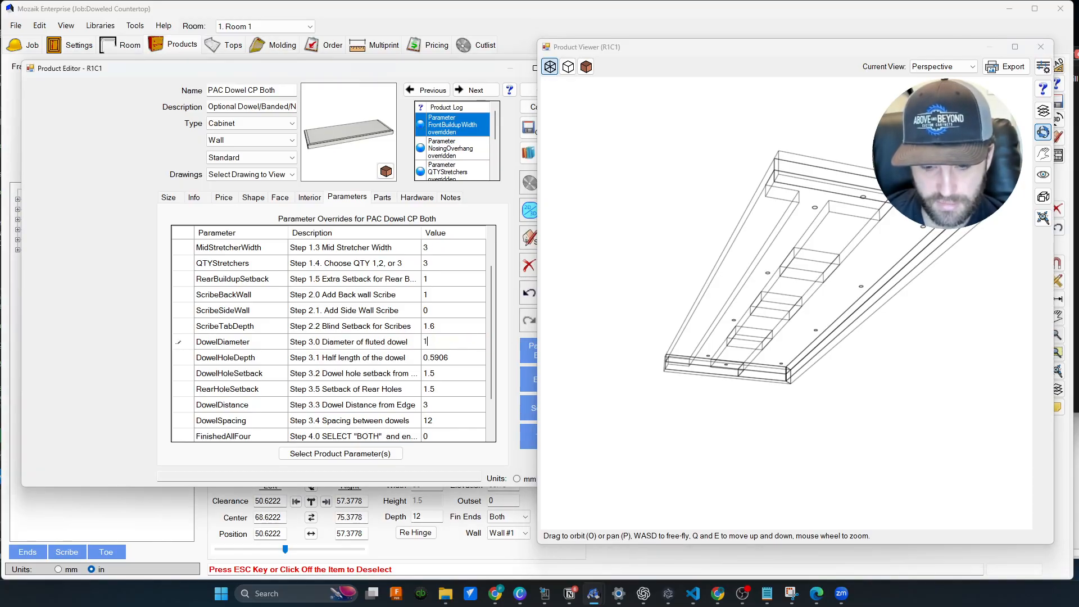
pyautogui.press('Return')
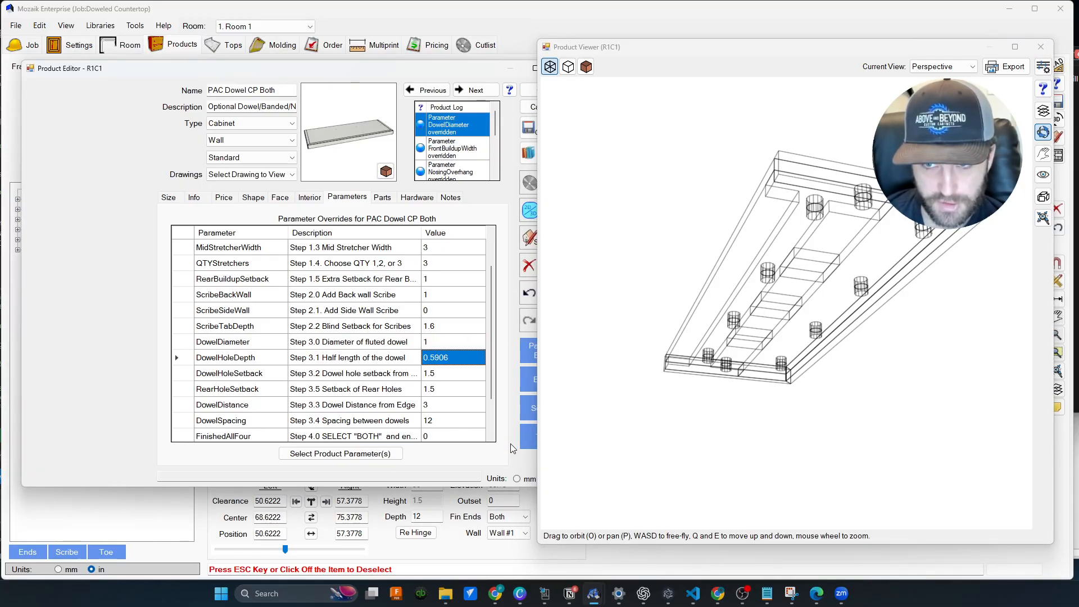
pyautogui.moveTo(822, 389); pyautogui.dragTo(809, 328)
# Set the DowelDiameter parameter to .311.
pyautogui.click(447, 343)
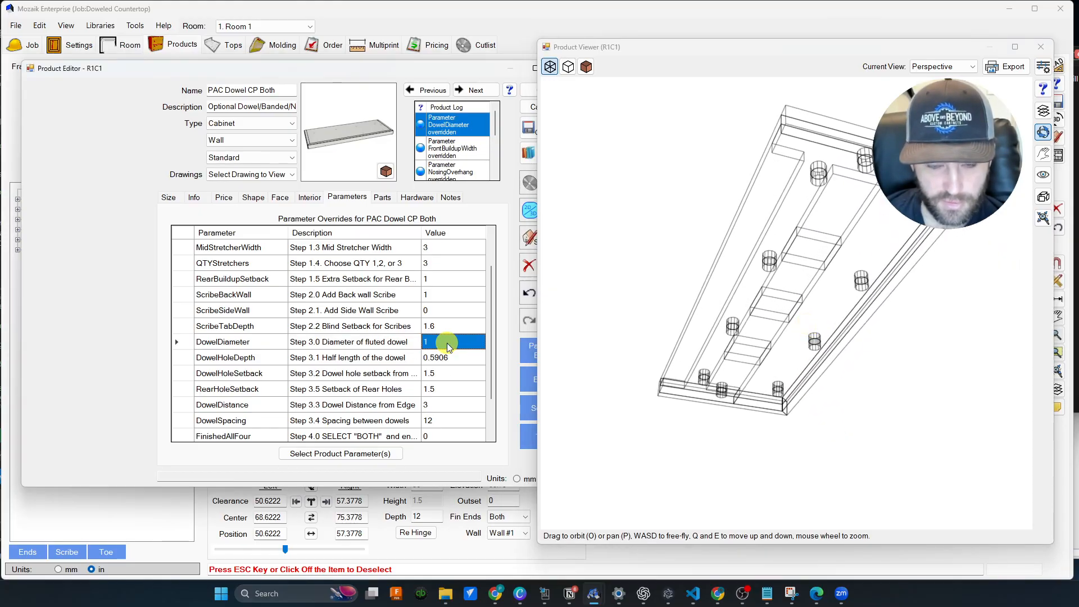
pyautogui.write('.311')
pyautogui.press('Return')
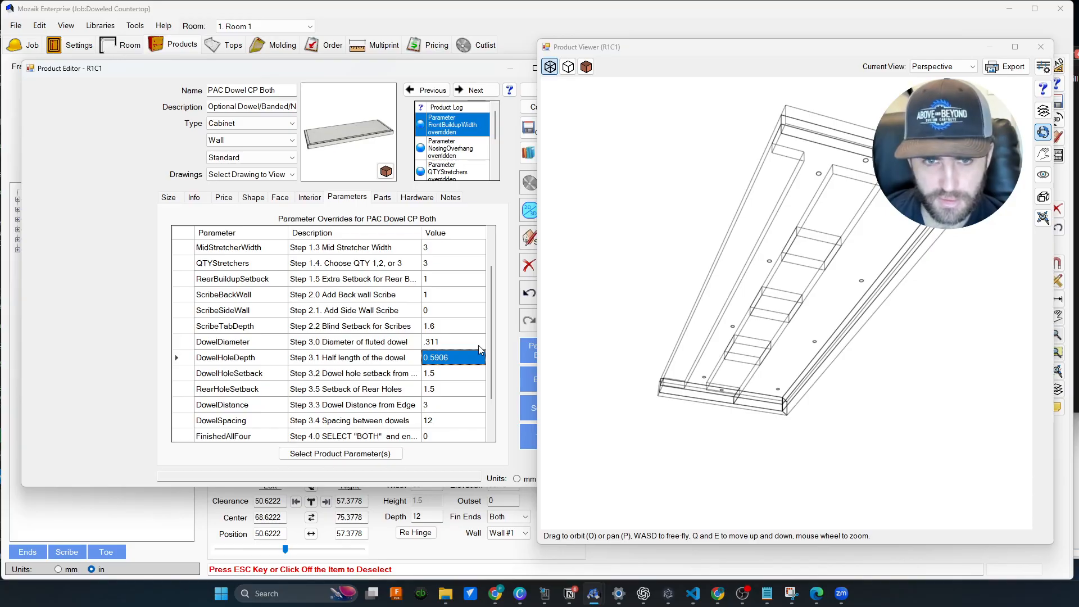
# Check the parameter values in millimetres with the product viewer narrowed to uncover the editor, and switch the units back to inches.
pyautogui.click(517, 479)
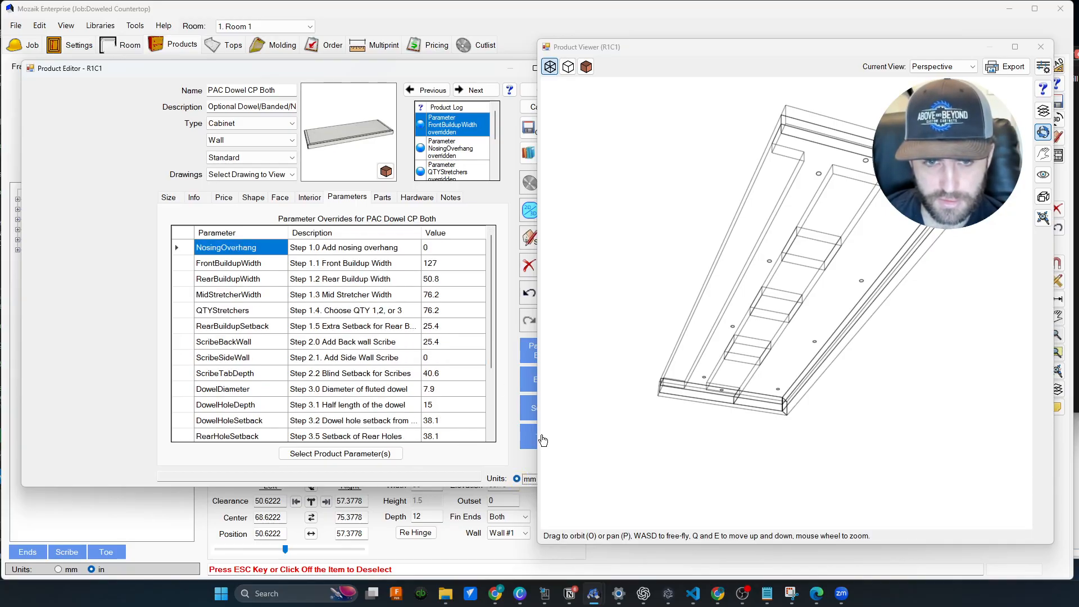
pyautogui.moveTo(533, 450); pyautogui.dragTo(590, 471)
pyautogui.click(551, 487)
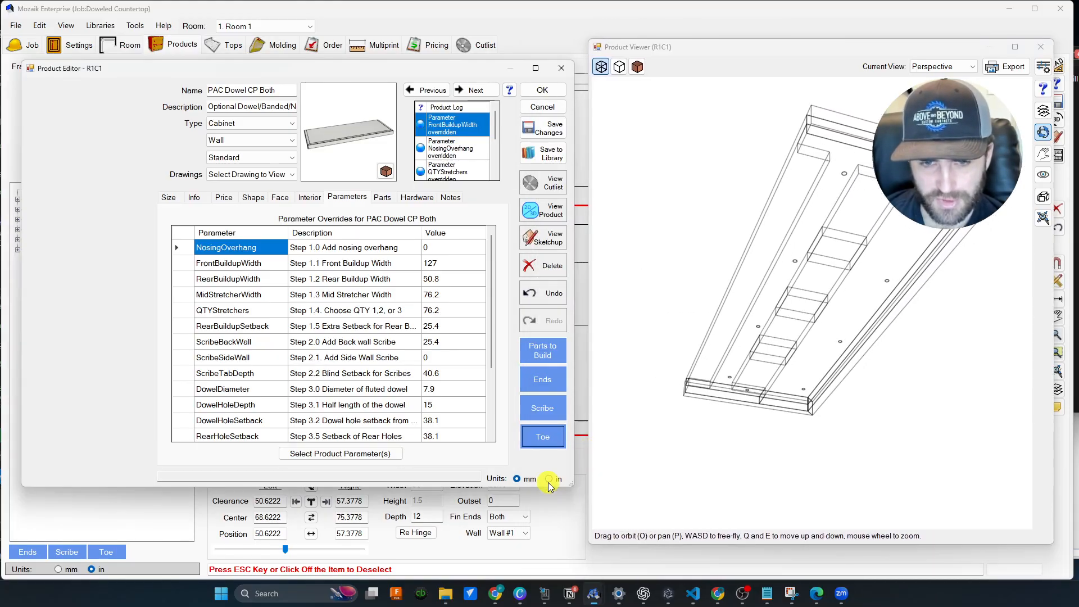
pyautogui.click(550, 483)
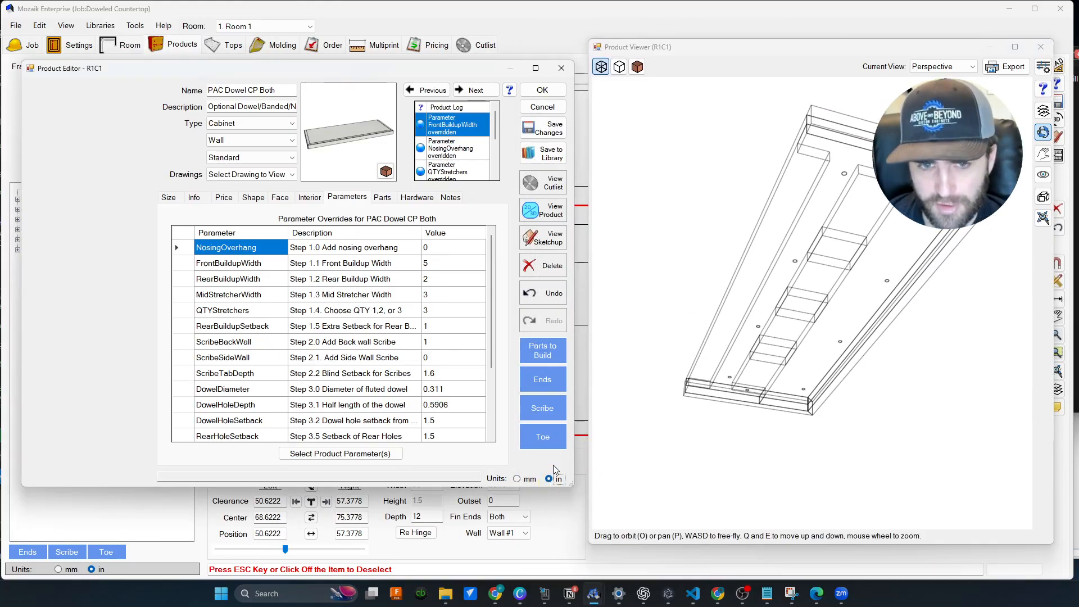
# Switch the units to millimetres, set the DowelHoleDepth parameter to 16 mm, and return the units to inches.
pyautogui.scroll(-1, 406, 357)
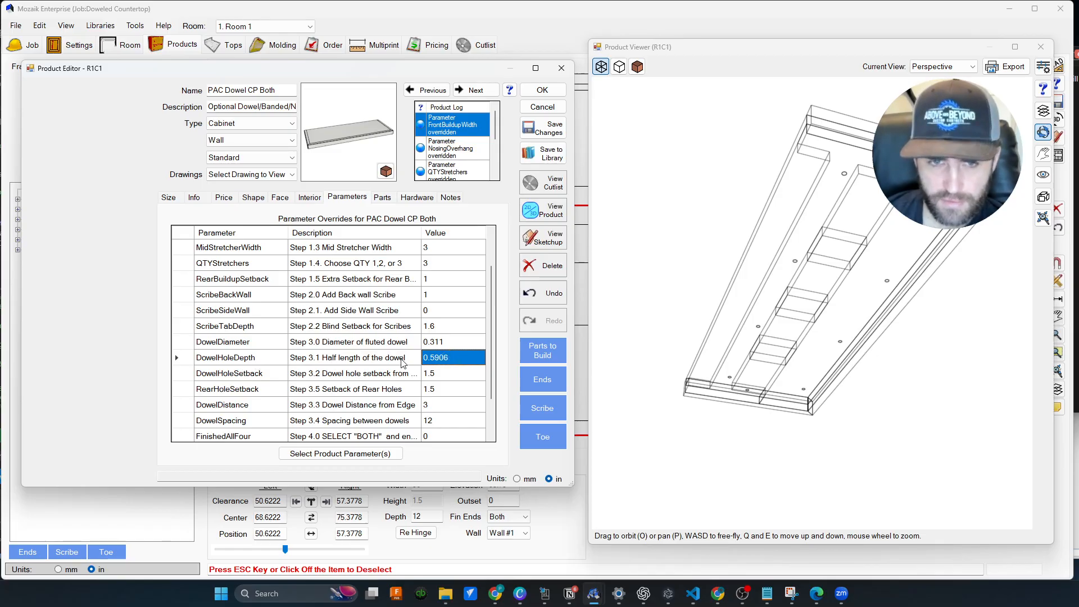
pyautogui.click(402, 359)
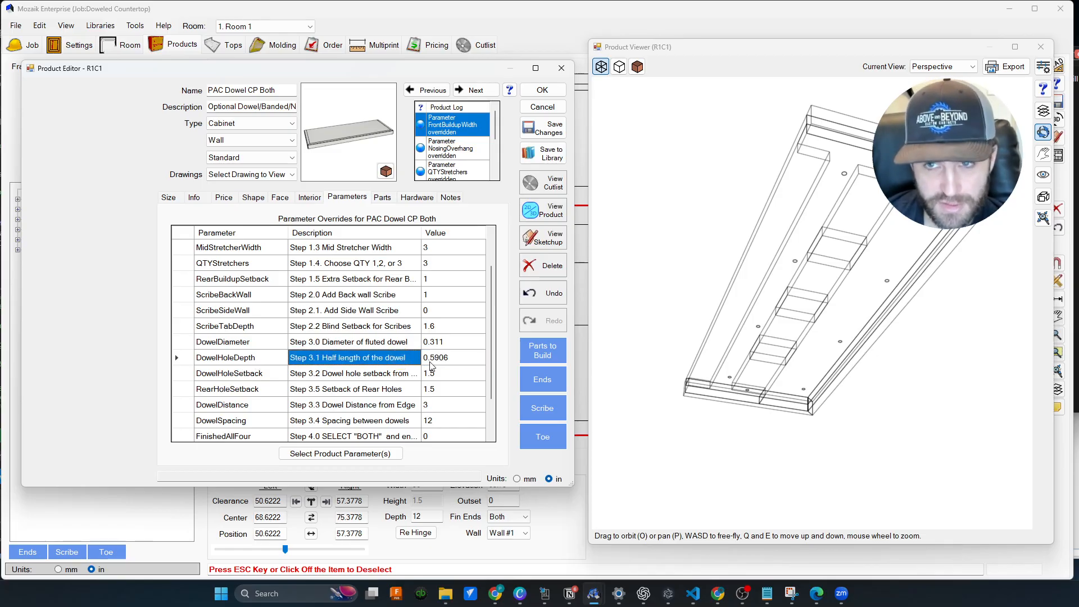
pyautogui.click(517, 479)
pyautogui.scroll(-2, 453, 359)
pyautogui.click(447, 312)
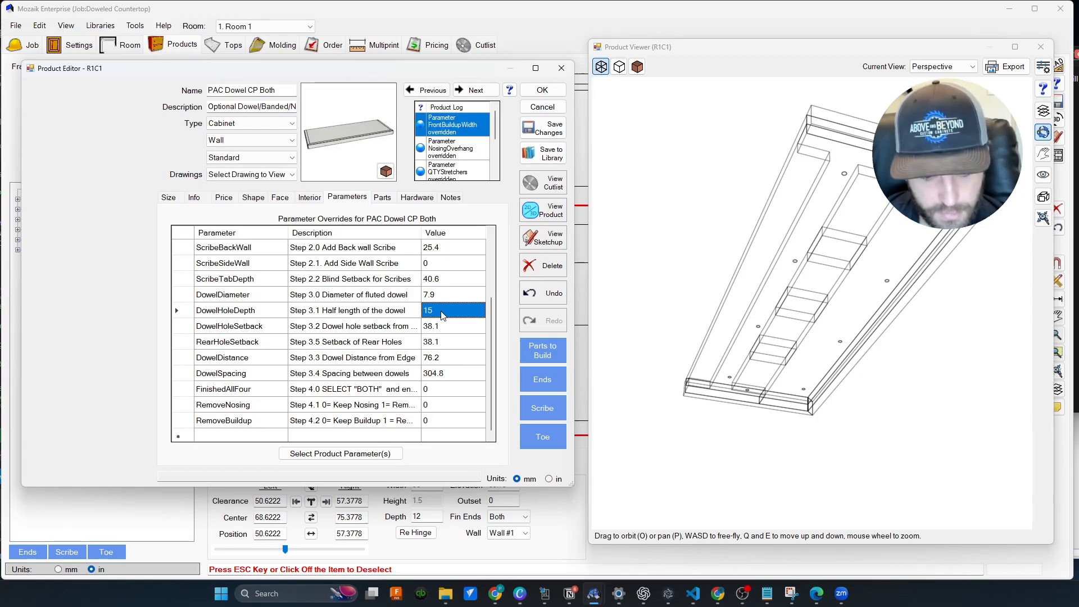
pyautogui.write('1')
pyautogui.write('6')
pyautogui.press('Return')
pyautogui.click(549, 479)
# Set the DowelHoleSetback parameter to 2 and the DowelDistance parameter to 4.
pyautogui.scroll(-2, 428, 358)
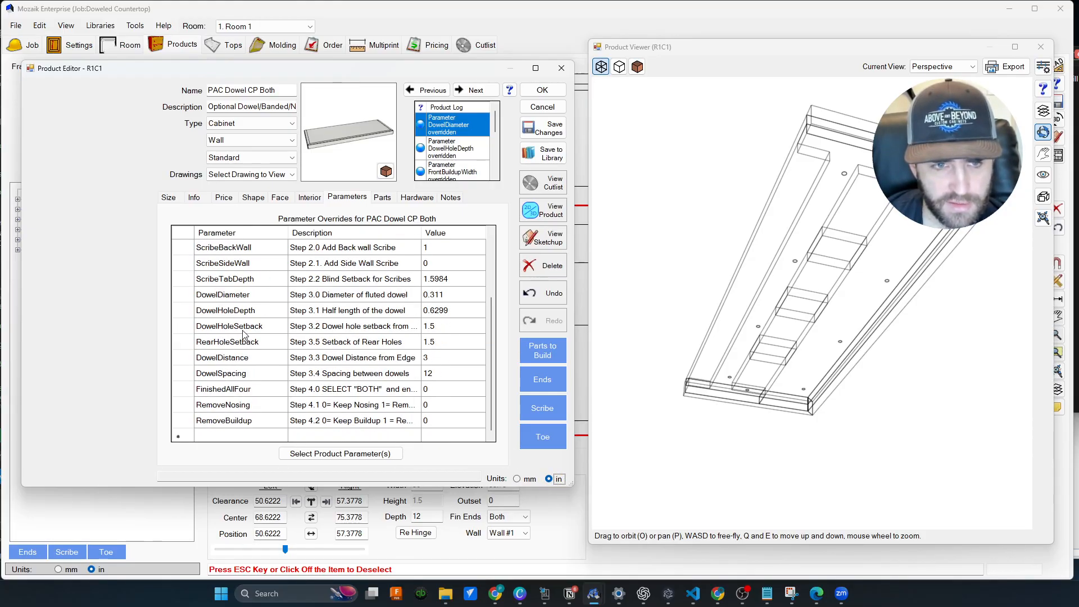
pyautogui.click(439, 325)
pyautogui.write('2')
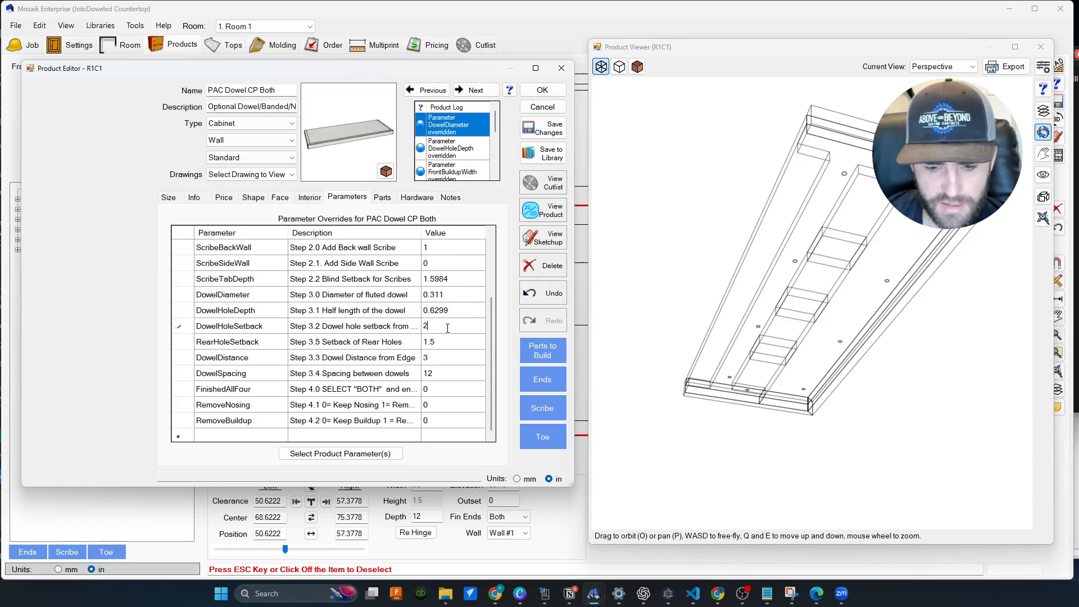
pyautogui.click(459, 341)
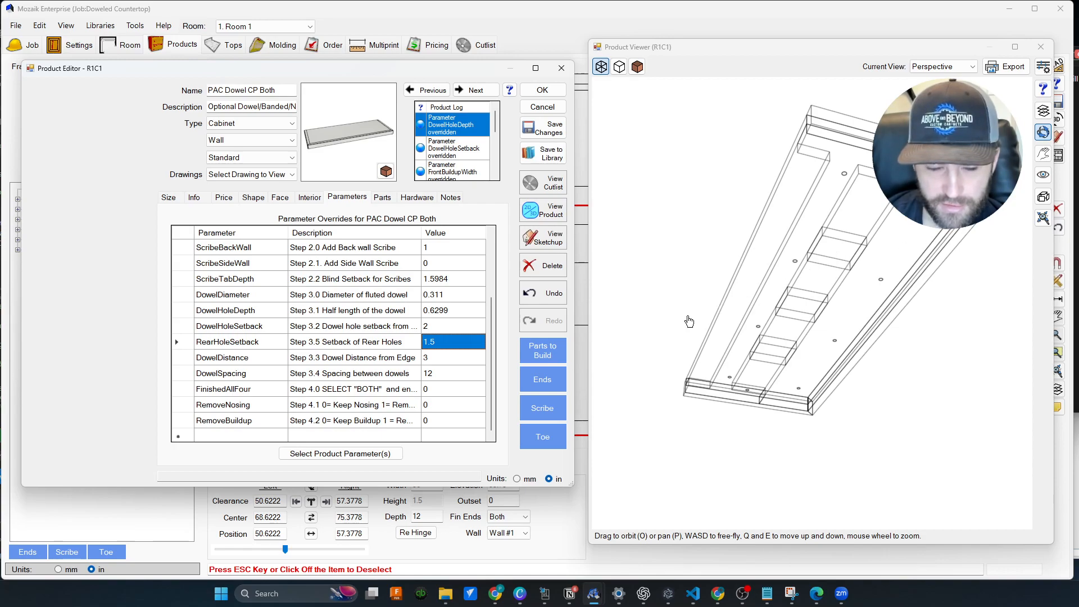
pyautogui.click(439, 361)
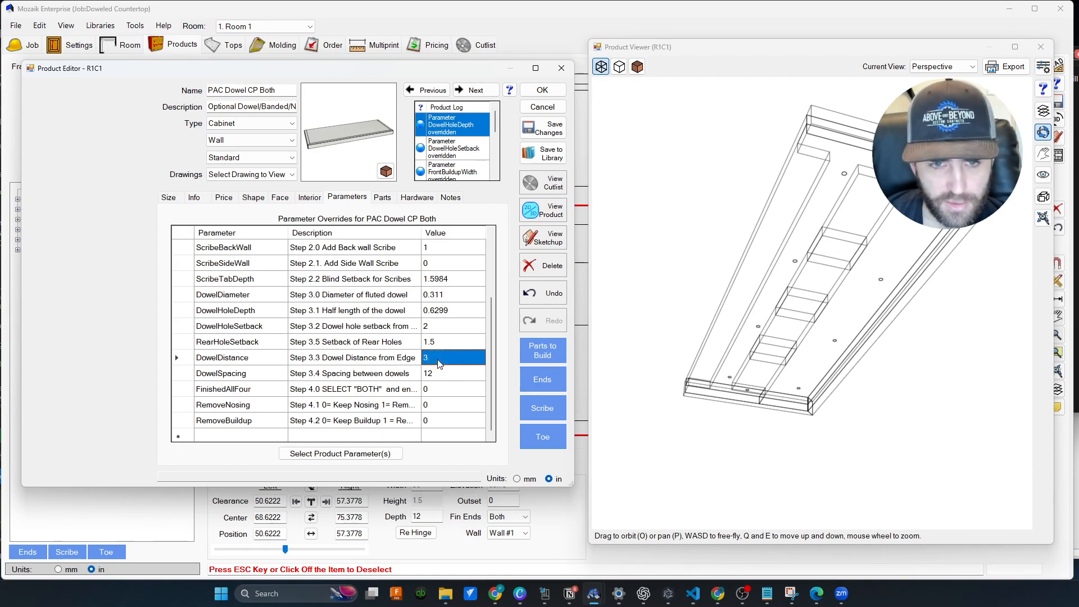
pyautogui.write('4')
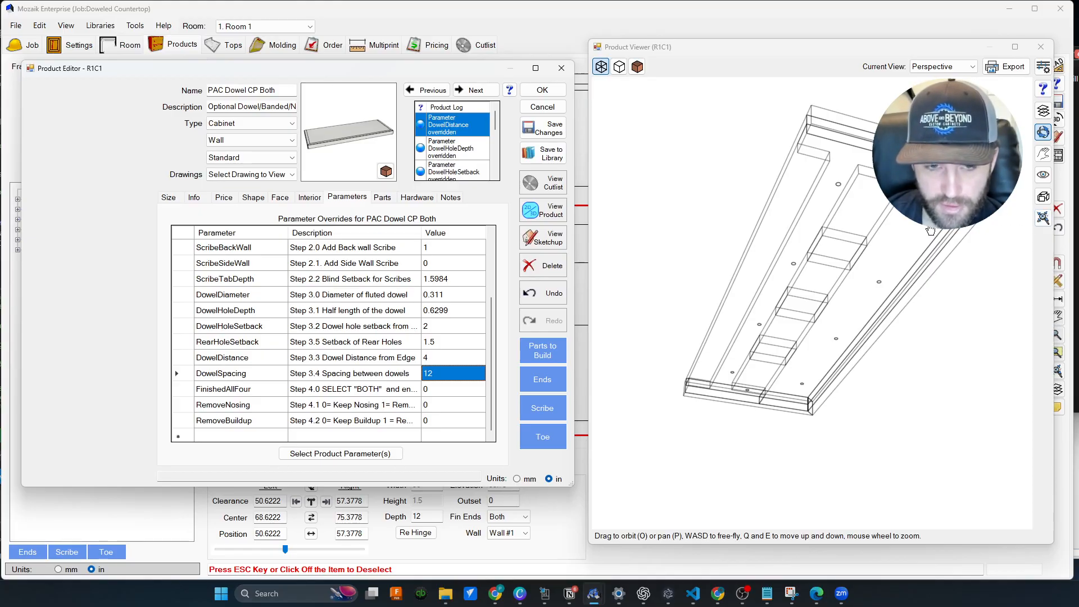
pyautogui.click(445, 391)
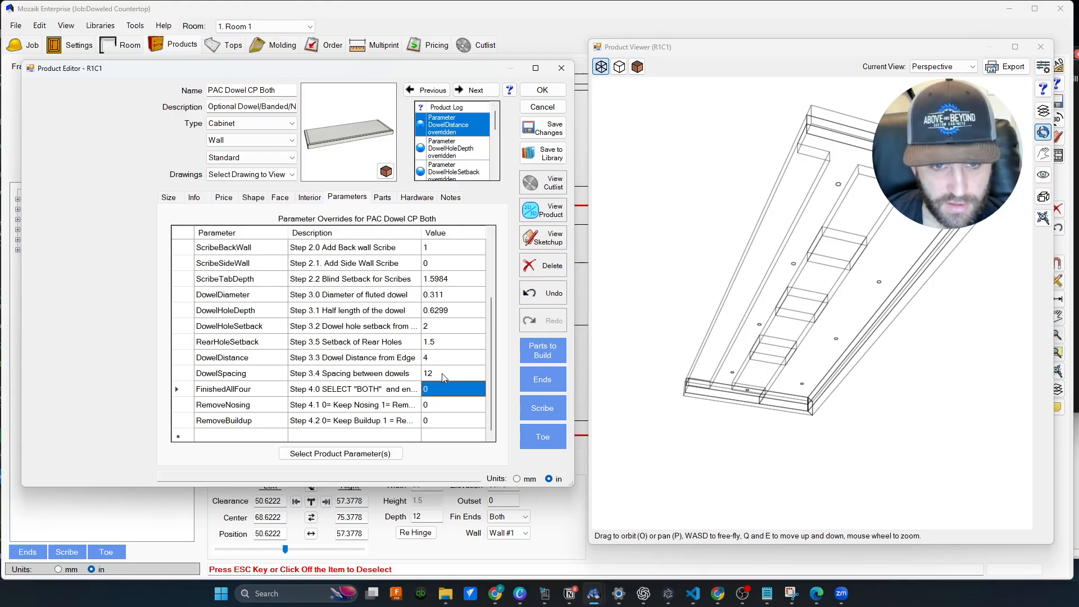
# Try DowelSpacing values of 15 and 8 to compare the dowel layout in the 3D view.
pyautogui.click(447, 375)
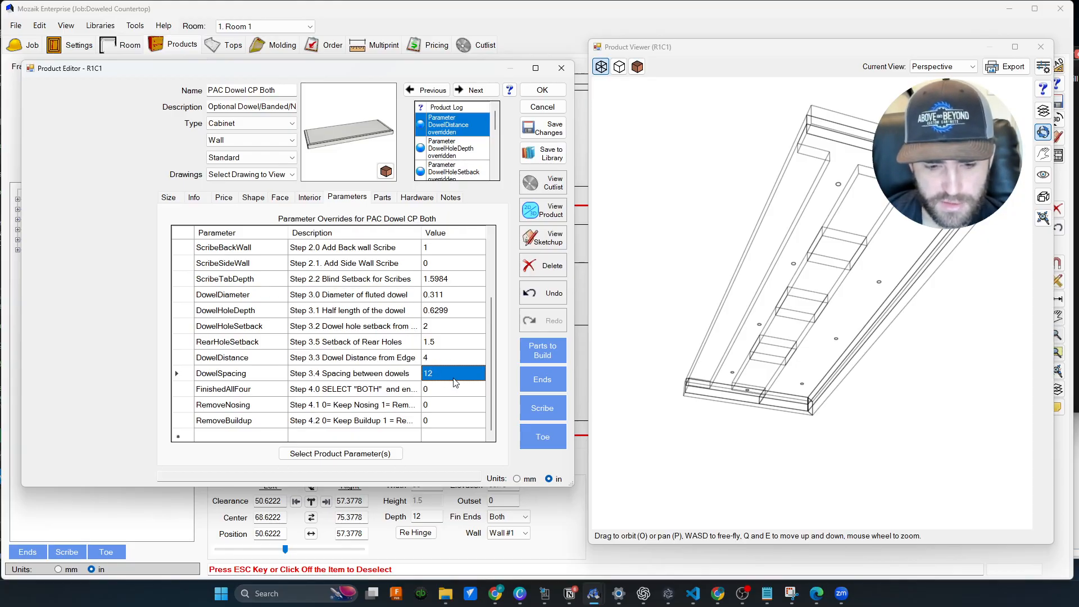
pyautogui.write('15')
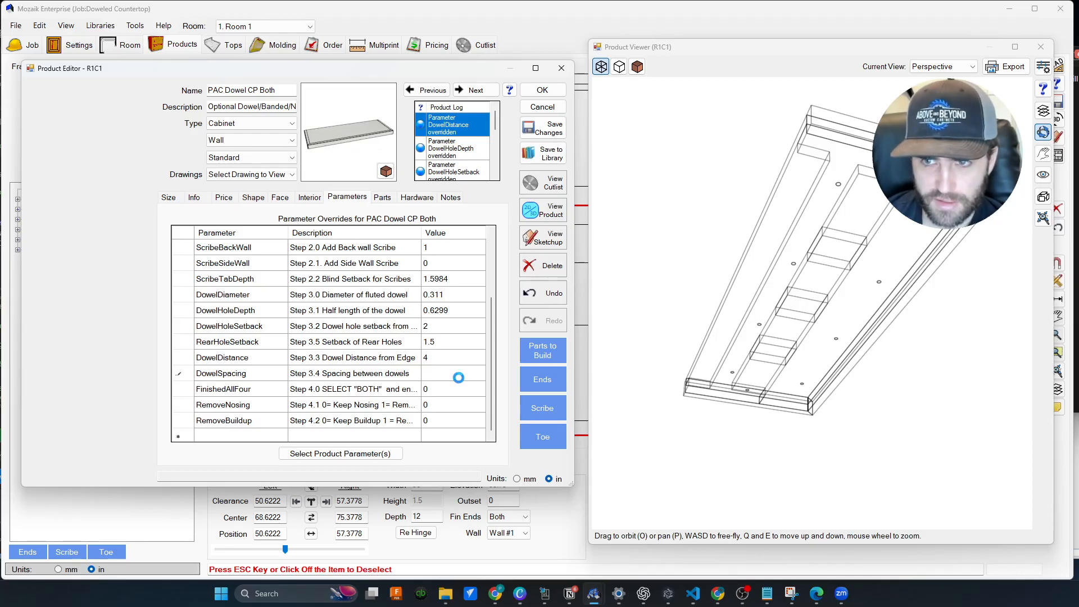
pyautogui.press('Return')
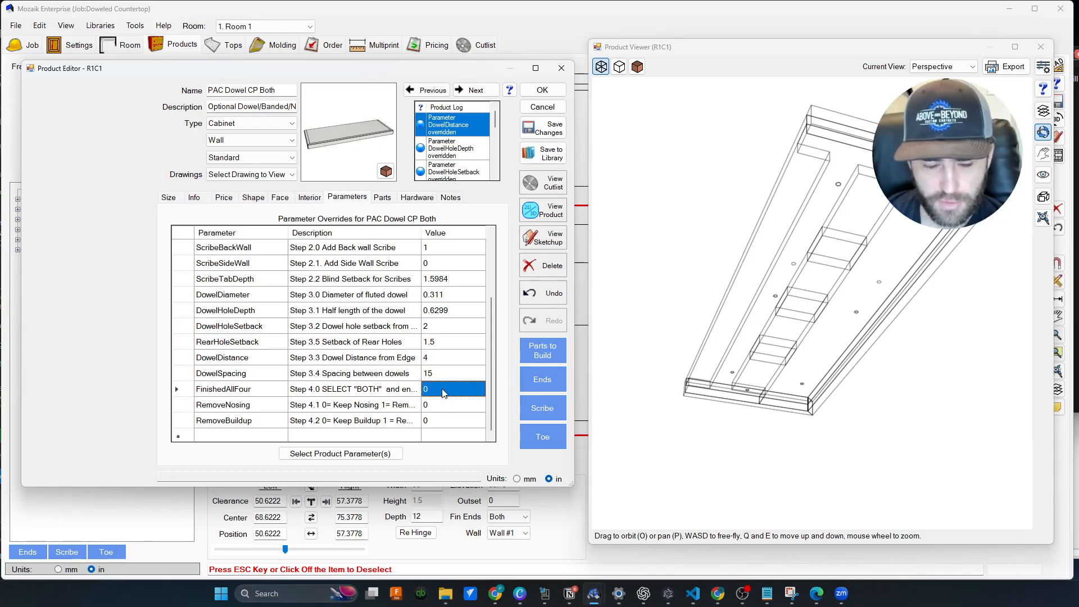
pyautogui.click(445, 373)
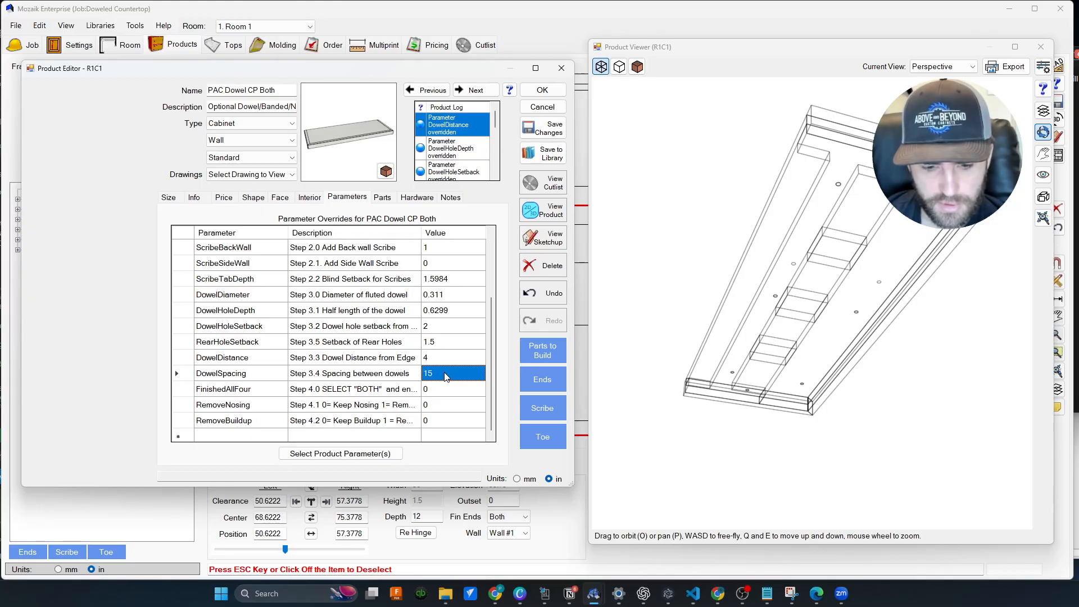
pyautogui.write('7')
pyautogui.press('Return')
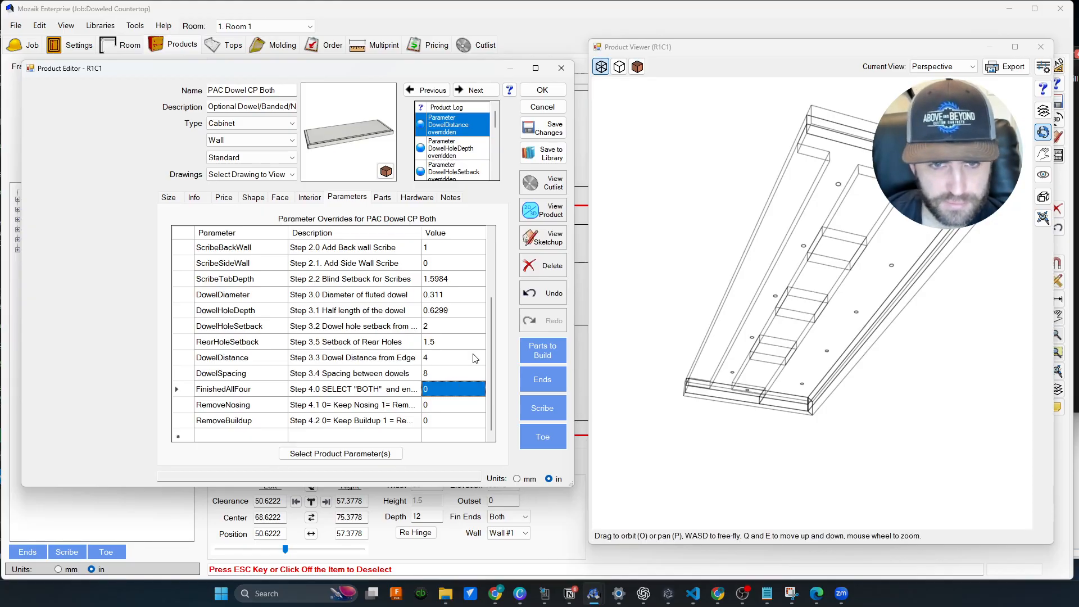
# Set the DowelSpacing parameter to 12.
pyautogui.click(443, 375)
pyautogui.write('12')
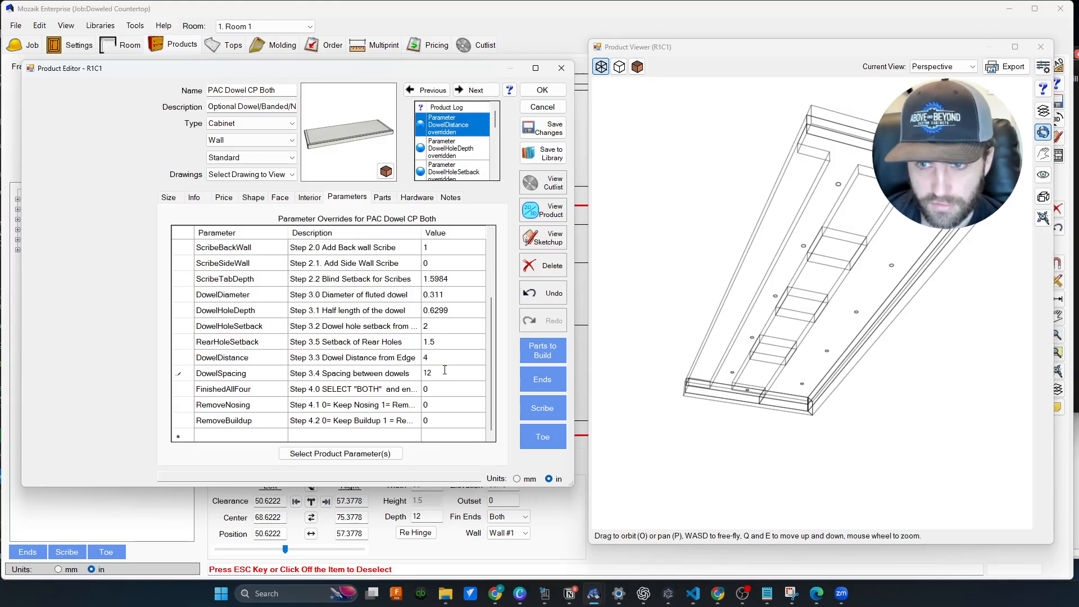
pyautogui.press('Return')
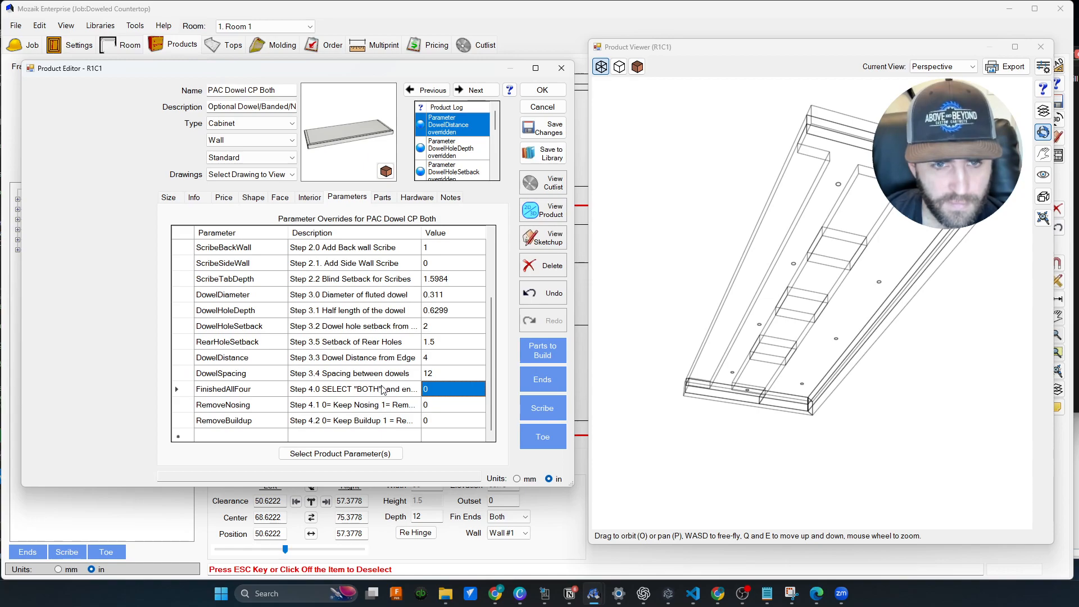
# Try the RemoveNosing parameter at 1 and set it back to 0.
pyautogui.click(435, 406)
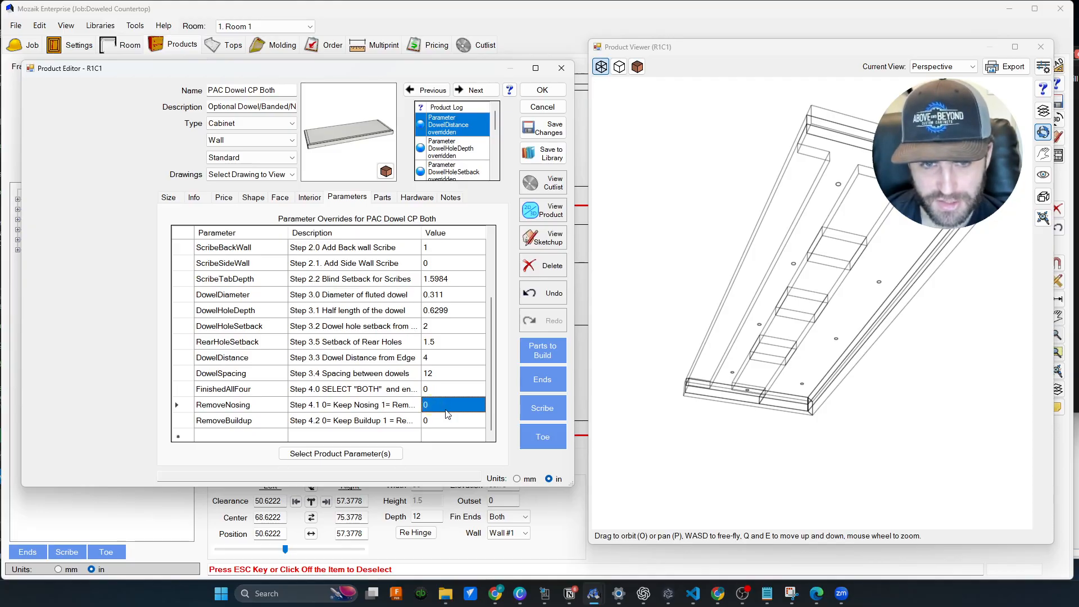
pyautogui.write('1')
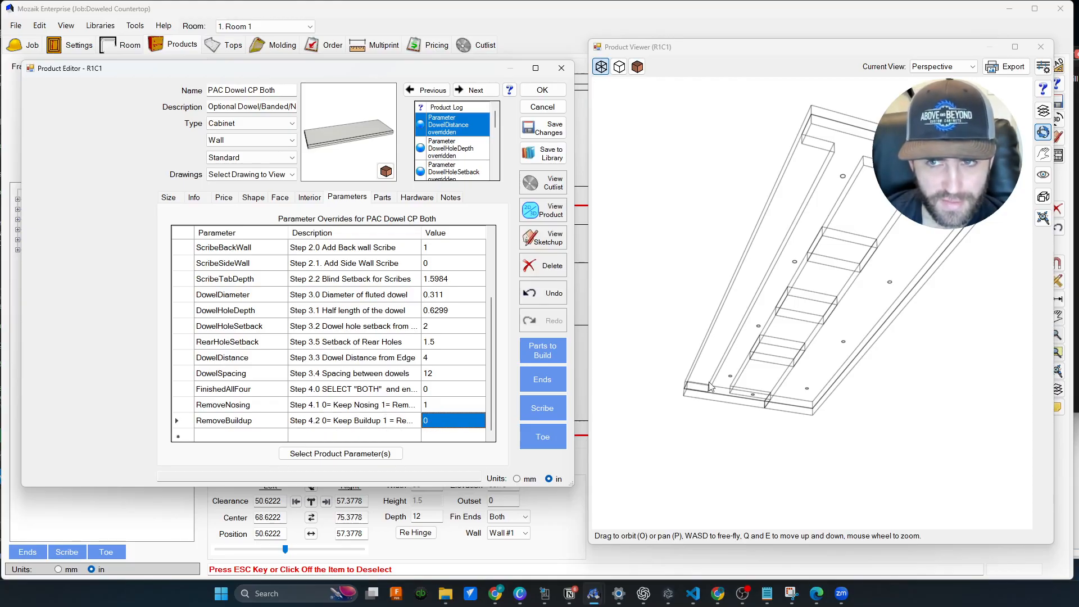
pyautogui.click(429, 406)
pyautogui.write('0')
pyautogui.press('Return')
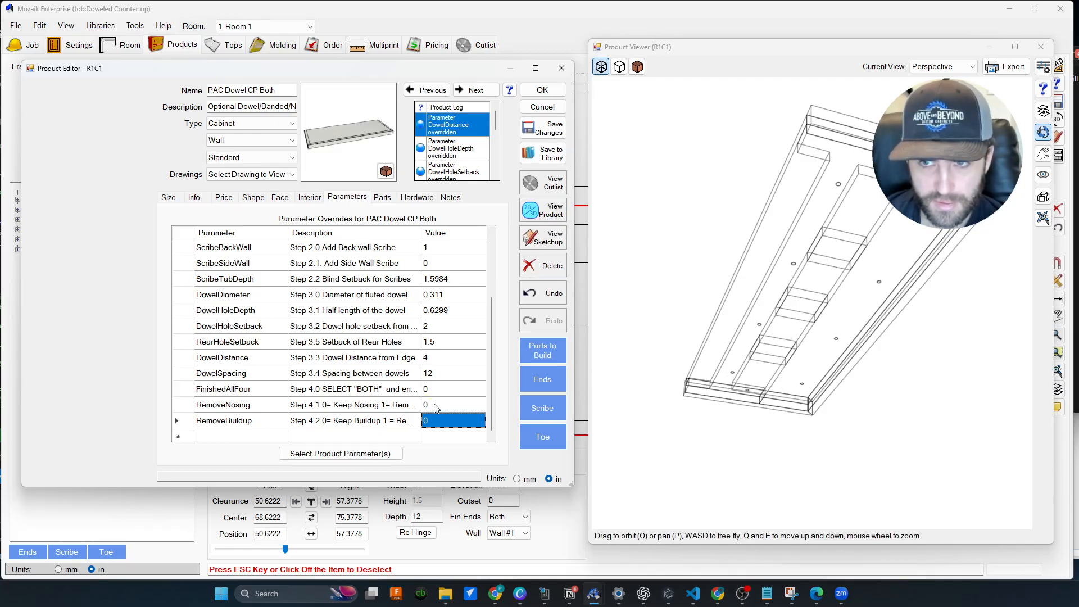
# Set the RemoveNosing parameter to 1 and inspect the countertop's underside in a hidden-line 3D view.
pyautogui.click(441, 405)
pyautogui.write('1')
pyautogui.press('Return')
pyautogui.moveTo(904, 231); pyautogui.dragTo(867, 264)
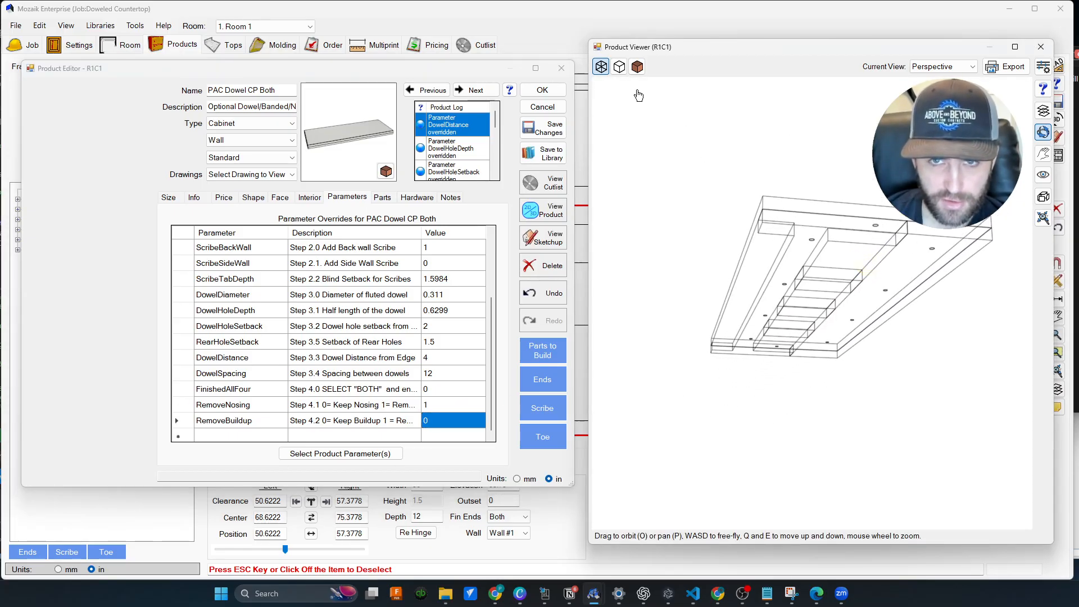
pyautogui.click(621, 68)
pyautogui.moveTo(759, 315); pyautogui.dragTo(834, 313)
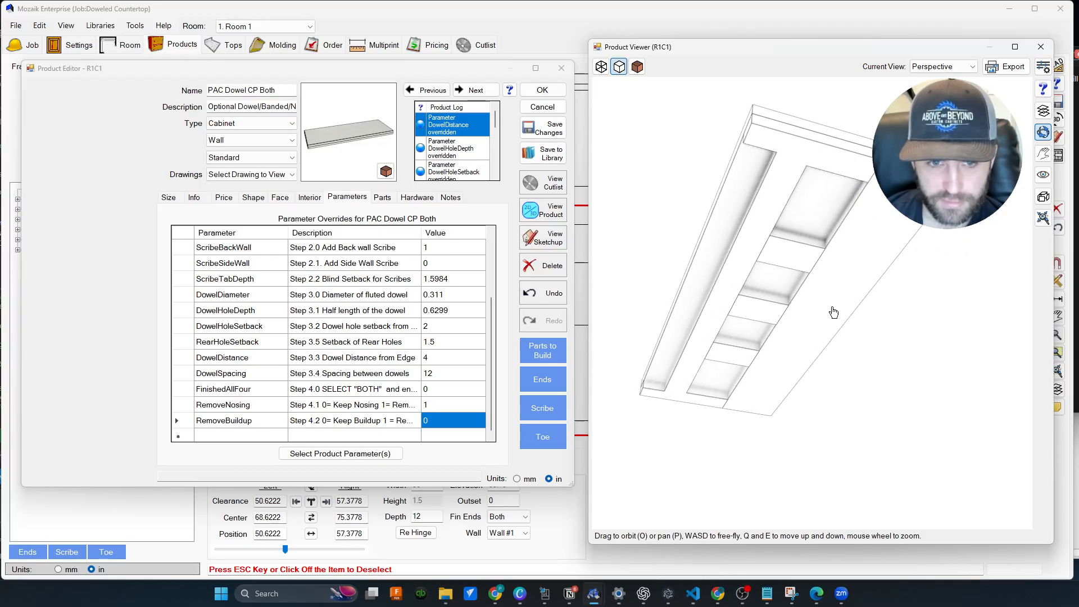
# Set the RemoveBuildup parameter to 1 and inspect the countertop in the 3D view.
pyautogui.click(438, 426)
pyautogui.write('1')
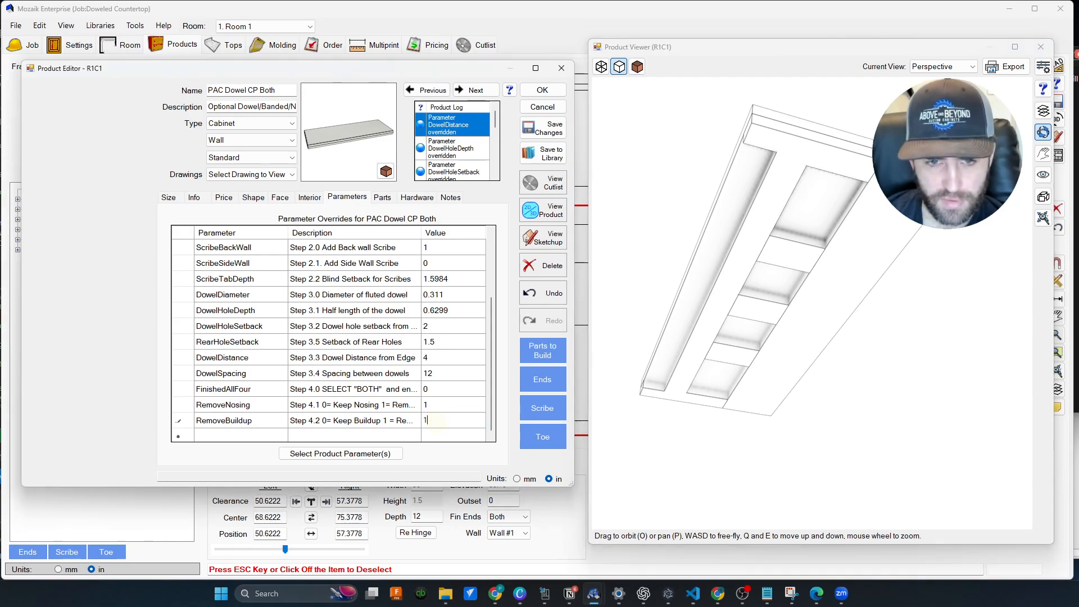
pyautogui.press('Return')
pyautogui.moveTo(847, 264); pyautogui.dragTo(816, 362)
# Set the RemoveBuildup parameter to 0 and inspect the countertop from above in the 3D view.
pyautogui.click(438, 405)
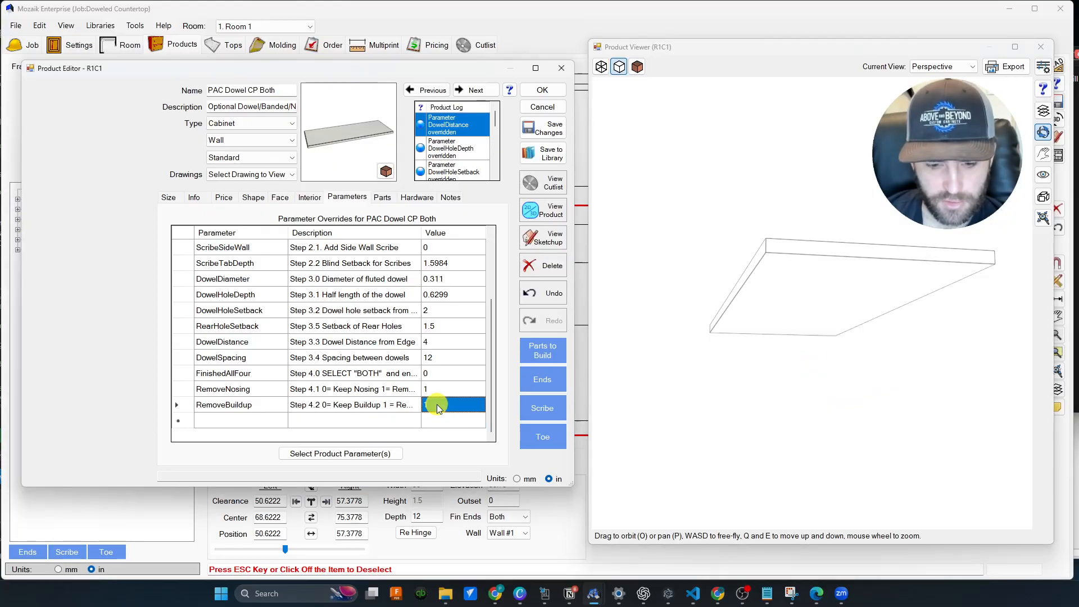
pyautogui.write('0')
pyautogui.press('Return')
pyautogui.moveTo(783, 361); pyautogui.dragTo(692, 450)
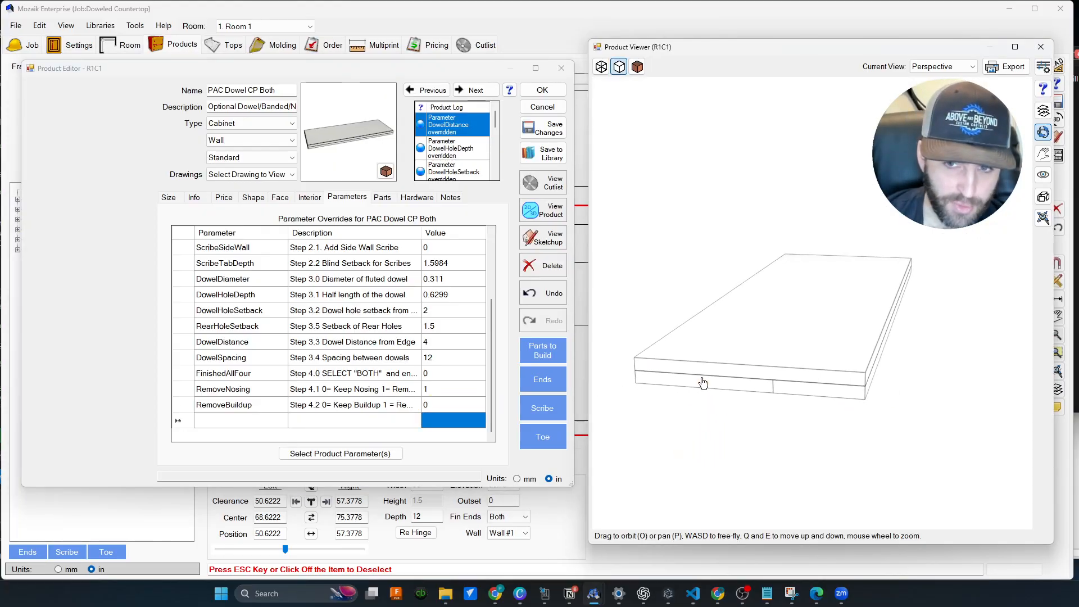
# Set the RemoveNosing parameter to 0 and switch the 3D view to shaded display.
pyautogui.click(437, 389)
pyautogui.write('0')
pyautogui.press('Return')
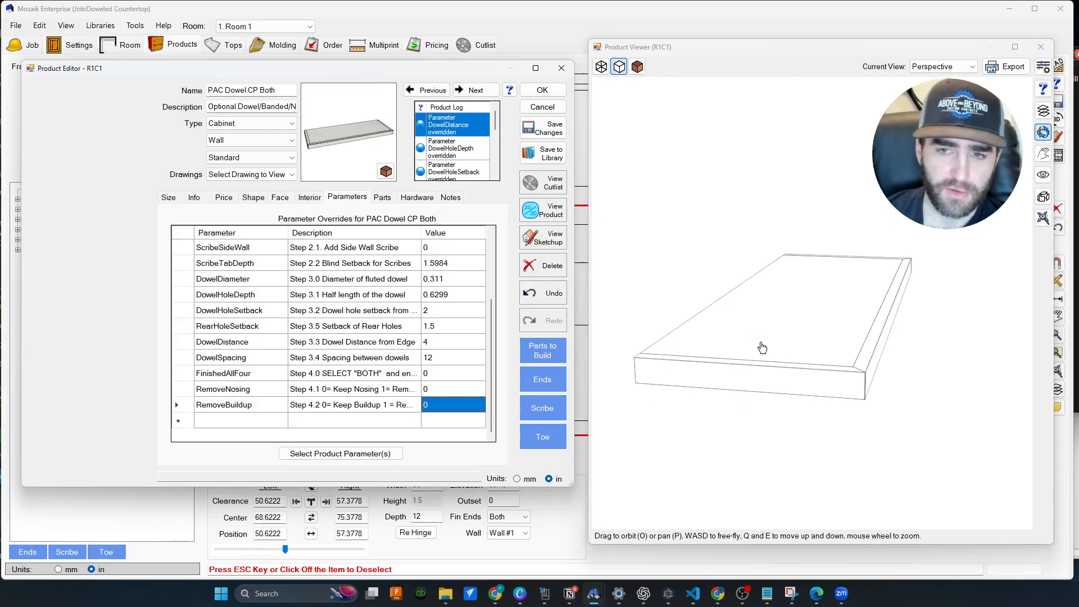
pyautogui.click(637, 67)
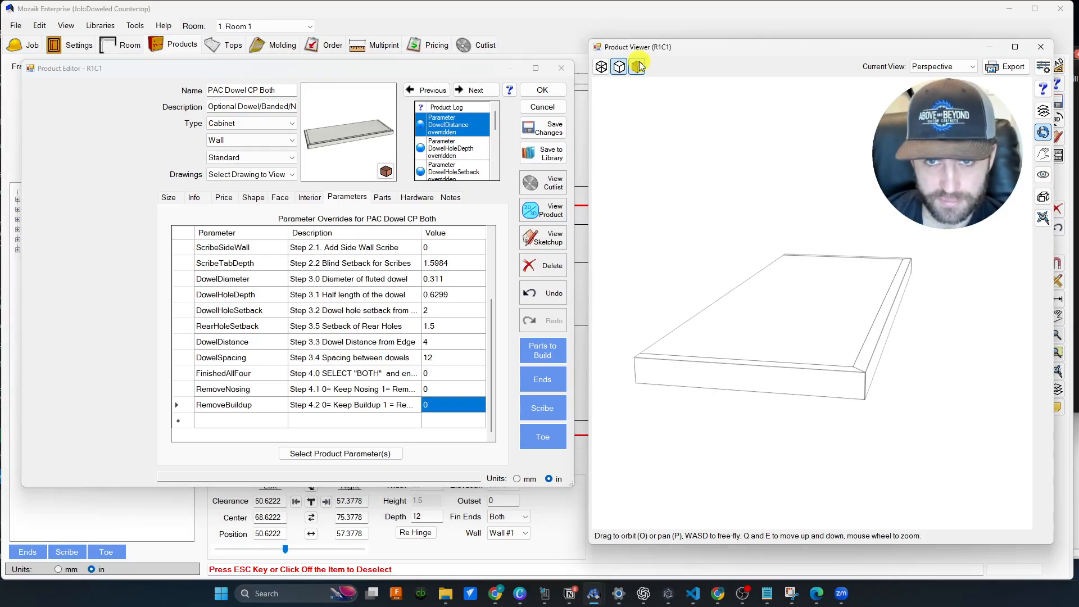
# Examine the countertop's top and underside in the shaded 3D view along with its parts list.
pyautogui.moveTo(877, 274); pyautogui.dragTo(857, 336)
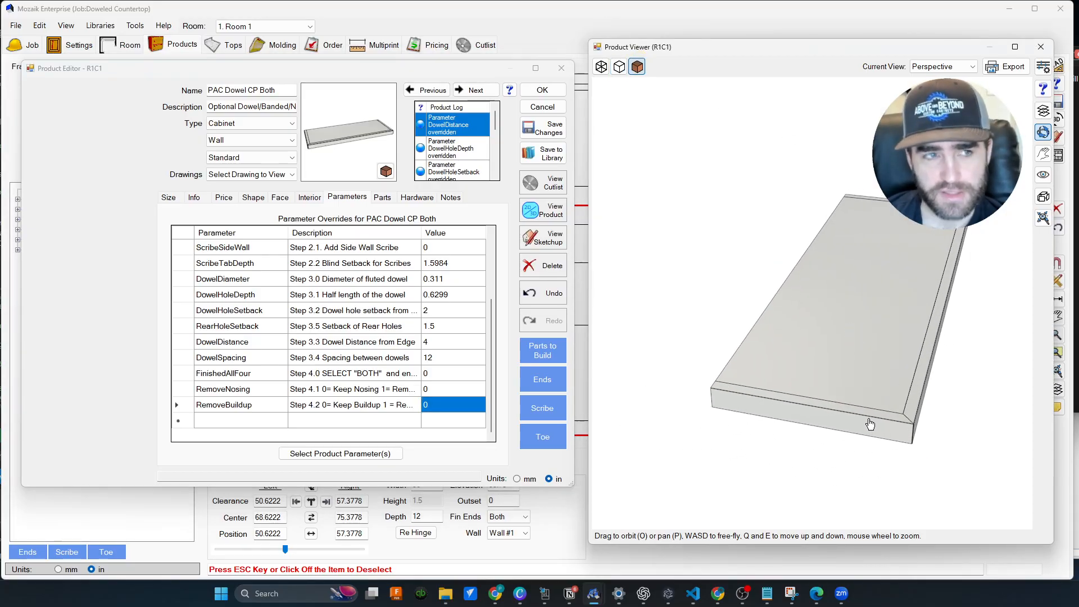
pyautogui.moveTo(871, 361)
pyautogui.mouseDown()
pyautogui.moveTo(975, 275)
pyautogui.moveTo(810, 258)
pyautogui.moveTo(826, 232)
pyautogui.moveTo(804, 231)
pyautogui.moveTo(845, 257)
pyautogui.mouseUp()
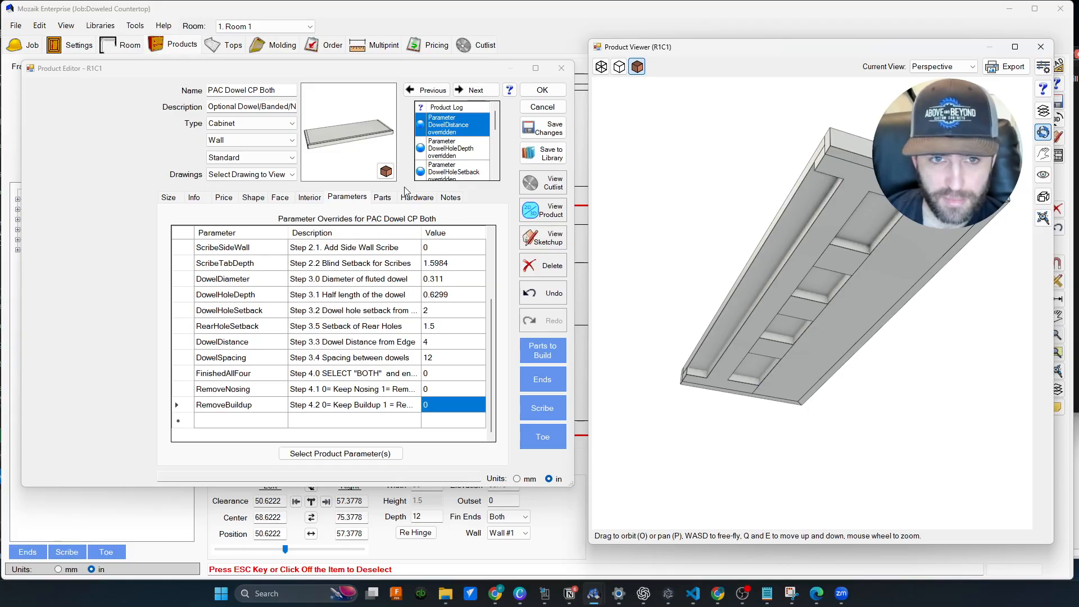
pyautogui.click(382, 198)
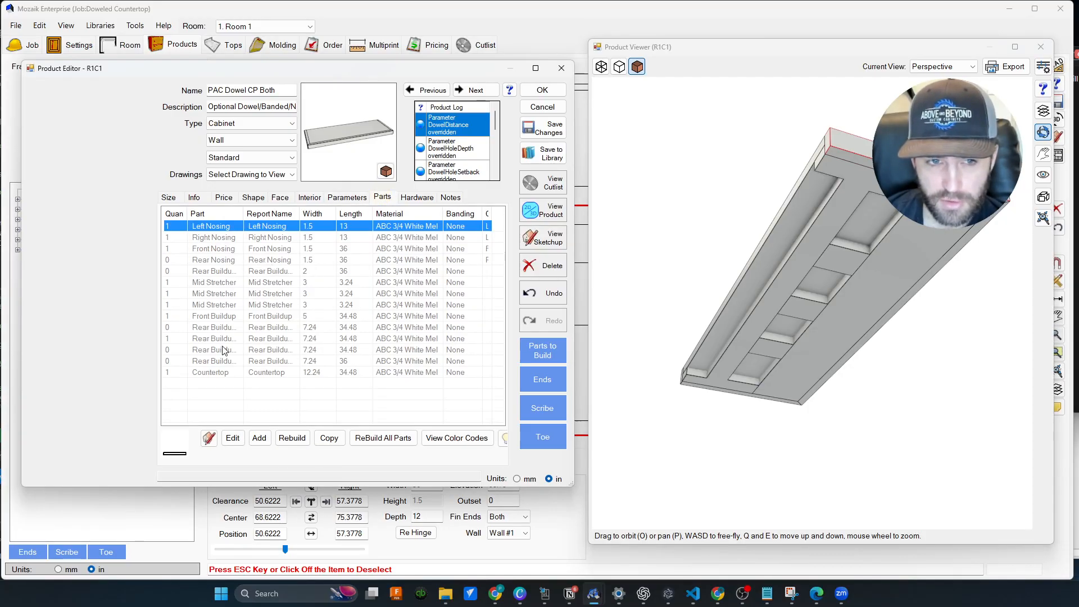
pyautogui.moveTo(770, 251); pyautogui.dragTo(766, 188)
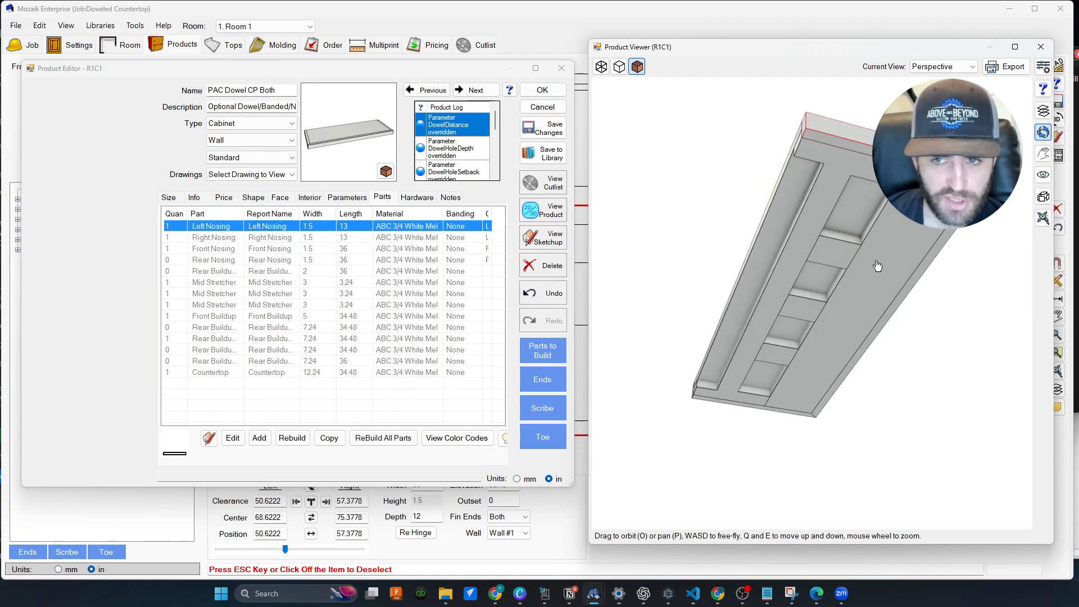
pyautogui.moveTo(872, 258); pyautogui.dragTo(727, 308)
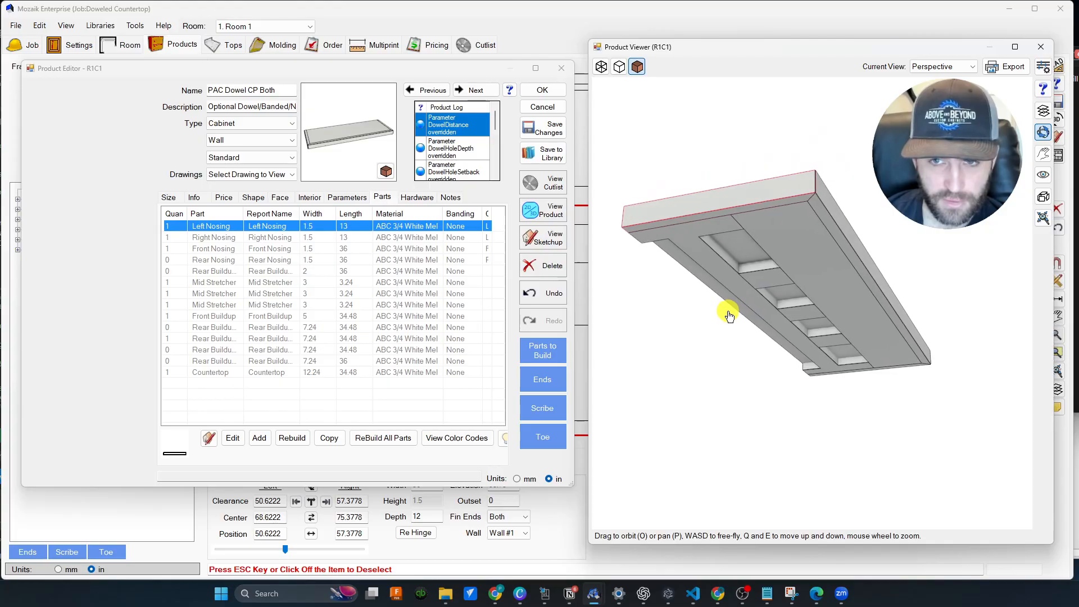
pyautogui.moveTo(772, 271); pyautogui.dragTo(761, 422)
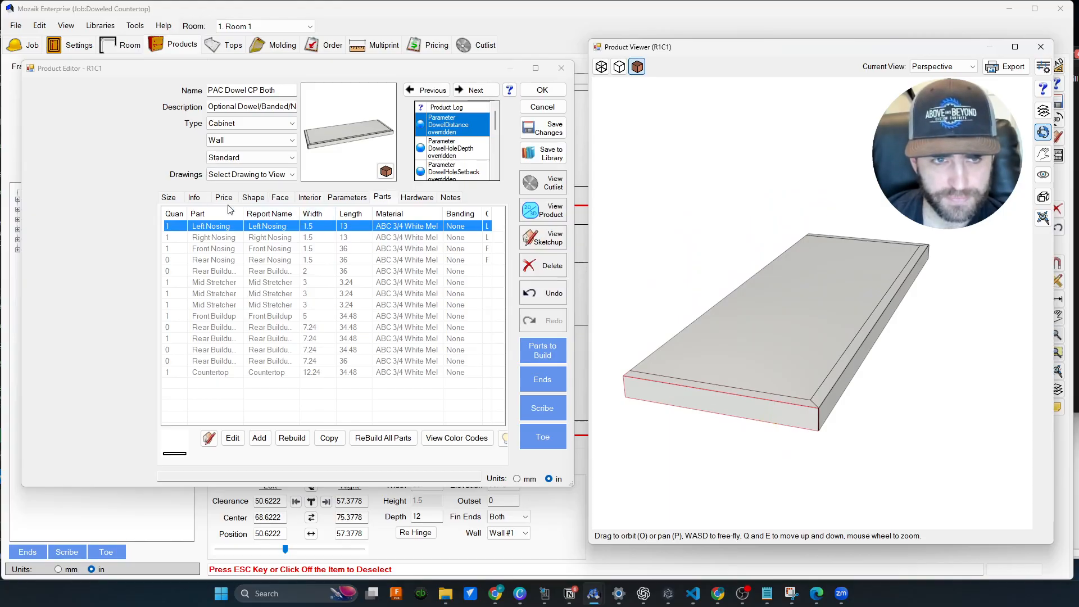
# Set the countertop's cabinet texture to Natural Fineline Oak and view the underside in 3D.
pyautogui.click(186, 198)
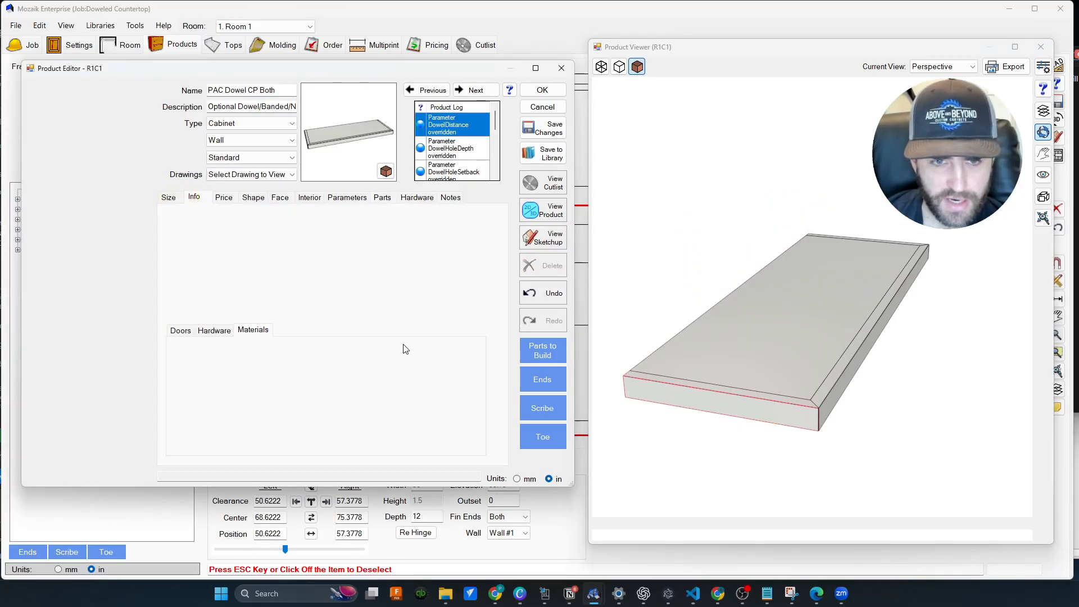
pyautogui.click(168, 197)
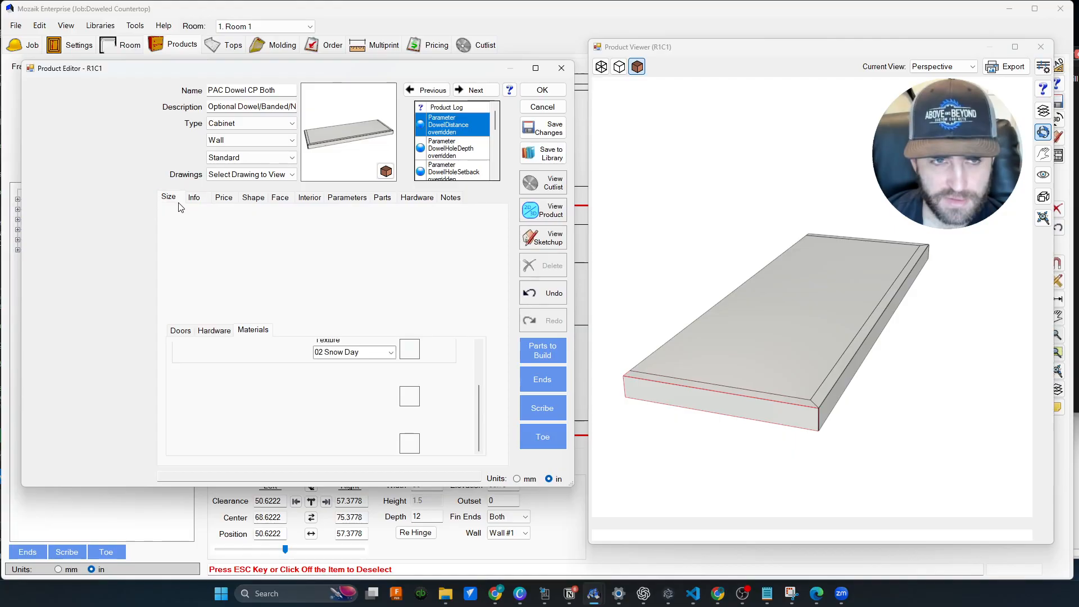
pyautogui.click(192, 198)
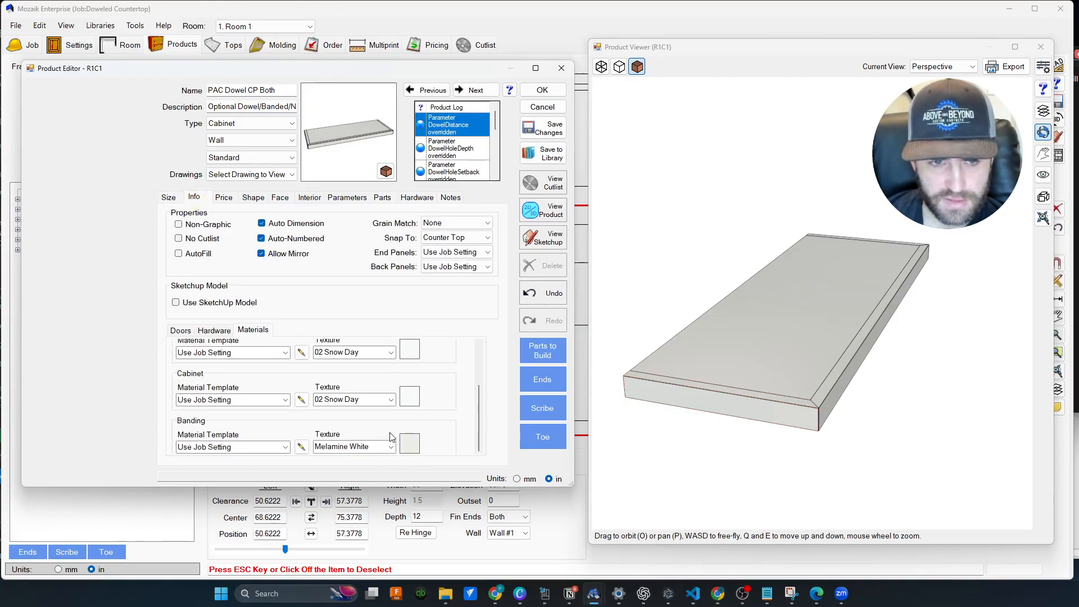
pyautogui.click(410, 396)
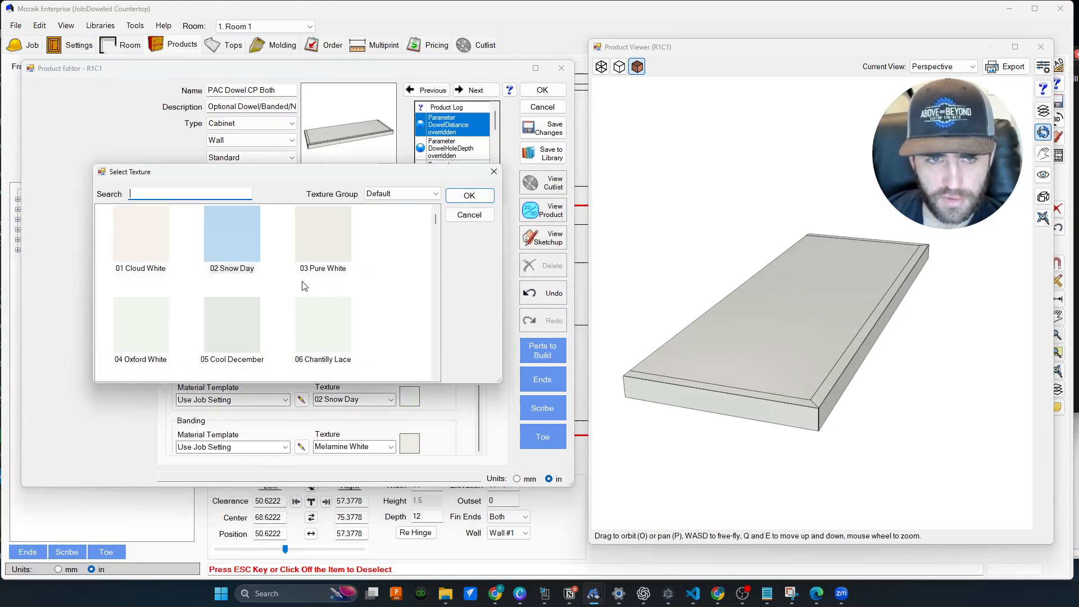
pyautogui.write('oak')
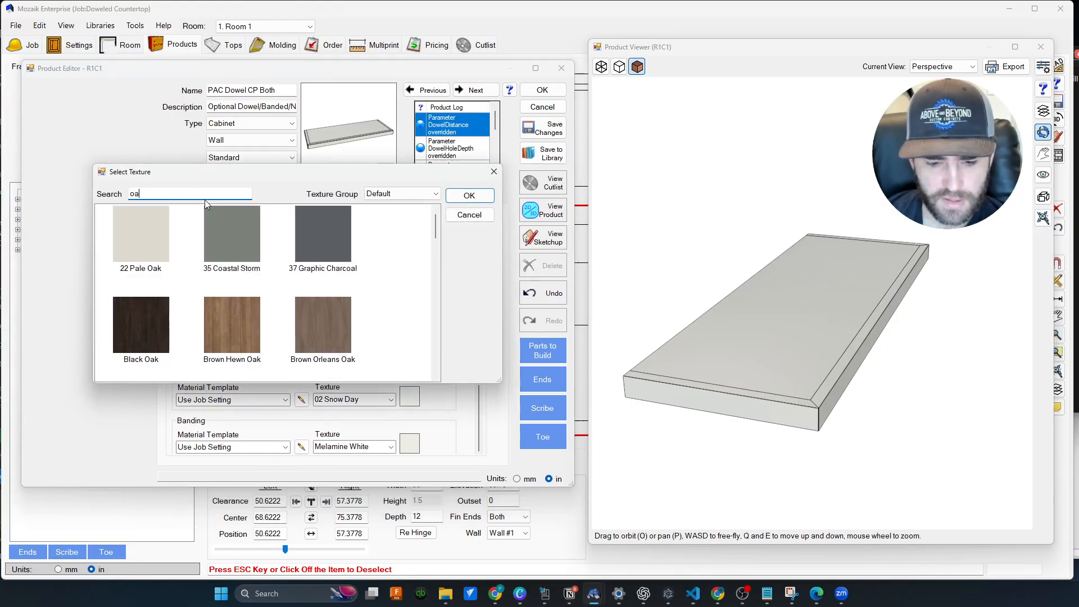
pyautogui.scroll(-3, 295, 287)
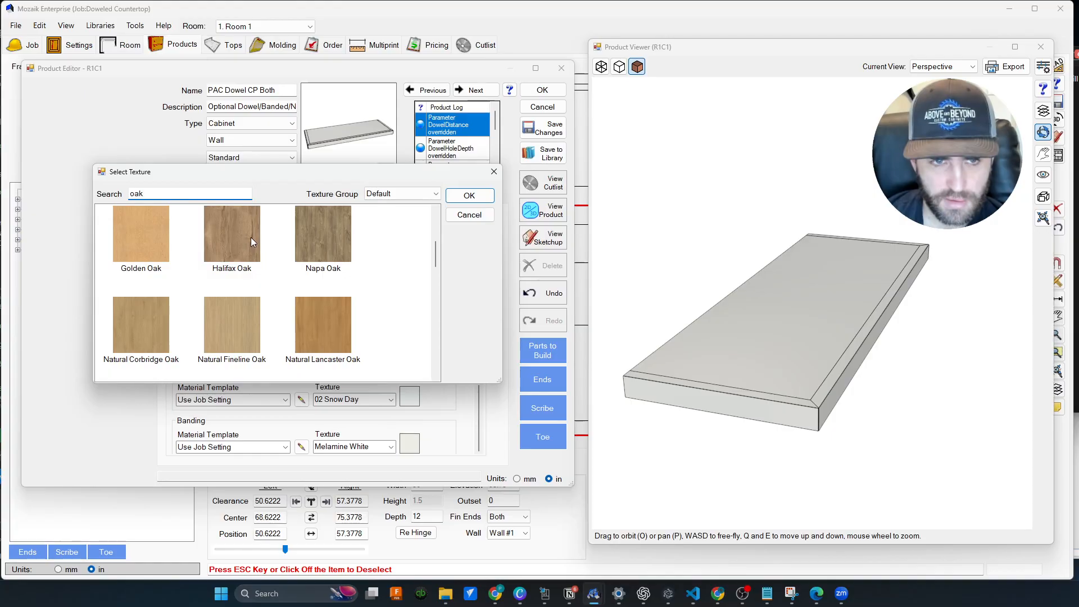
pyautogui.click(470, 196)
pyautogui.moveTo(811, 385); pyautogui.dragTo(937, 224)
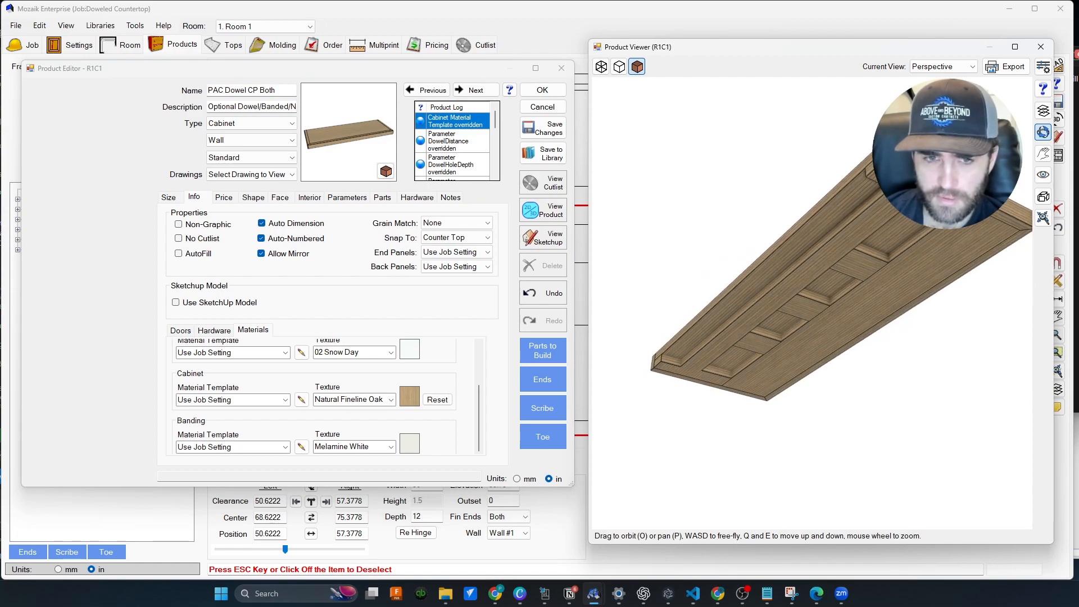
# Review the oak countertop's parameters, underside and parts list, and accept the product edits.
pyautogui.click(345, 197)
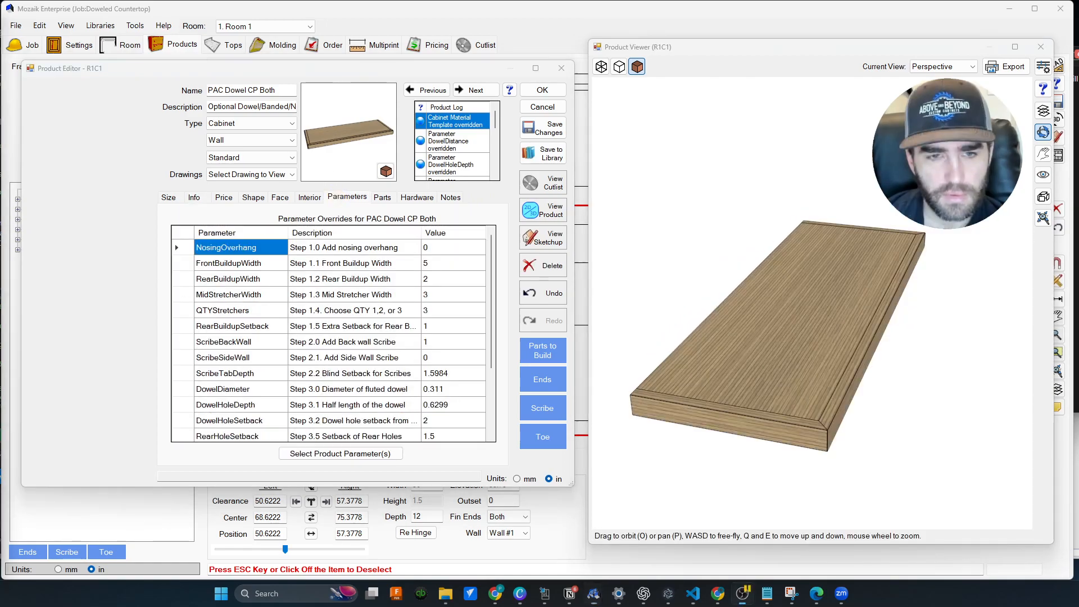
pyautogui.moveTo(817, 383); pyautogui.dragTo(831, 209)
pyautogui.scroll(3, 828, 362)
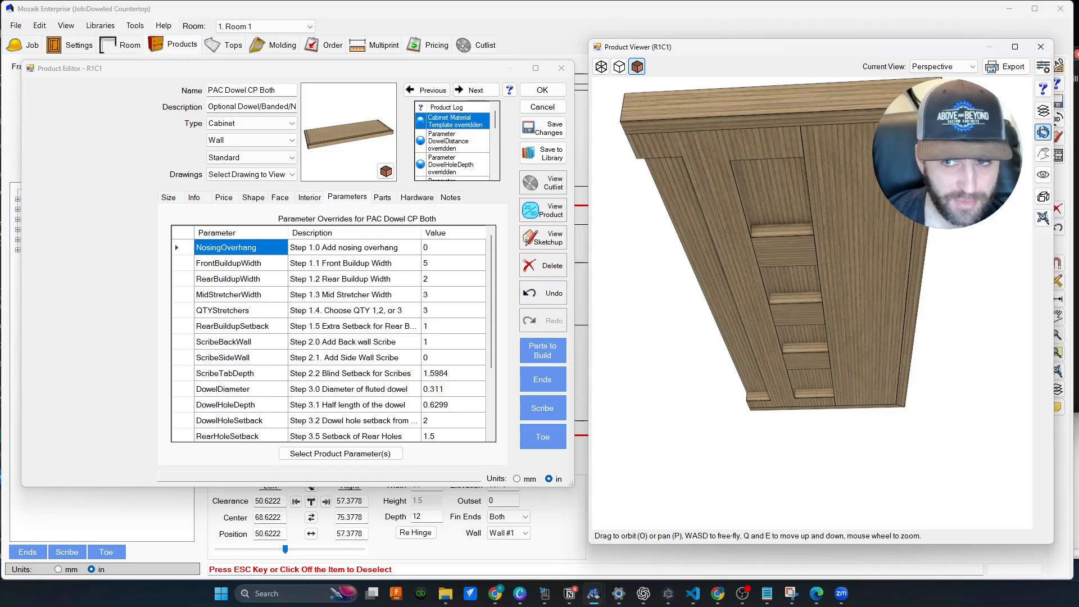
pyautogui.moveTo(893, 209); pyautogui.dragTo(867, 176)
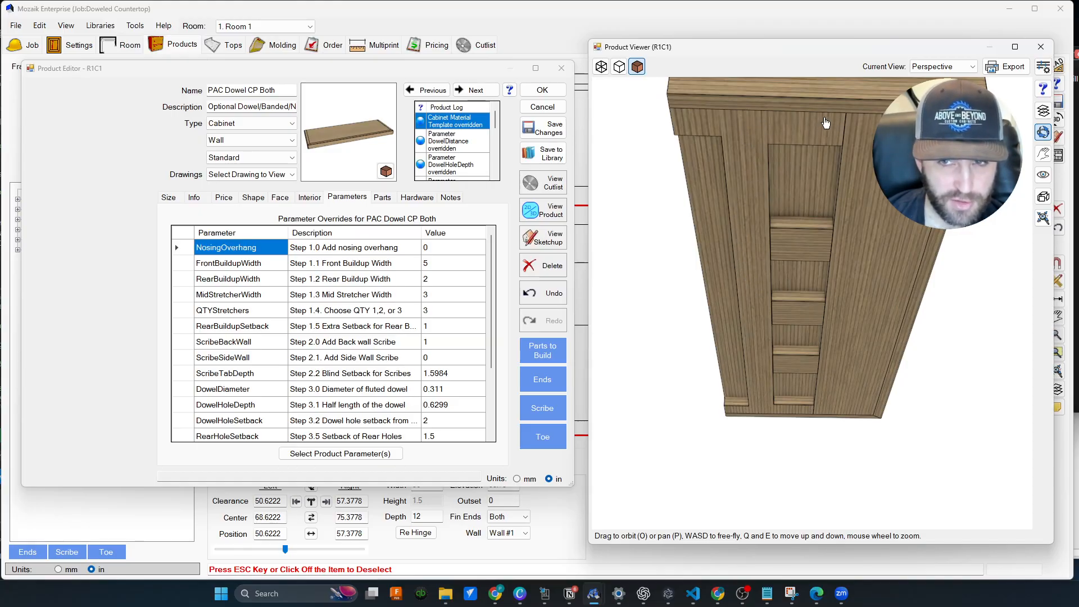
pyautogui.click(383, 197)
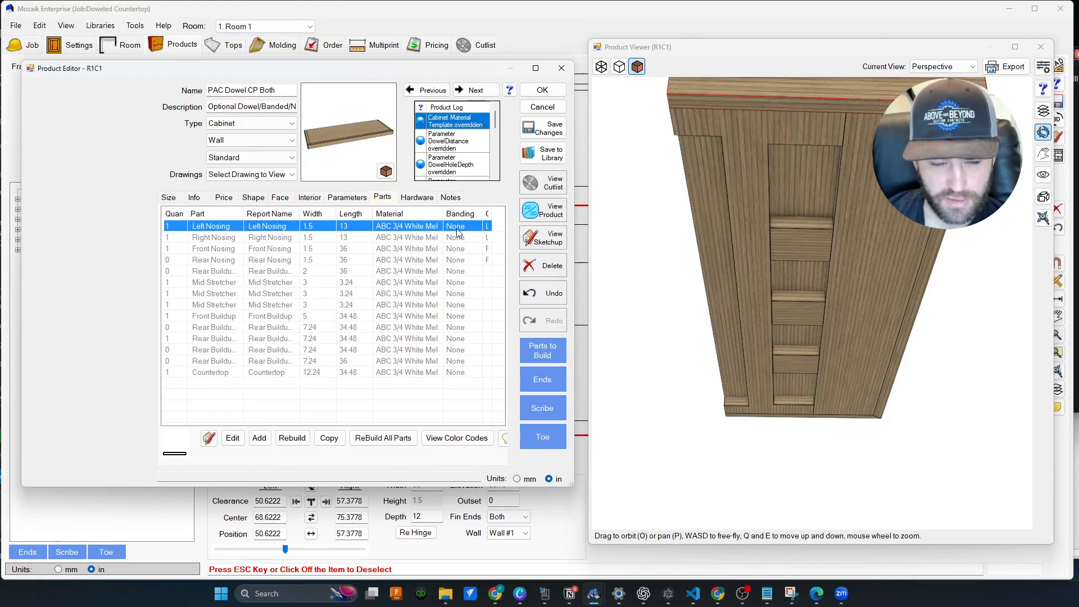
pyautogui.click(541, 91)
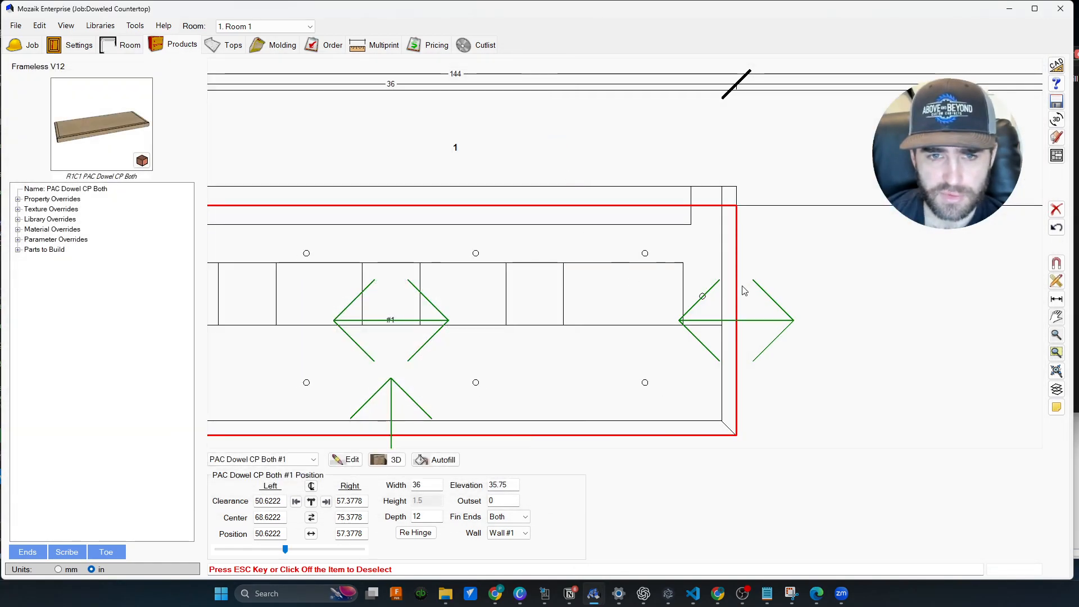
# Deselect the countertop and examine its dowel holes, stretchers and buildup in the plan view.
pyautogui.scroll(-5, 742, 289)
pyautogui.click(843, 283)
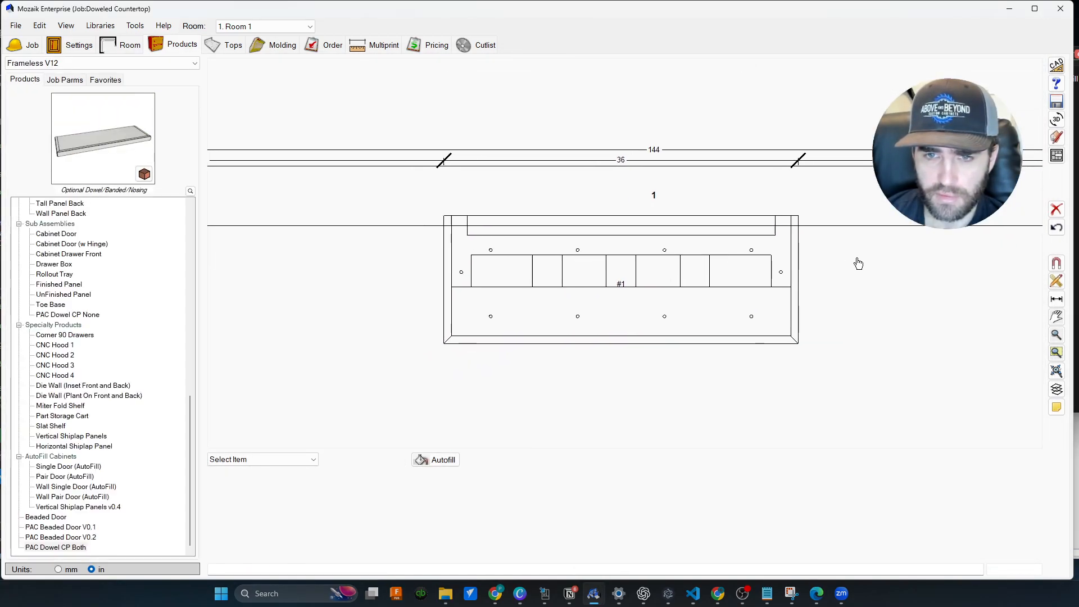
pyautogui.scroll(4, 787, 247)
pyautogui.scroll(1, 711, 258)
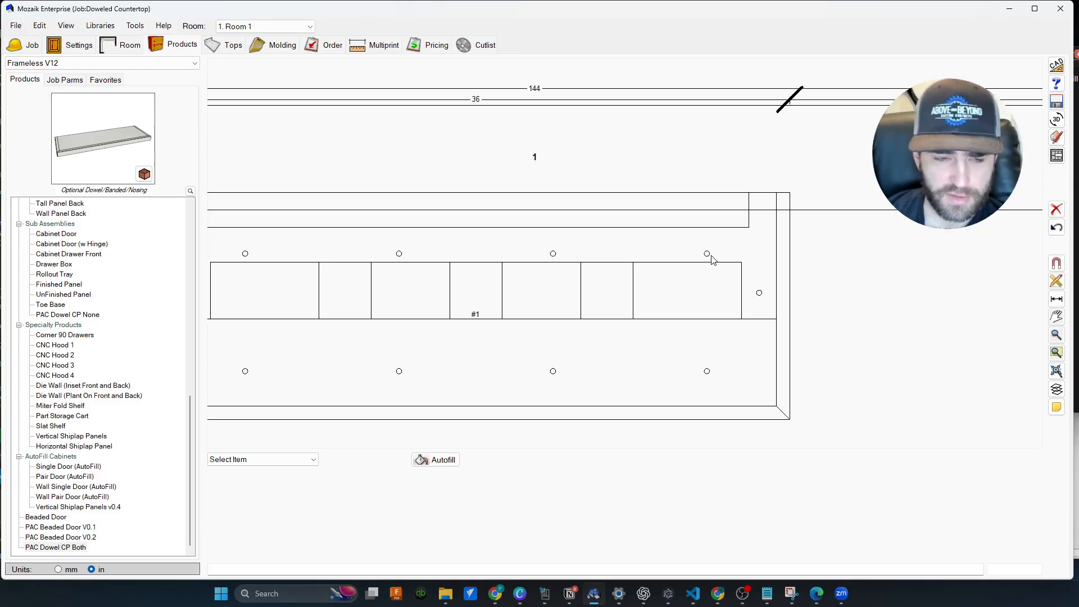
pyautogui.scroll(-2, 751, 275)
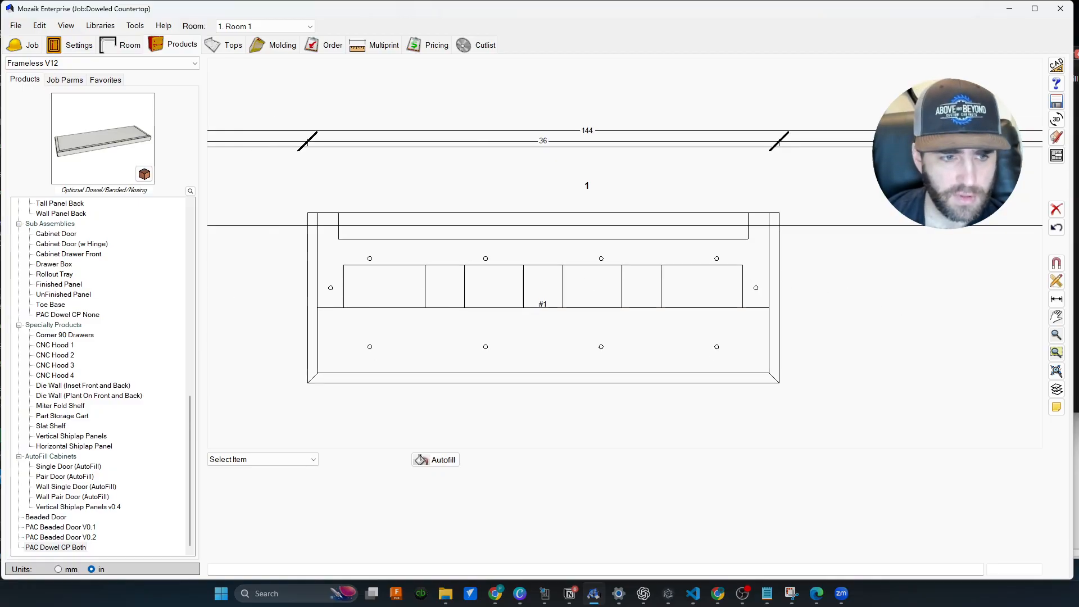
pyautogui.scroll(-3, 618, 281)
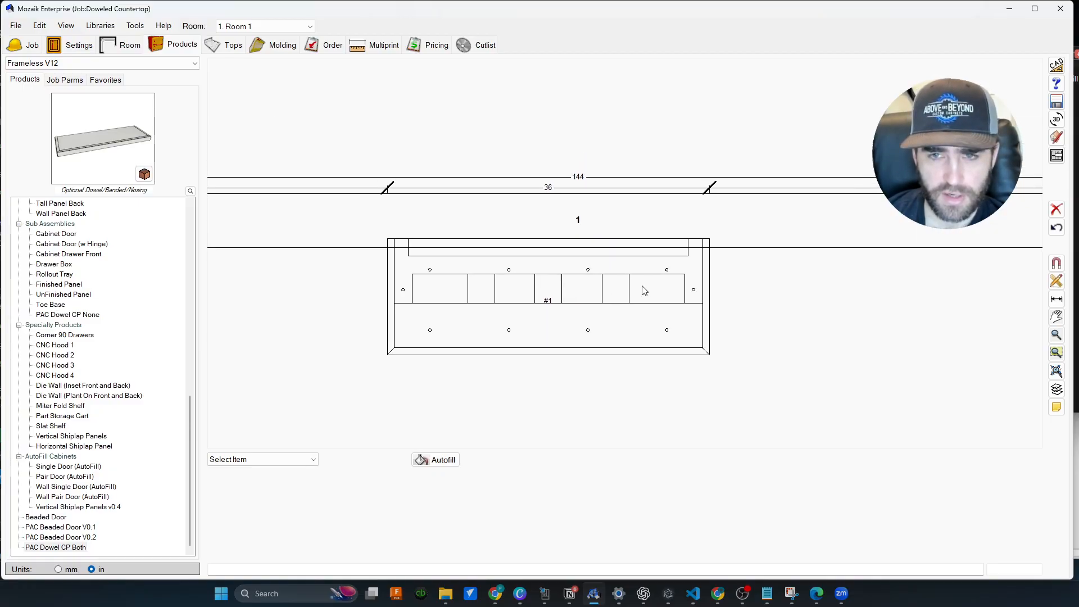
# Reopen the countertop in the product editor and bring up its material settings, checking the drawer material template overrides.
pyautogui.click(671, 277)
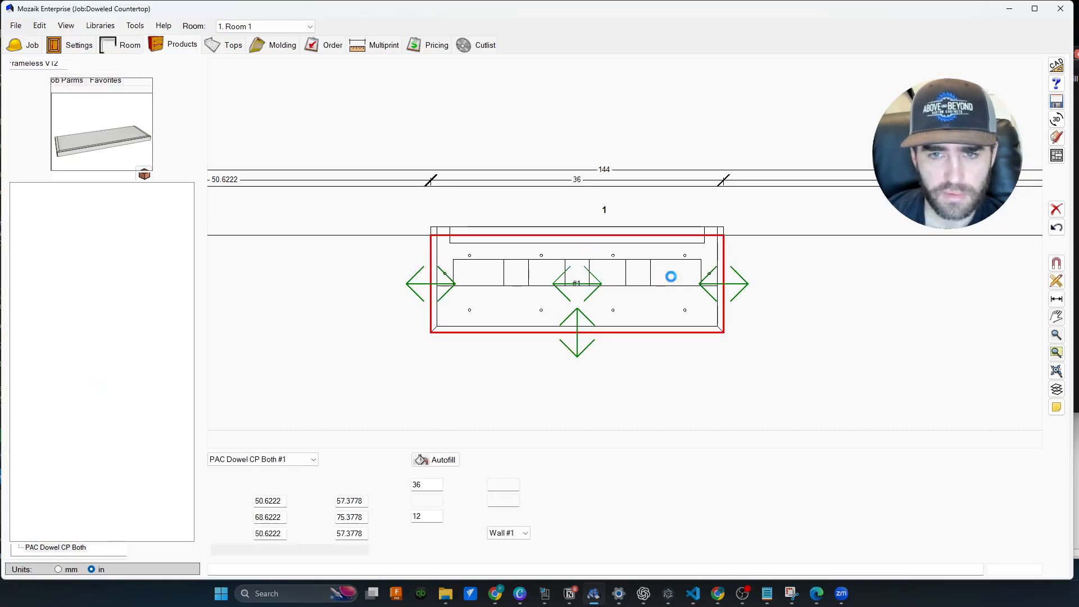
pyautogui.doubleClick(671, 276)
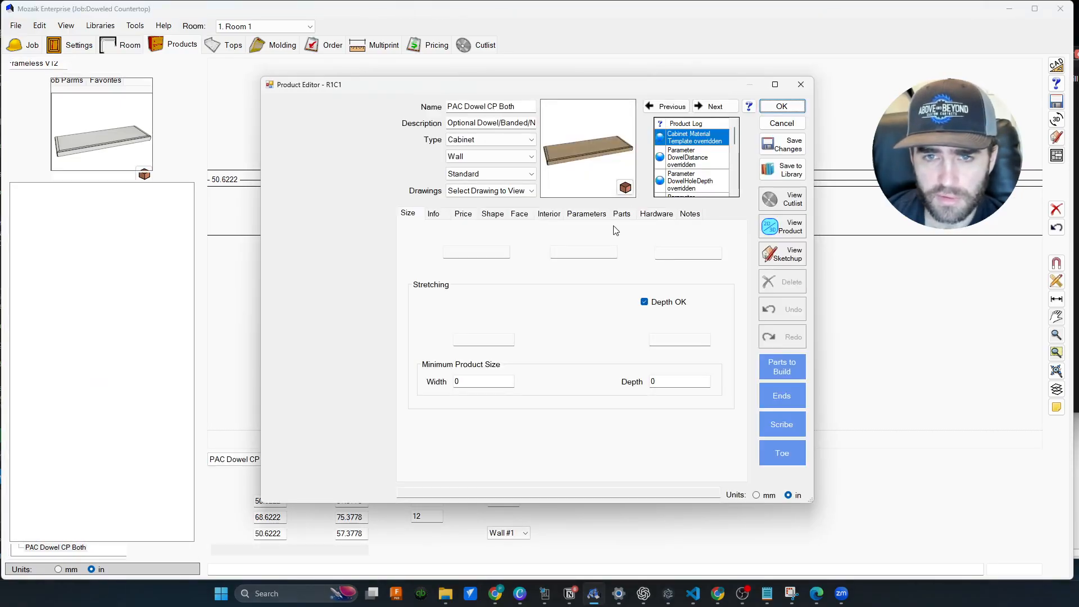
pyautogui.click(621, 215)
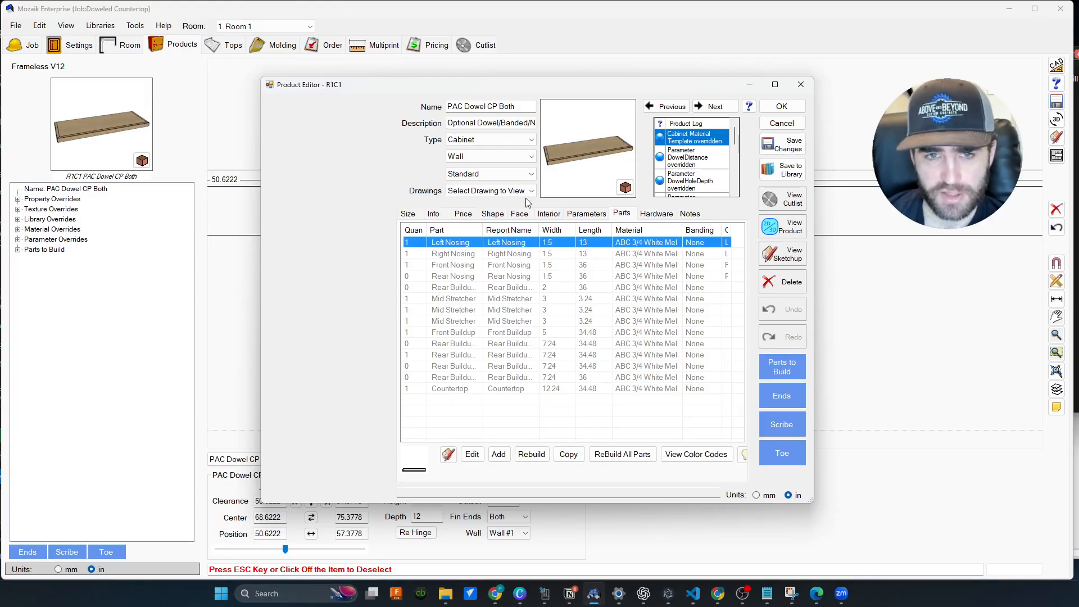
pyautogui.click(440, 217)
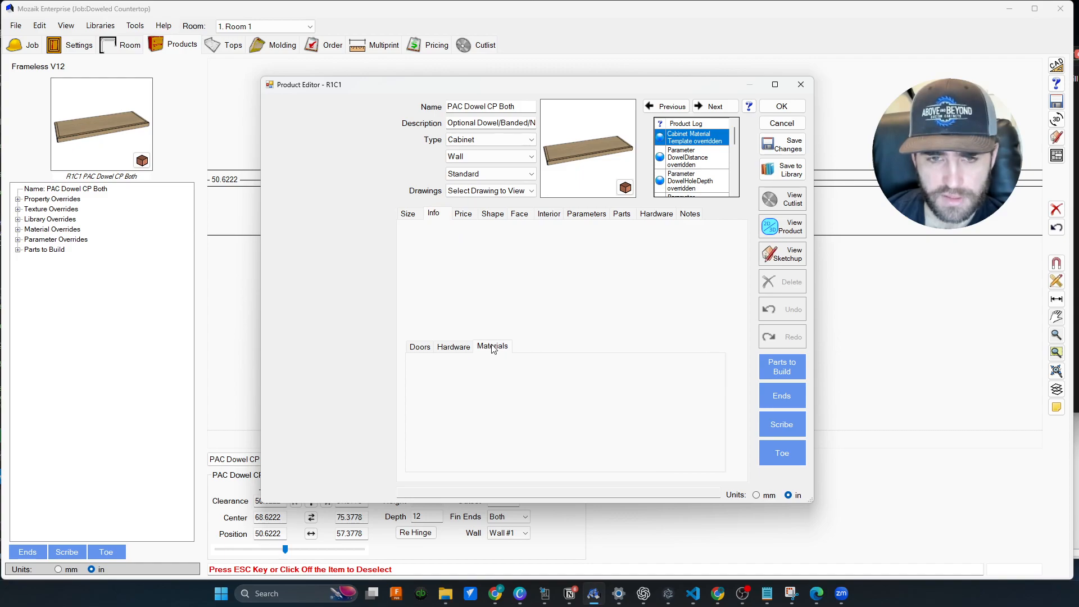
pyautogui.click(420, 347)
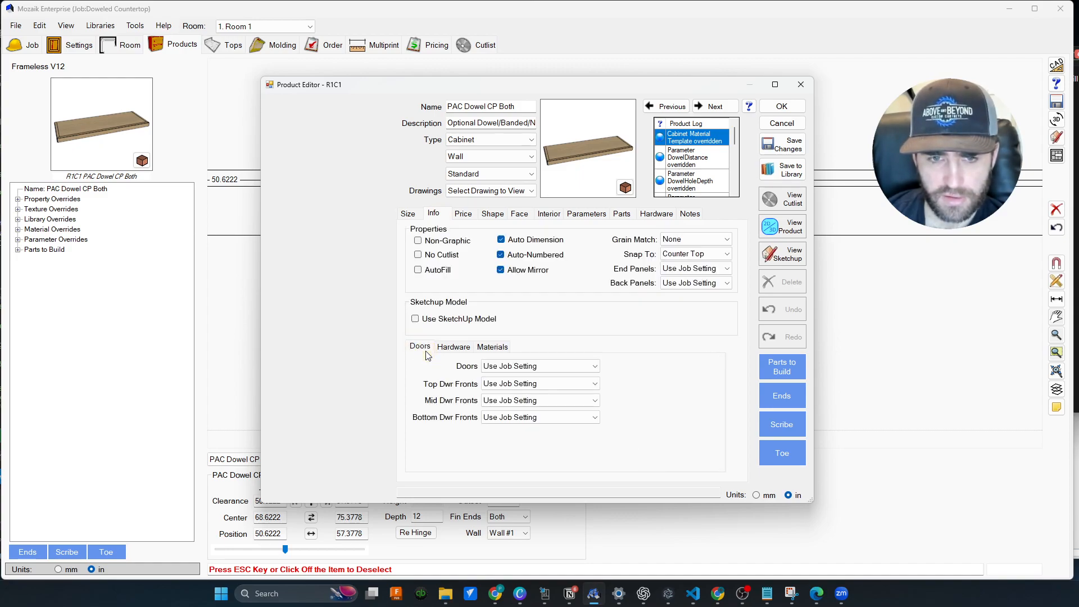
pyautogui.click(492, 347)
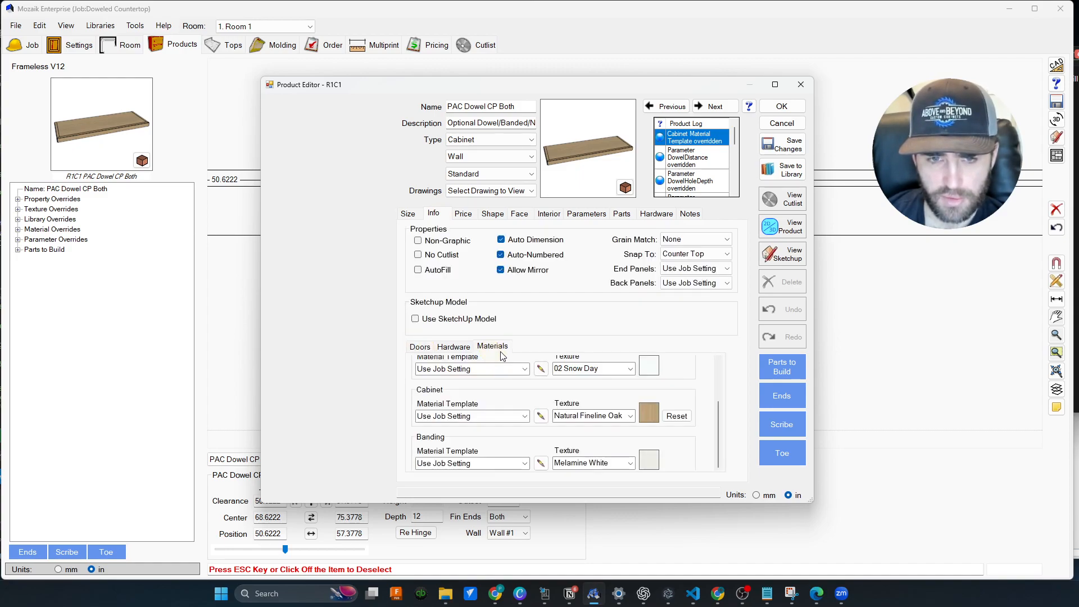
pyautogui.click(540, 367)
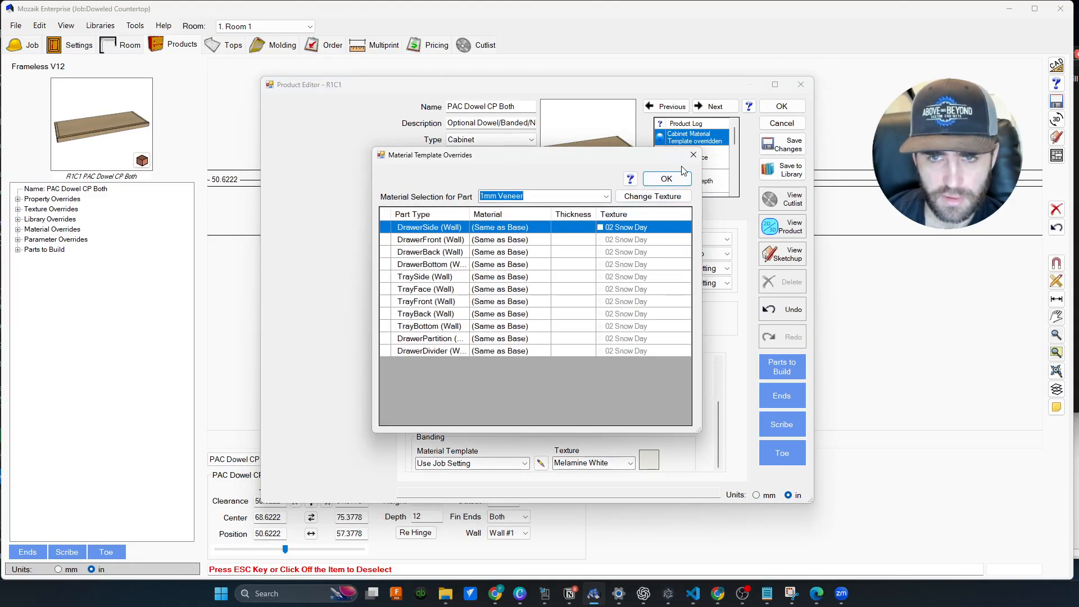
pyautogui.click(661, 182)
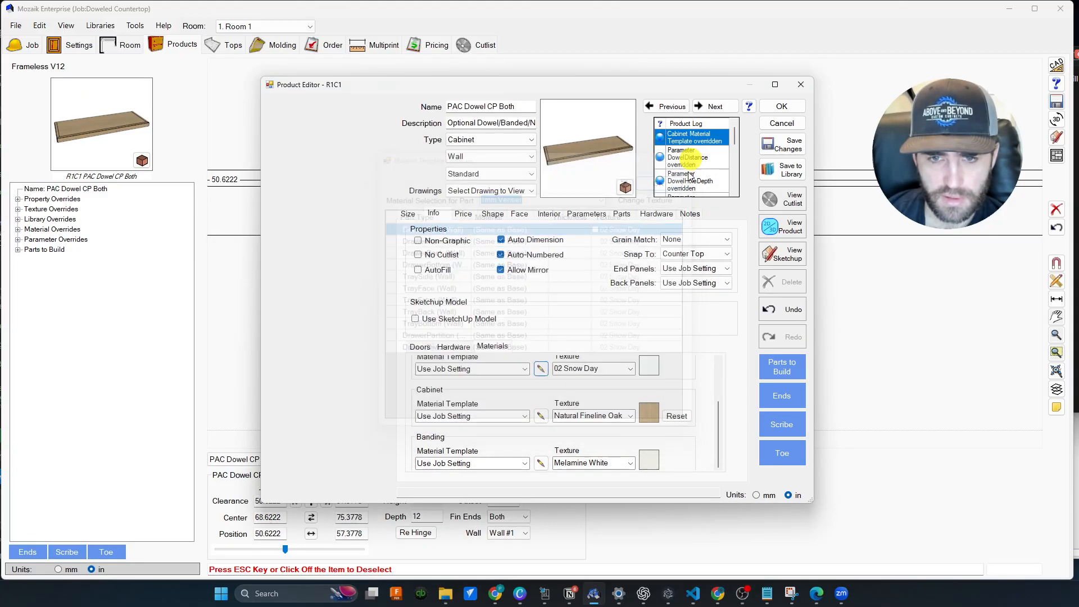
# Override the Top (Wall) material with 3/4 Plywood in the cabinet material template and check the parts list.
pyautogui.click(541, 416)
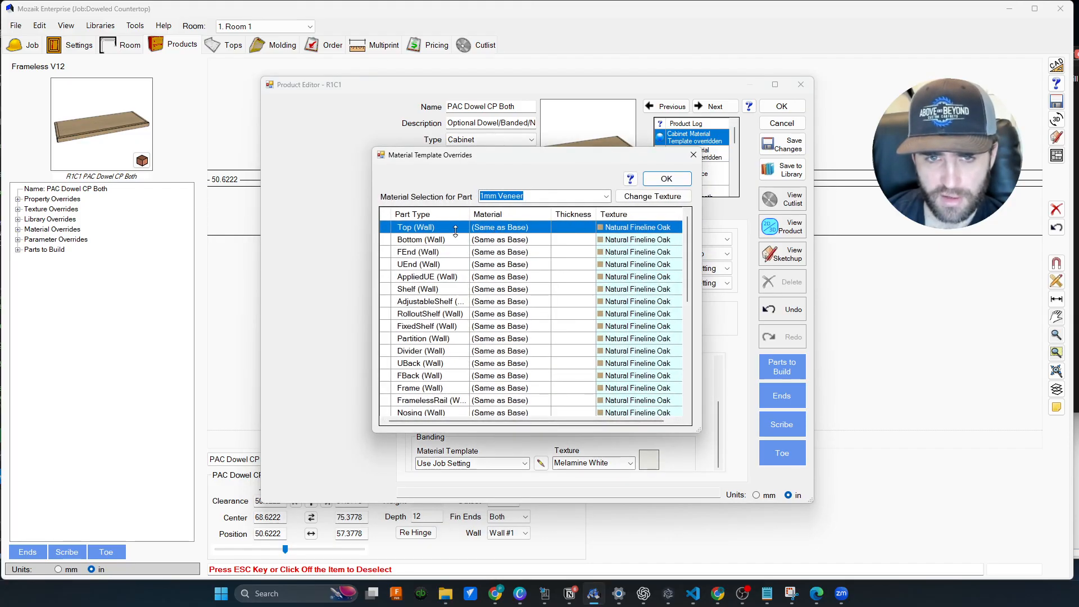
pyautogui.click(607, 196)
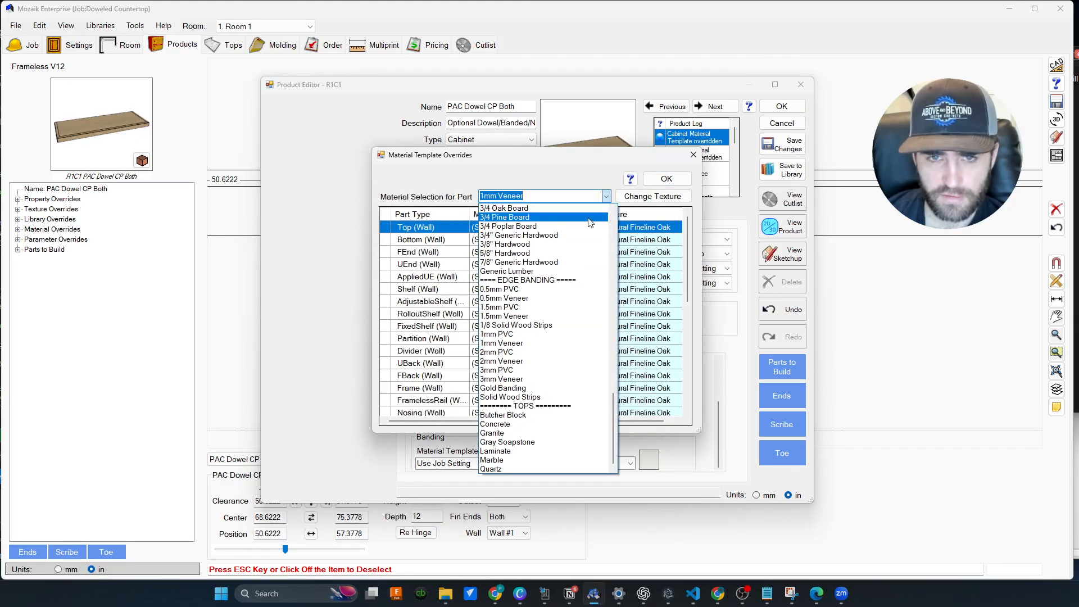
pyautogui.scroll(10, 548, 279)
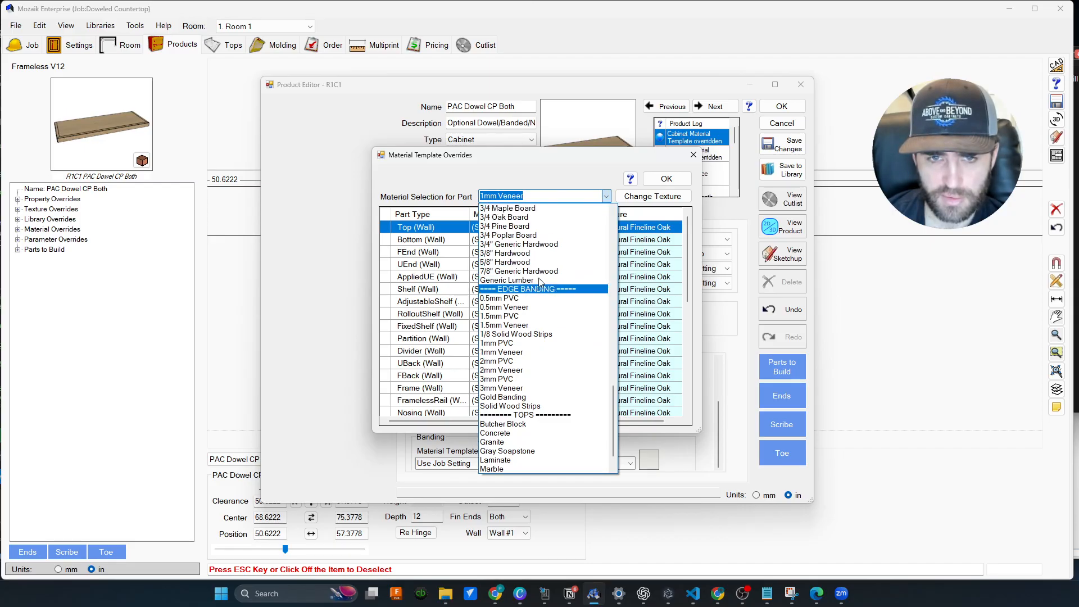
pyautogui.scroll(4, 550, 285)
pyautogui.scroll(5, 551, 288)
pyautogui.click(513, 245)
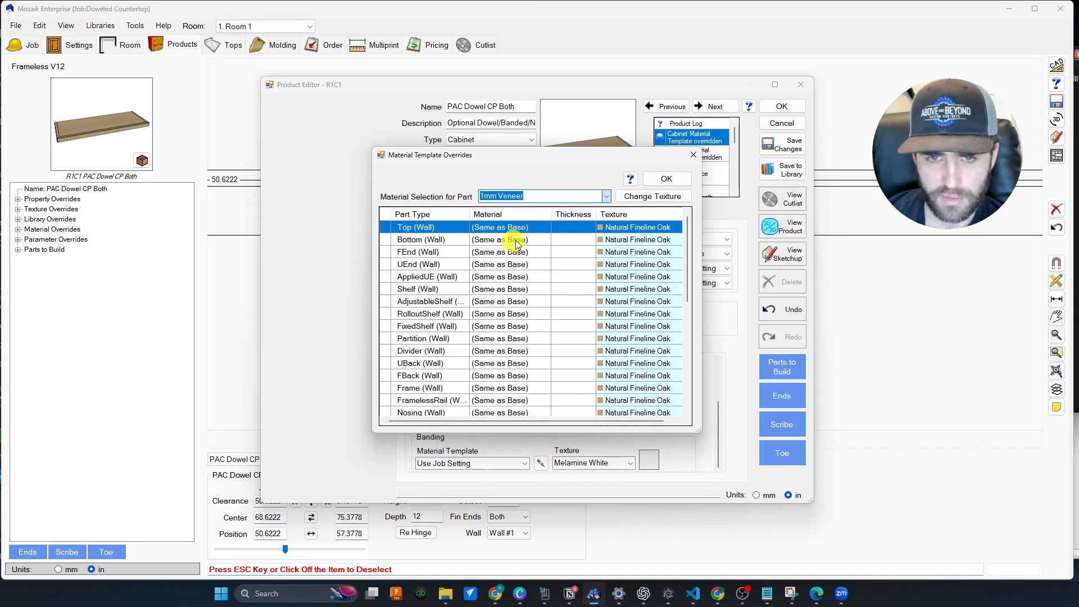
pyautogui.click(667, 178)
pyautogui.click(622, 213)
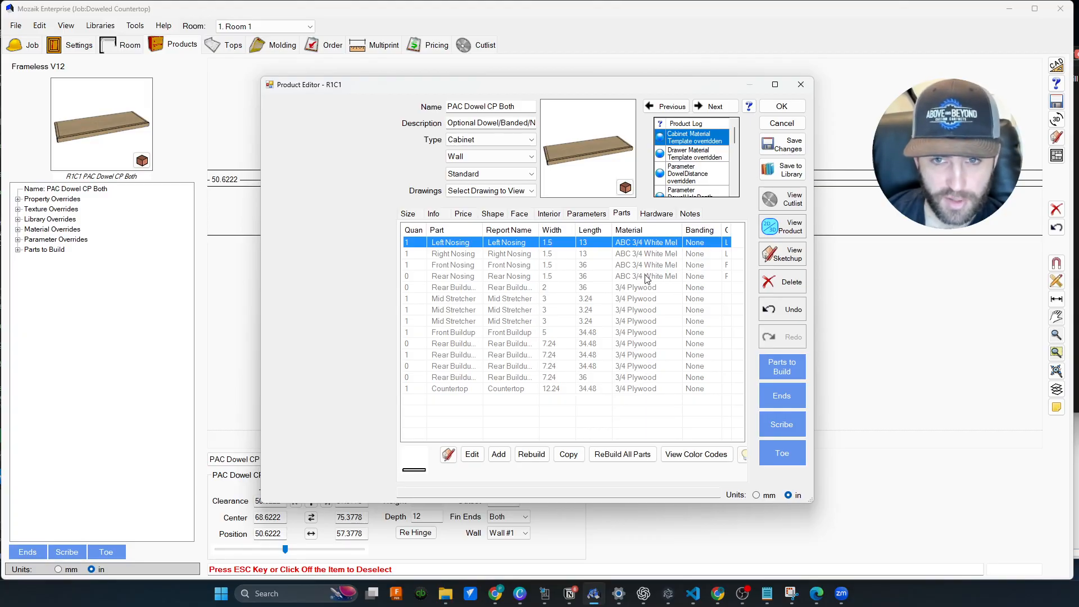
# Check the material choices for the Nosing (Wall) part in the cabinet material template overrides, and leave without saving to the template.
pyautogui.click(433, 216)
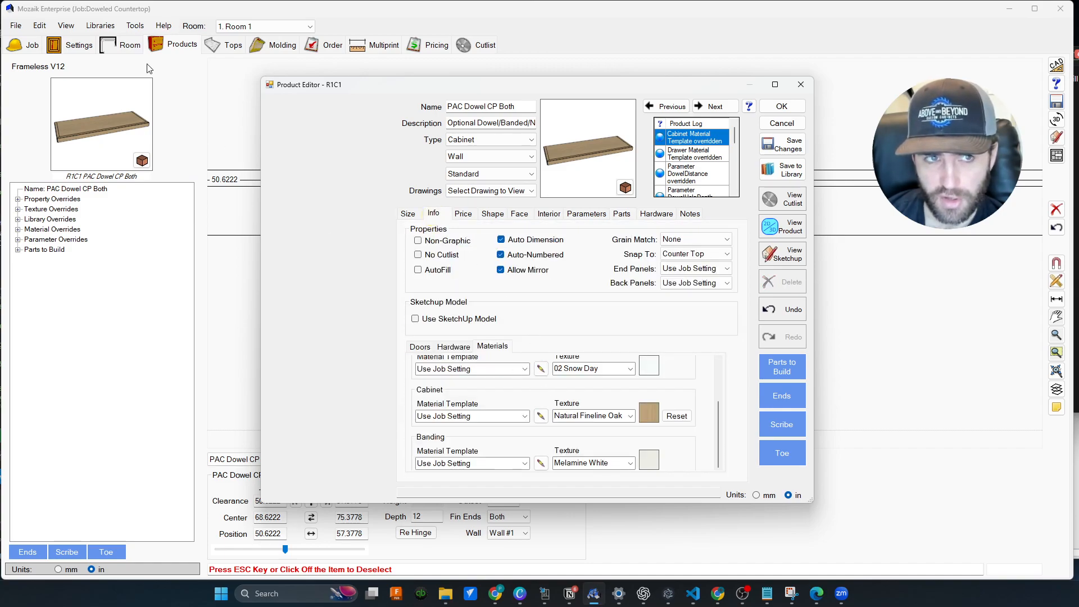
pyautogui.click(540, 416)
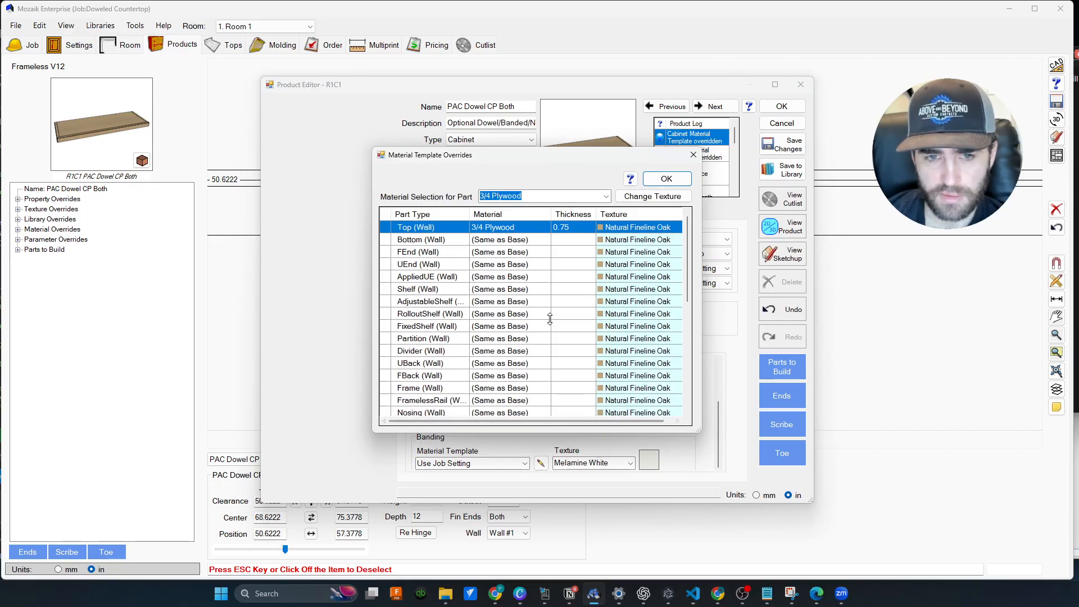
pyautogui.scroll(-2, 547, 355)
pyautogui.click(495, 340)
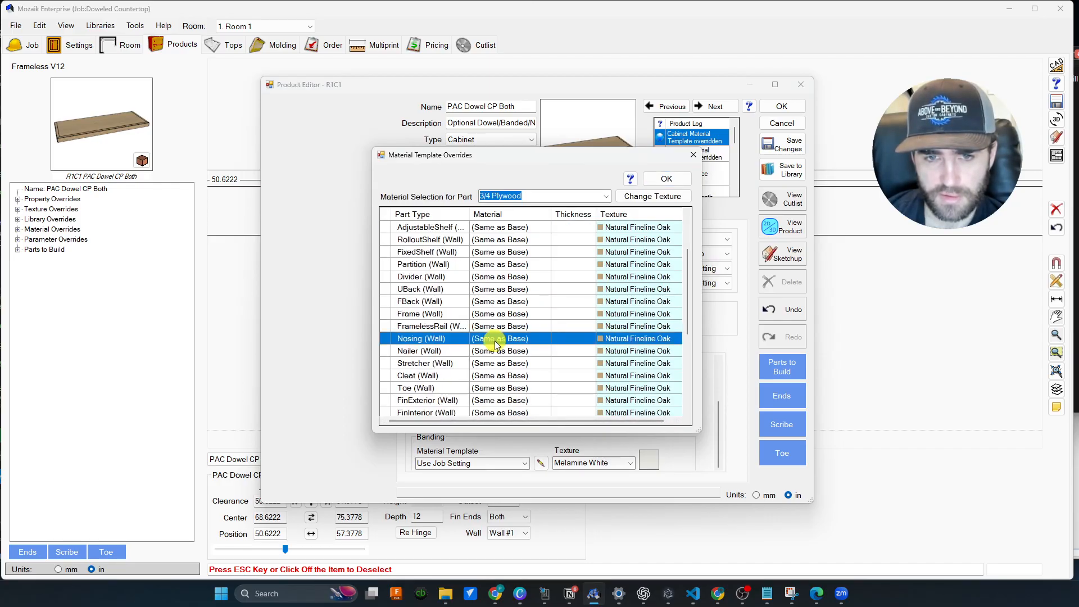
pyautogui.click(606, 197)
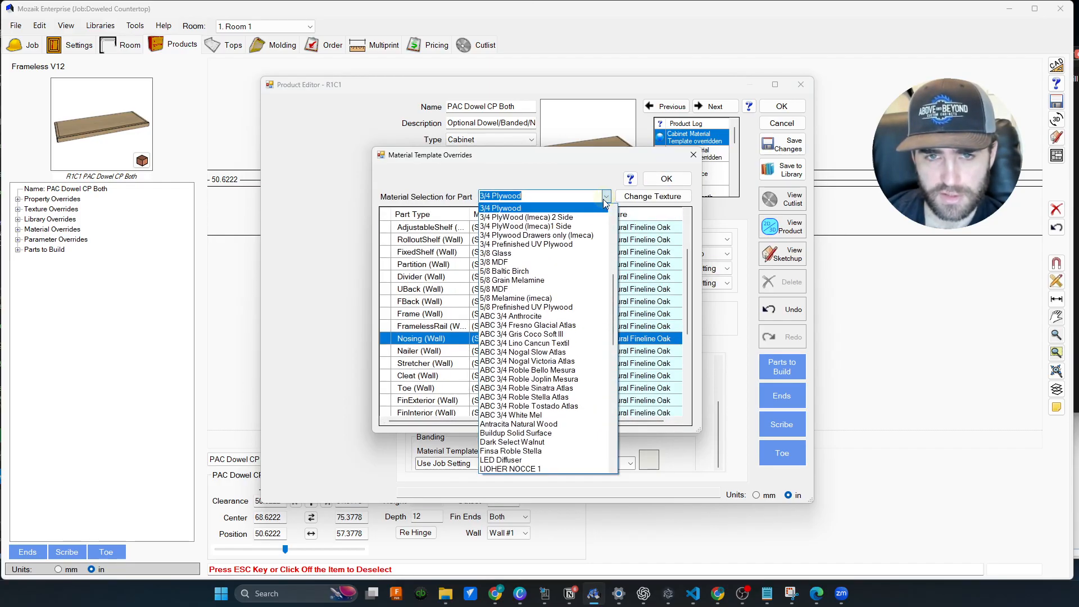
pyautogui.click(565, 171)
pyautogui.click(693, 155)
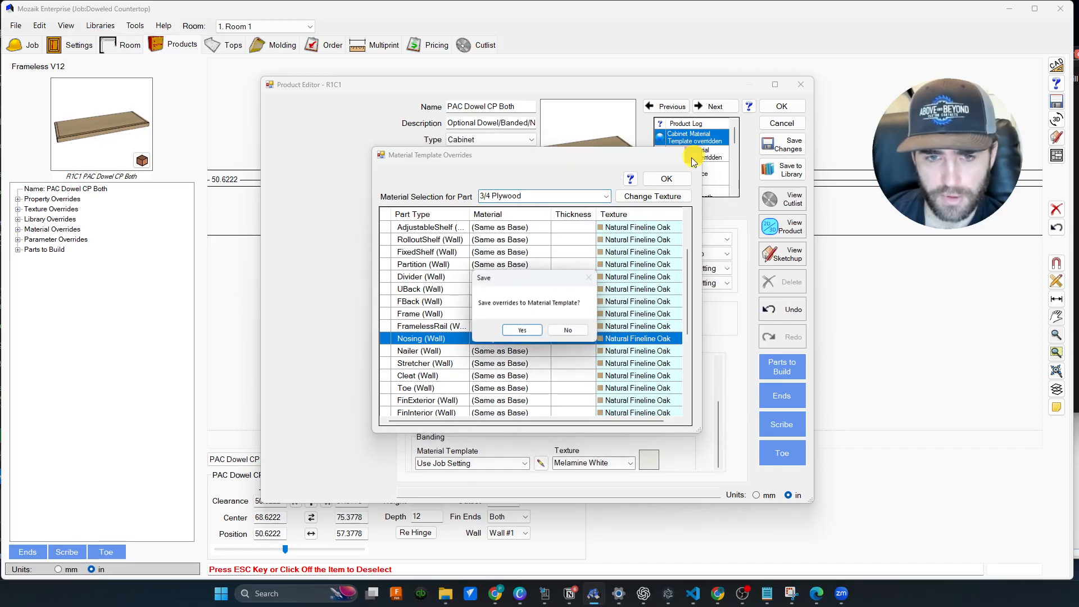
pyautogui.click(577, 328)
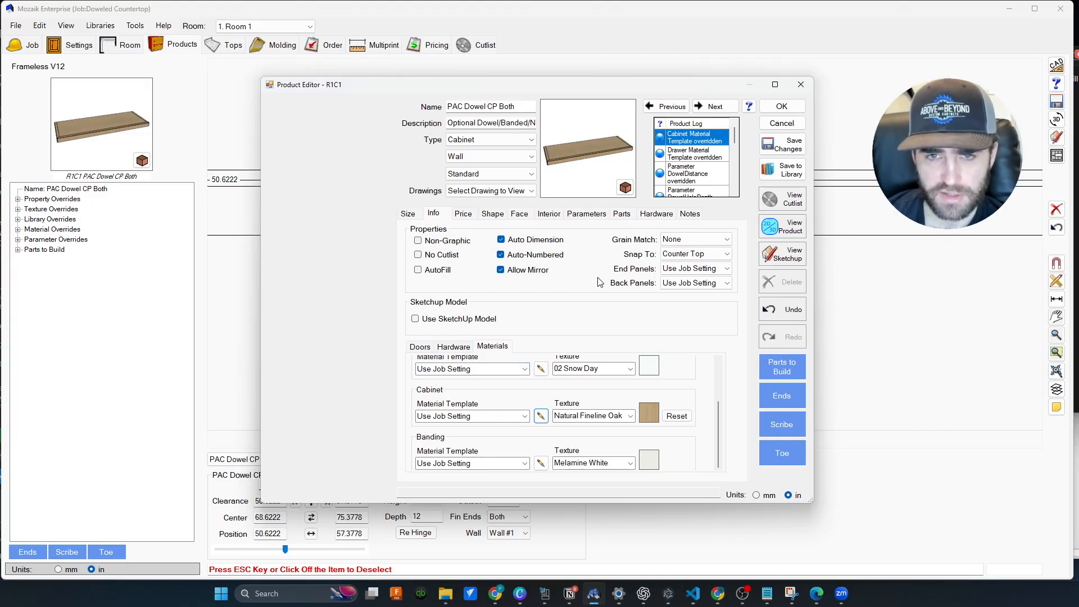
# Accept the countertop's product edits and view it in the plan.
pyautogui.click(783, 106)
pyautogui.scroll(3, 517, 349)
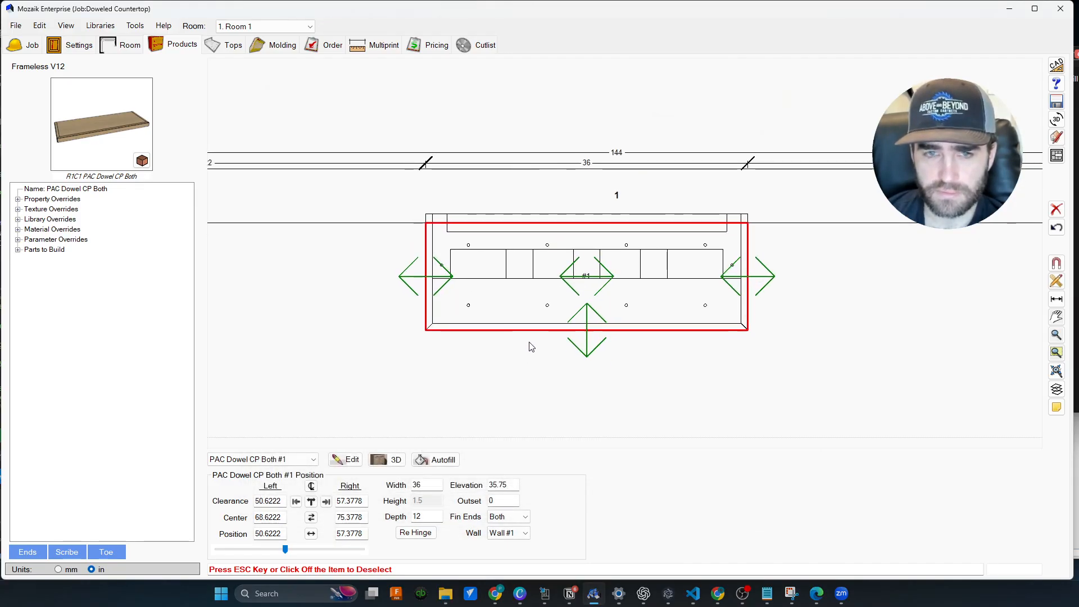
pyautogui.scroll(-1, 531, 347)
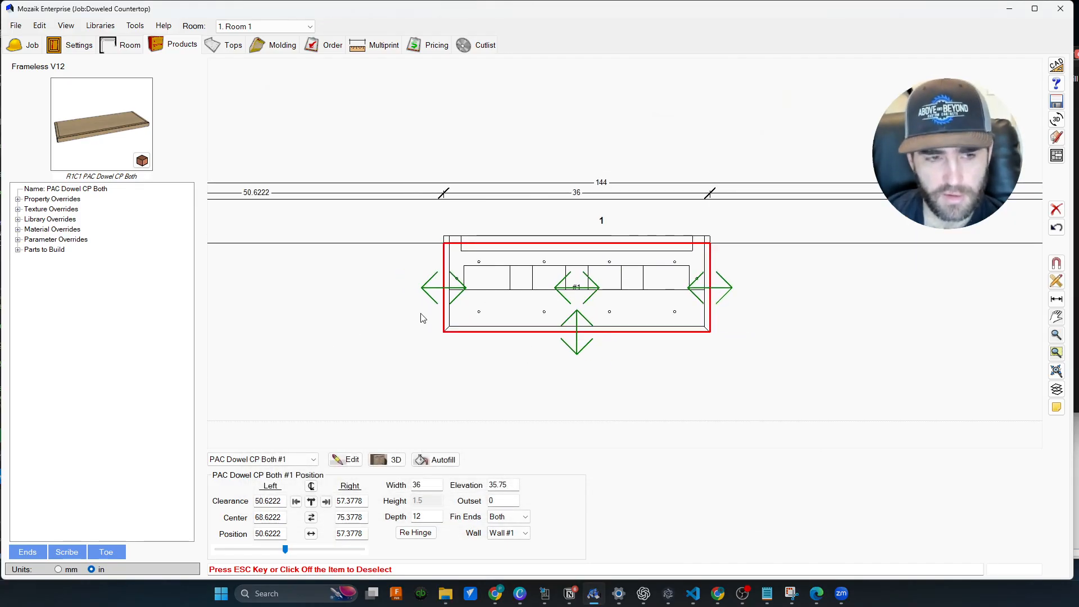